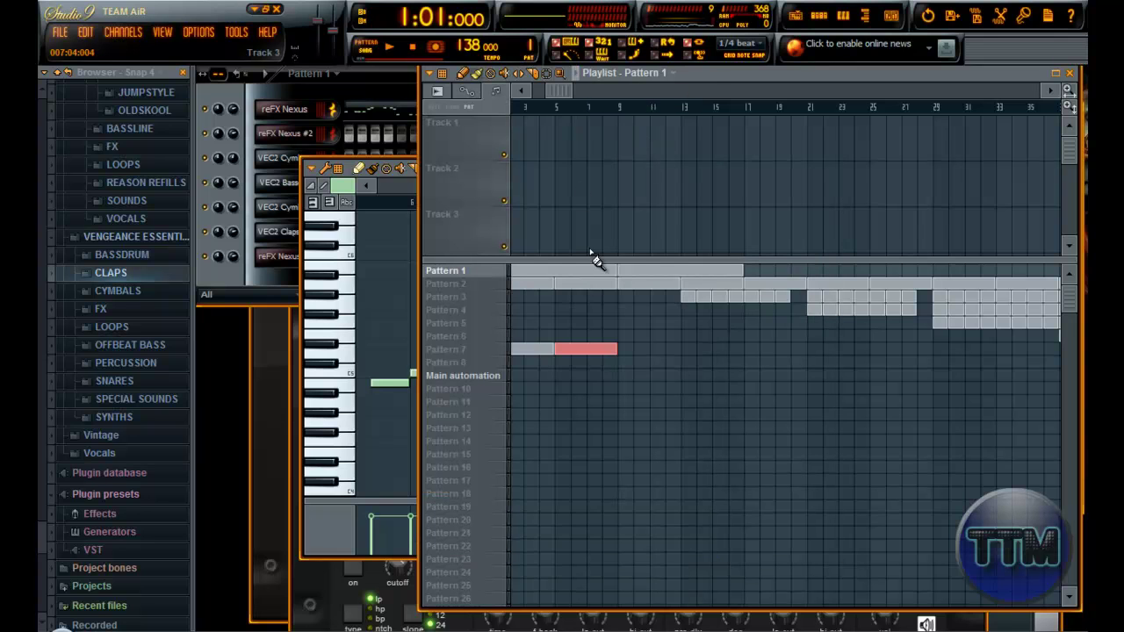
Step: Play back playlist bars 7 to 9 and follow the reFX Nexus notes in the enlarged piano roll
{"action": "left_click", "coordinate": [594, 117]}
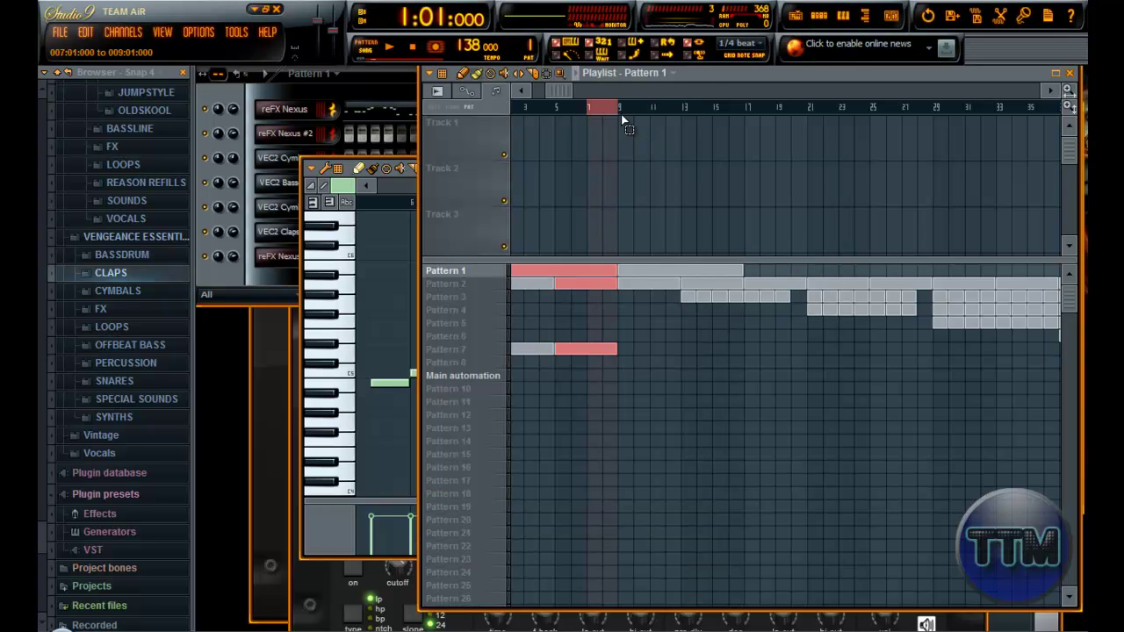
{"action": "key", "text": "space"}
{"action": "left_click", "coordinate": [351, 472]}
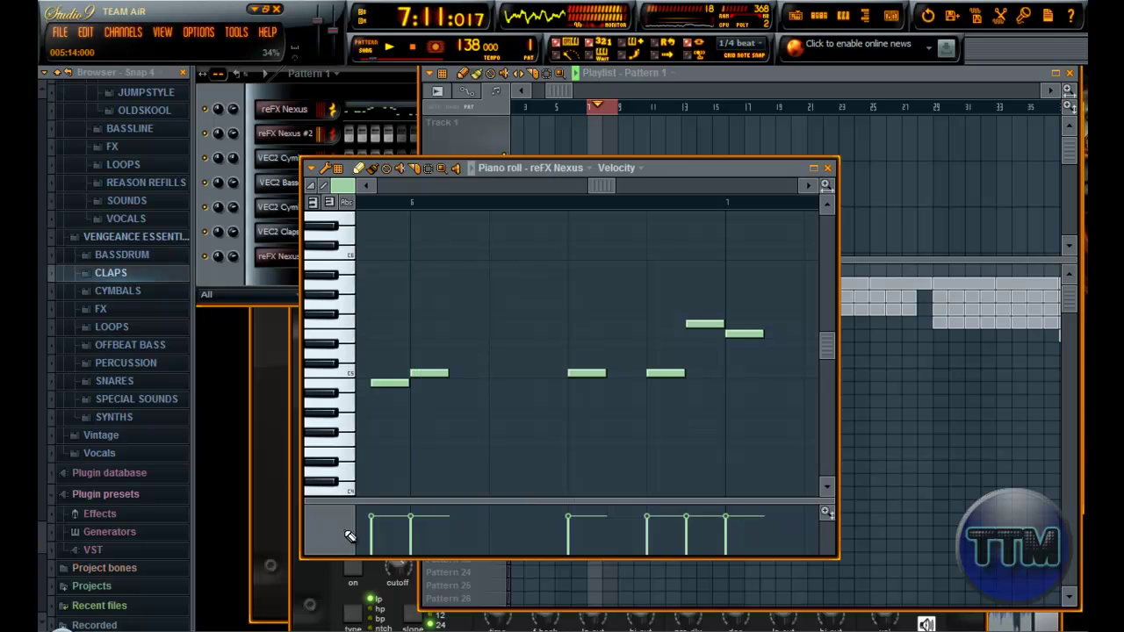
{"action": "left_click", "coordinate": [817, 167]}
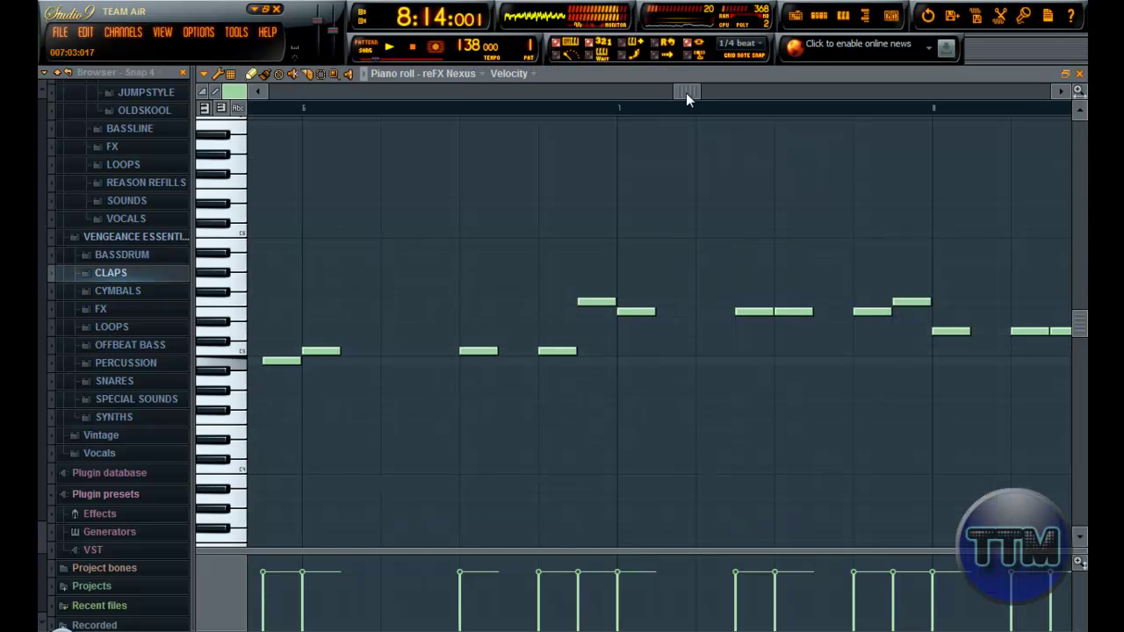
{"action": "left_click_drag", "start_coordinate": [685, 92], "coordinate": [603, 95]}
{"action": "key", "text": "space"}
Step: Loop playlist playback from 6:15 to bar 9 and check which reFX Nexus notes sound in the piano roll
{"action": "left_click", "coordinate": [1066, 74]}
{"action": "scroll", "coordinate": [490, 169], "scroll_direction": "up", "scroll_amount": 3}
{"action": "scroll", "coordinate": [520, 145], "scroll_direction": "up", "scroll_amount": 3}
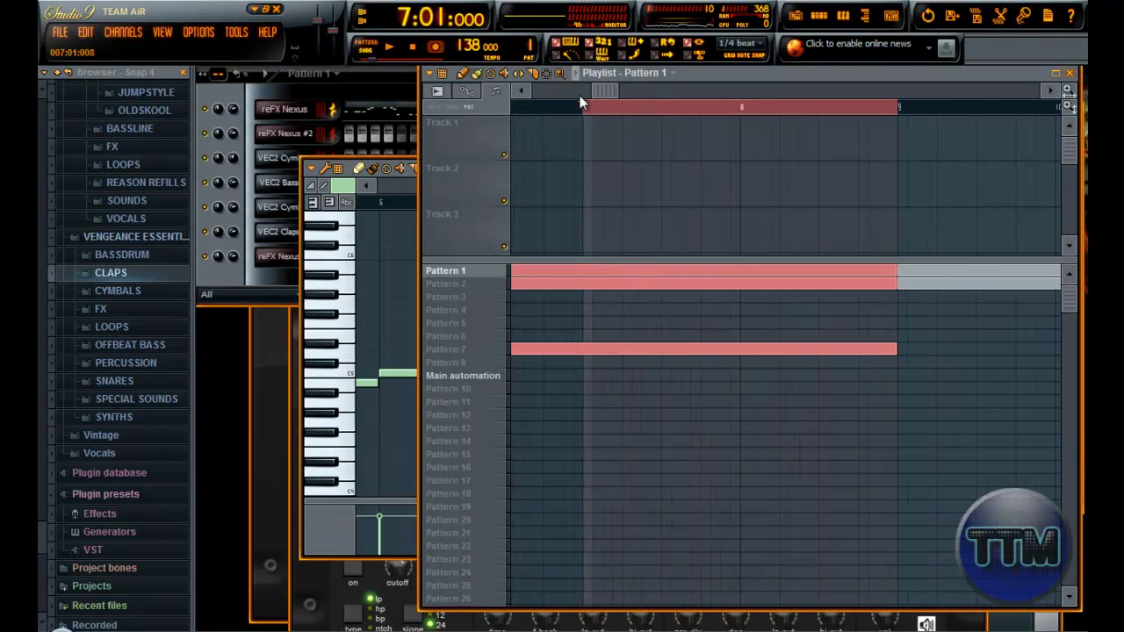
{"action": "left_click", "coordinate": [641, 107]}
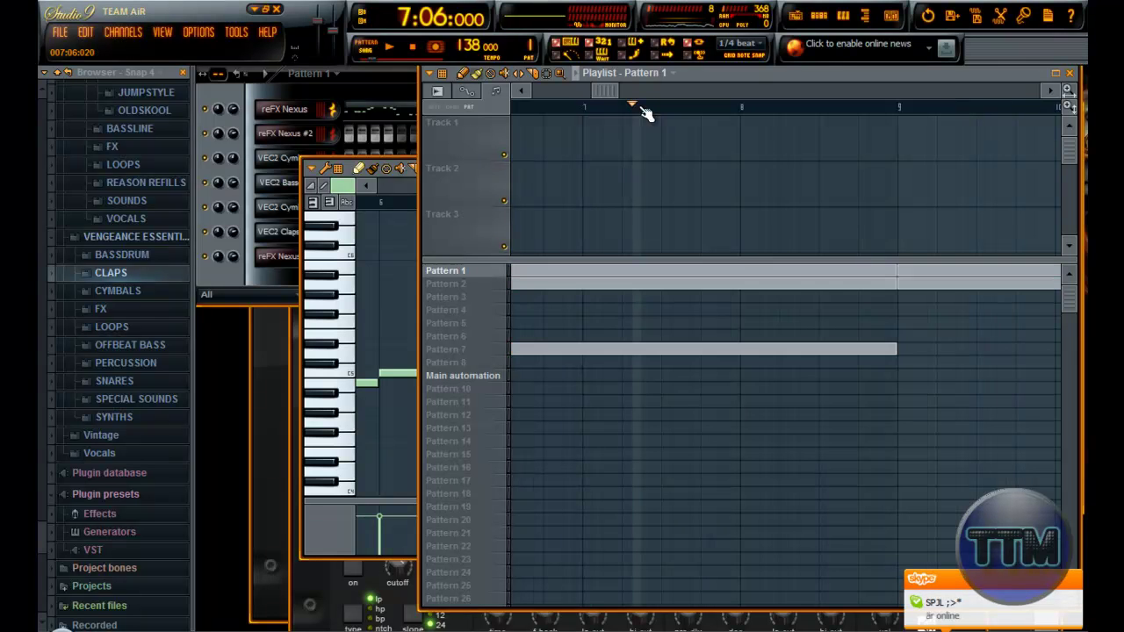
{"action": "left_click_drag", "start_coordinate": [569, 107], "coordinate": [890, 165]}
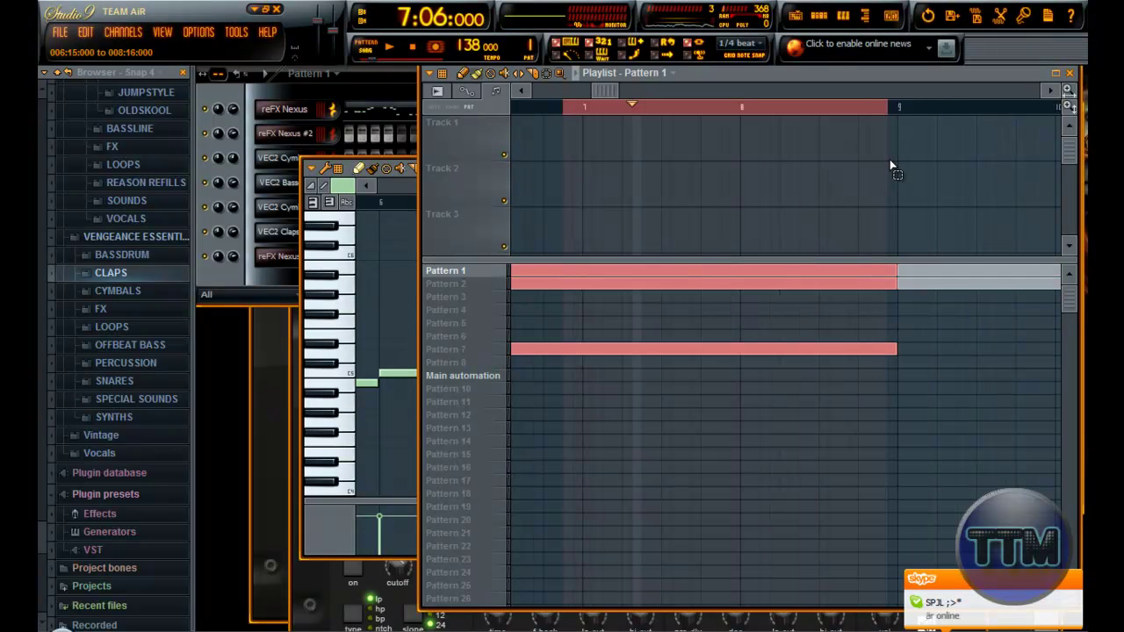
{"action": "key", "text": "space"}
{"action": "left_click", "coordinate": [326, 515]}
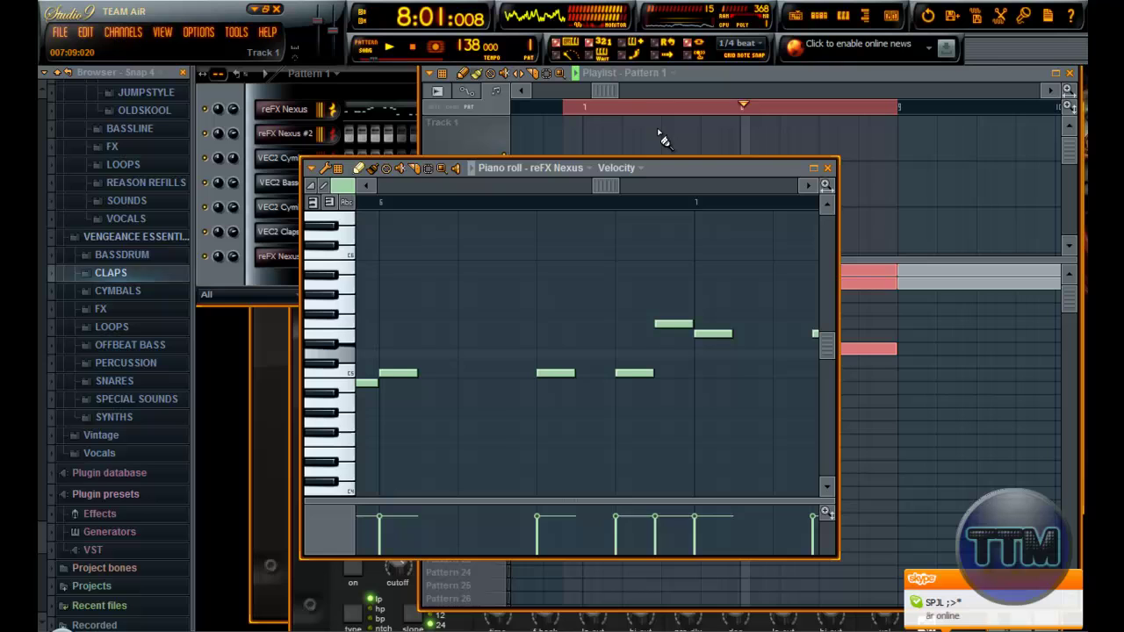
{"action": "left_click", "coordinate": [813, 168]}
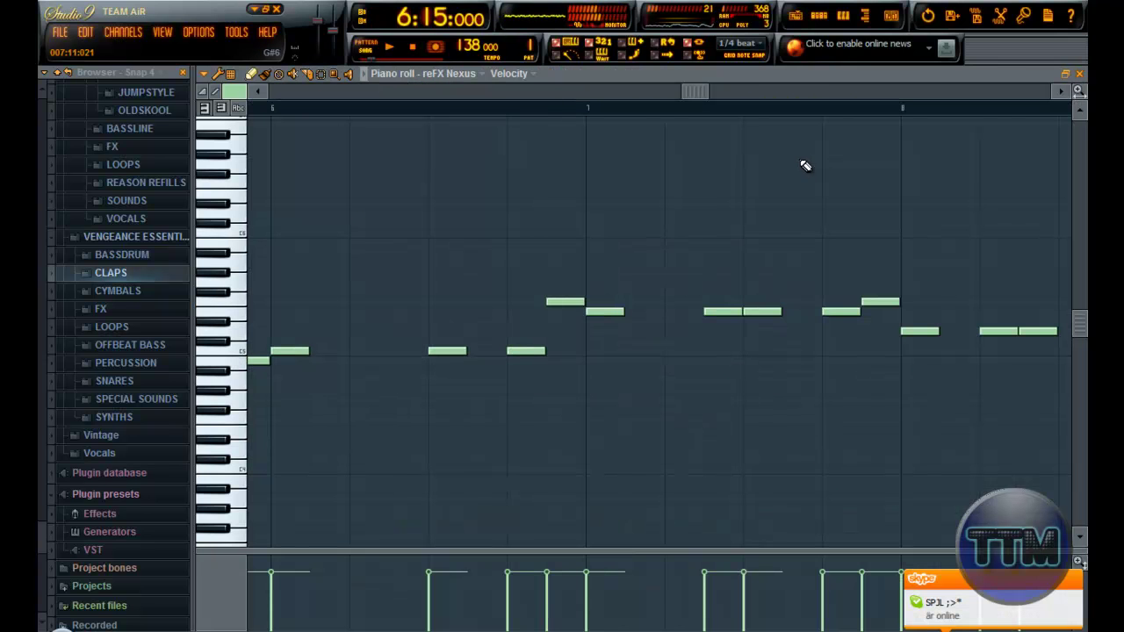
{"action": "key", "text": "space"}
{"action": "left_click", "coordinate": [1065, 73]}
{"action": "key", "text": "F6"}
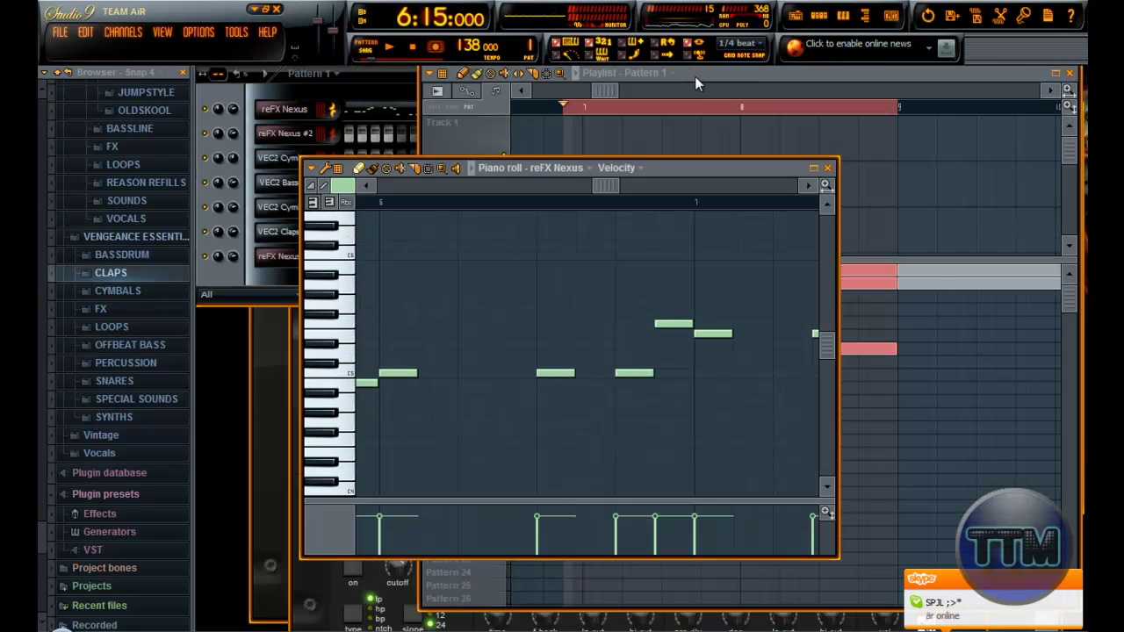
Step: Loop playback from 6:13 to bar 9 and examine the reFX Nexus notes leading into bar 7
{"action": "left_click", "coordinate": [695, 77]}
{"action": "left_click_drag", "start_coordinate": [544, 111], "coordinate": [901, 110]}
{"action": "key", "text": "space"}
{"action": "left_click", "coordinate": [329, 527]}
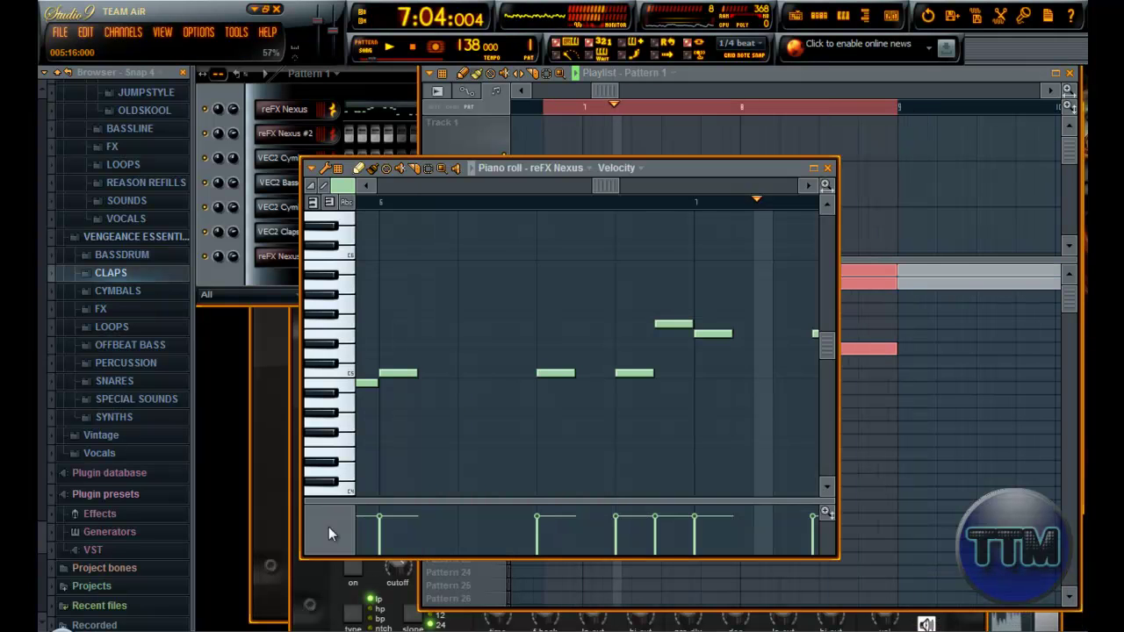
{"action": "key", "text": "space"}
{"action": "key", "text": "space"}
{"action": "left_click", "coordinate": [813, 168]}
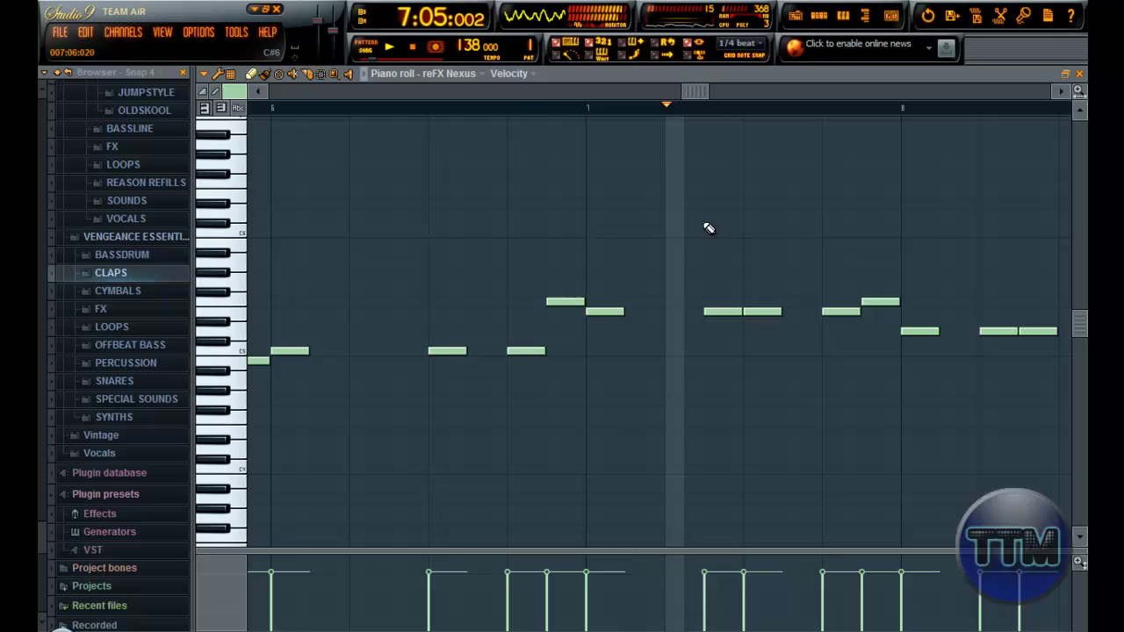
{"action": "key", "text": "space"}
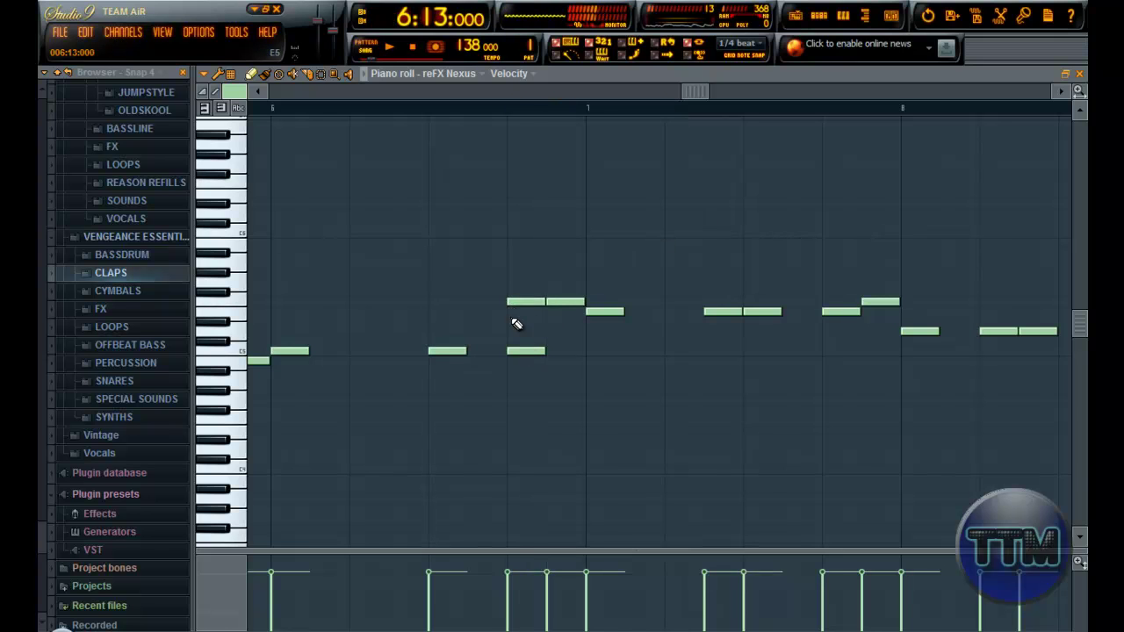
Step: Extend the playlist loop to bars 5 to 9 and play it against the reFX Nexus piano roll
{"action": "left_click", "coordinate": [1065, 74]}
{"action": "left_click", "coordinate": [881, 72]}
{"action": "left_click", "coordinate": [601, 107]}
{"action": "left_click", "coordinate": [547, 106]}
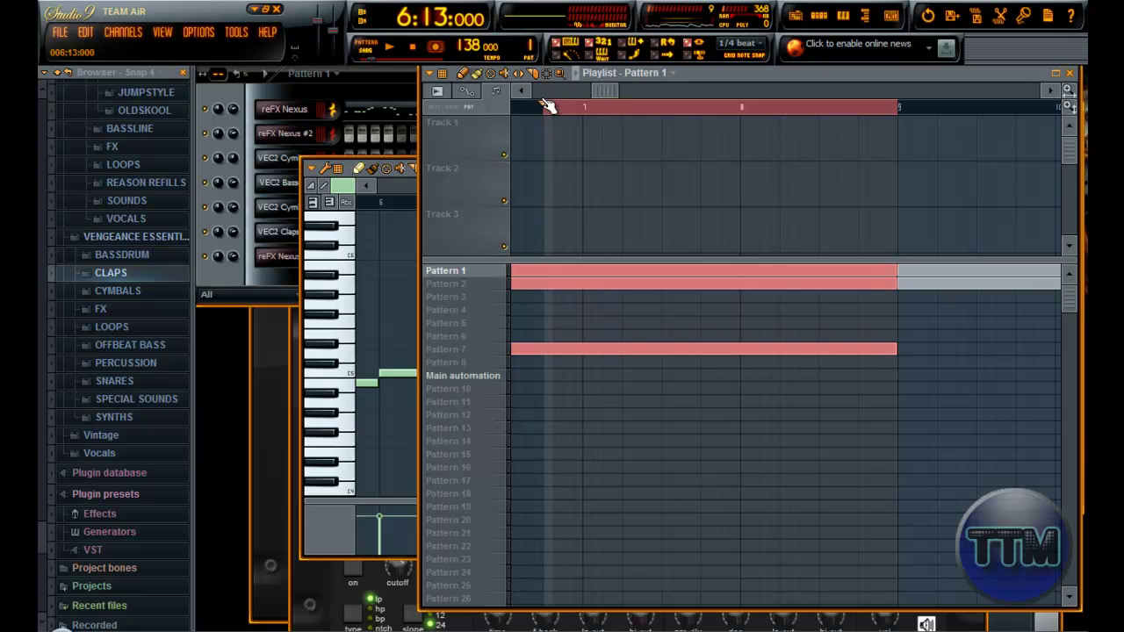
{"action": "key", "text": "ctrl+d"}
{"action": "left_click_drag", "start_coordinate": [599, 91], "coordinate": [878, 189]}
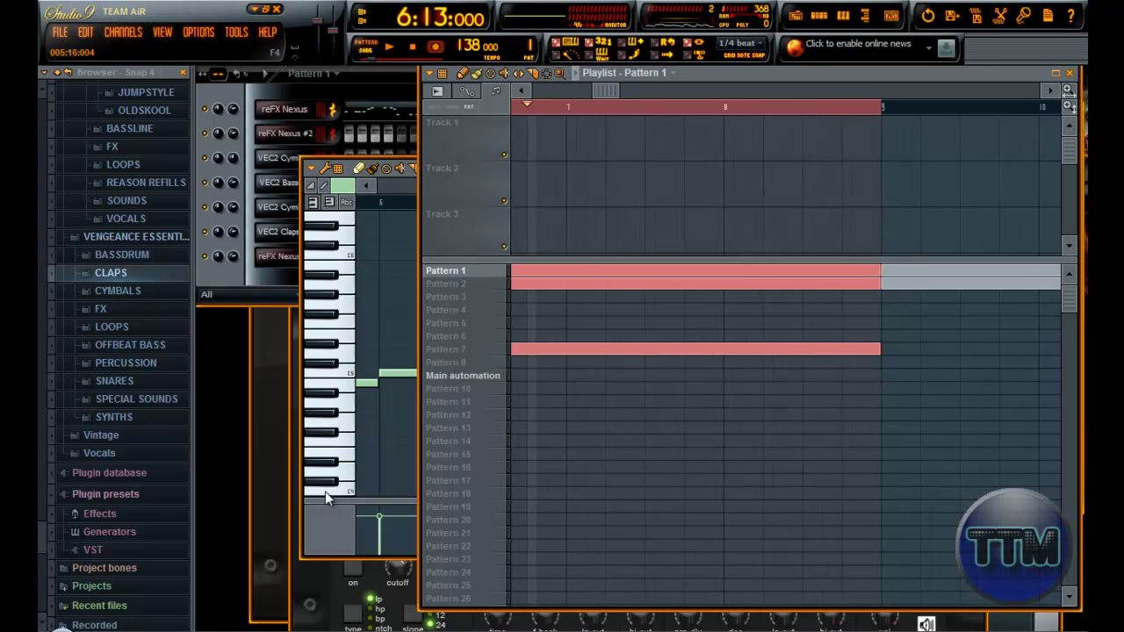
{"action": "left_click", "coordinate": [332, 523]}
{"action": "left_click", "coordinate": [813, 168]}
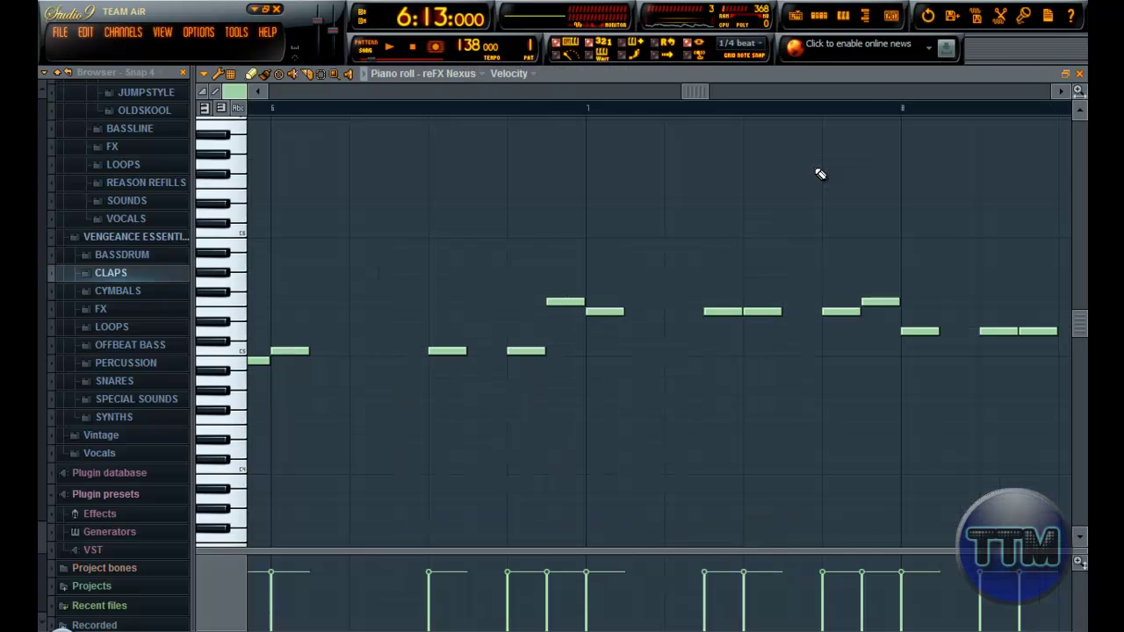
{"action": "key", "text": "space"}
{"action": "key", "text": "space"}
{"action": "left_click", "coordinate": [1077, 77]}
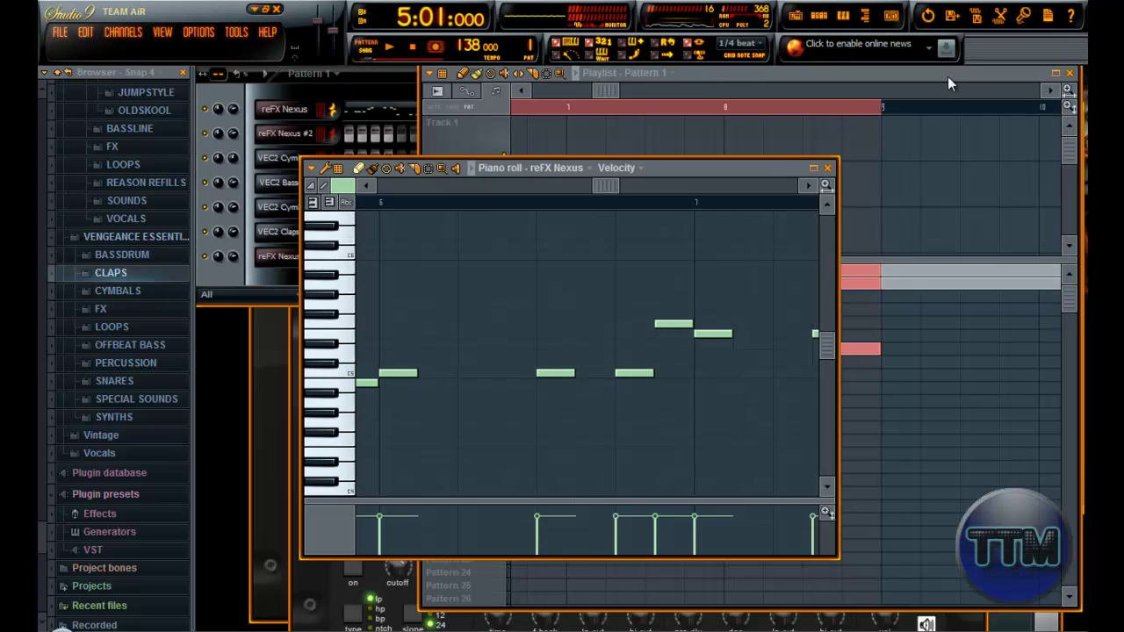
Step: Loop playback over playlist bars 4 to 9 and lower the reFX Nexus note at 6:15 to C5
{"action": "left_click", "coordinate": [683, 145]}
{"action": "left_click", "coordinate": [640, 117], "text": "ctrl"}
{"action": "scroll", "coordinate": [638, 117], "scroll_direction": "down", "scroll_amount": 4}
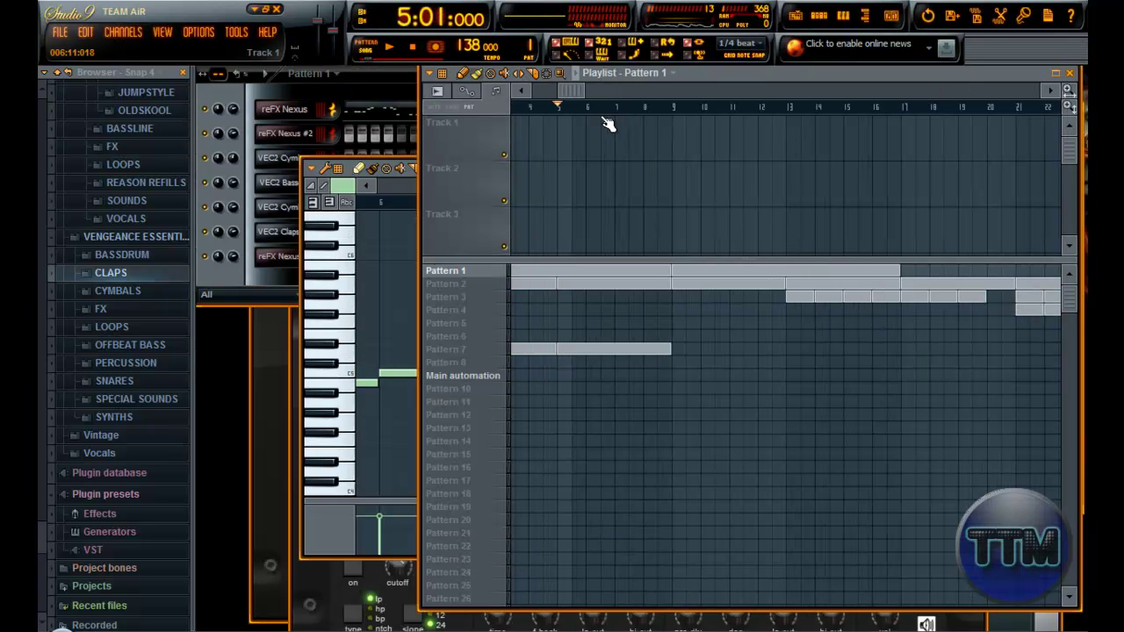
{"action": "left_click_drag", "start_coordinate": [536, 119], "coordinate": [669, 140]}
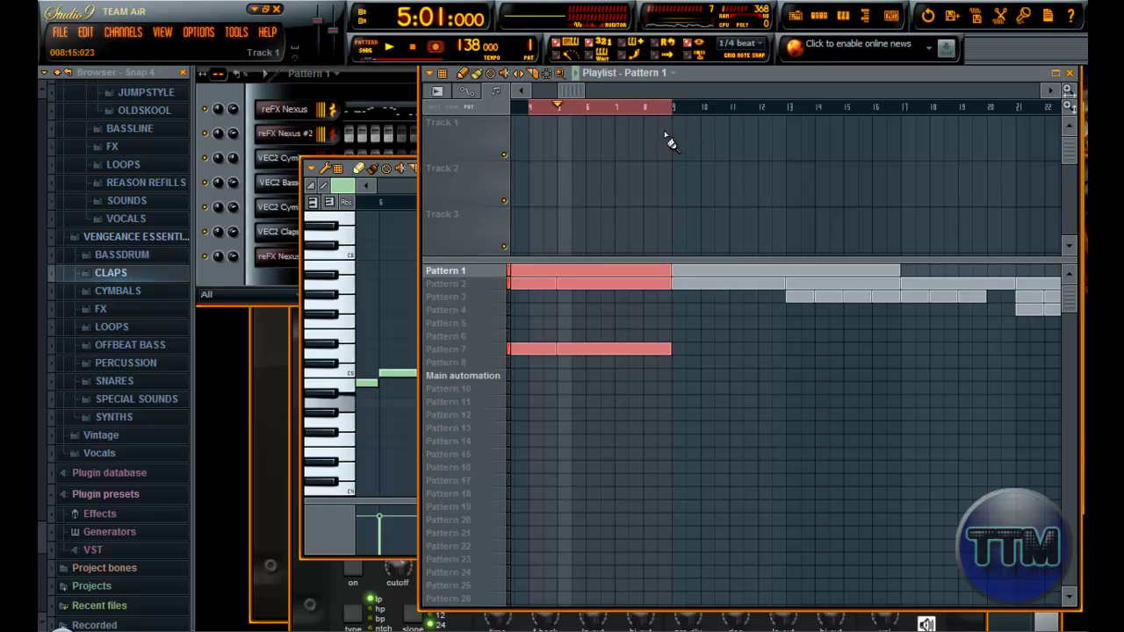
{"action": "left_click", "coordinate": [315, 507]}
{"action": "left_click", "coordinate": [813, 167]}
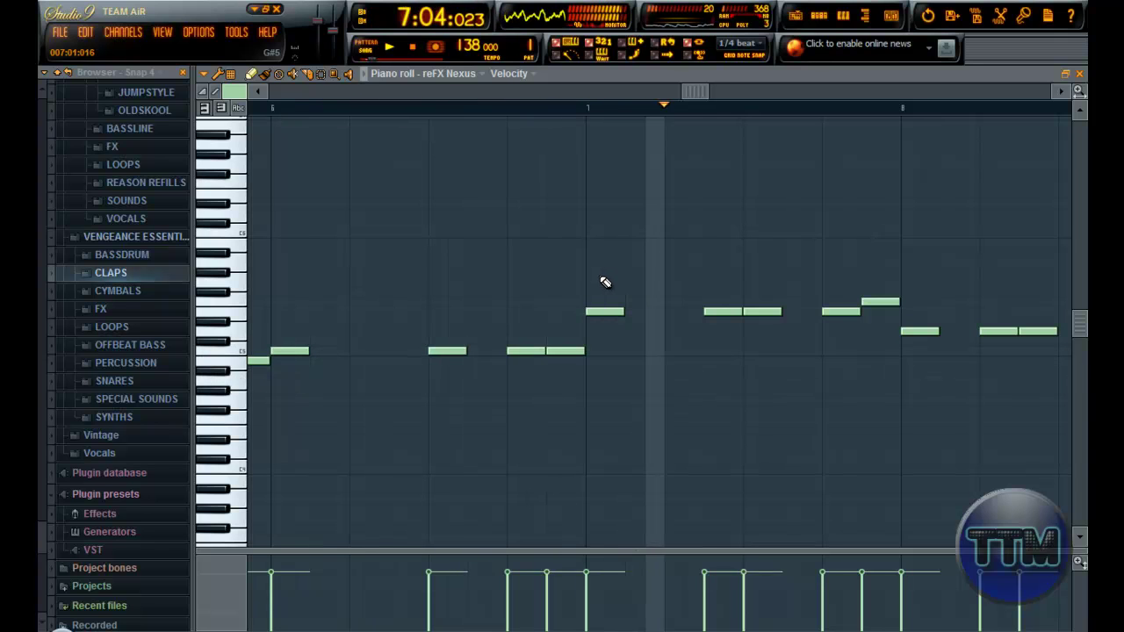
{"action": "key", "text": "space"}
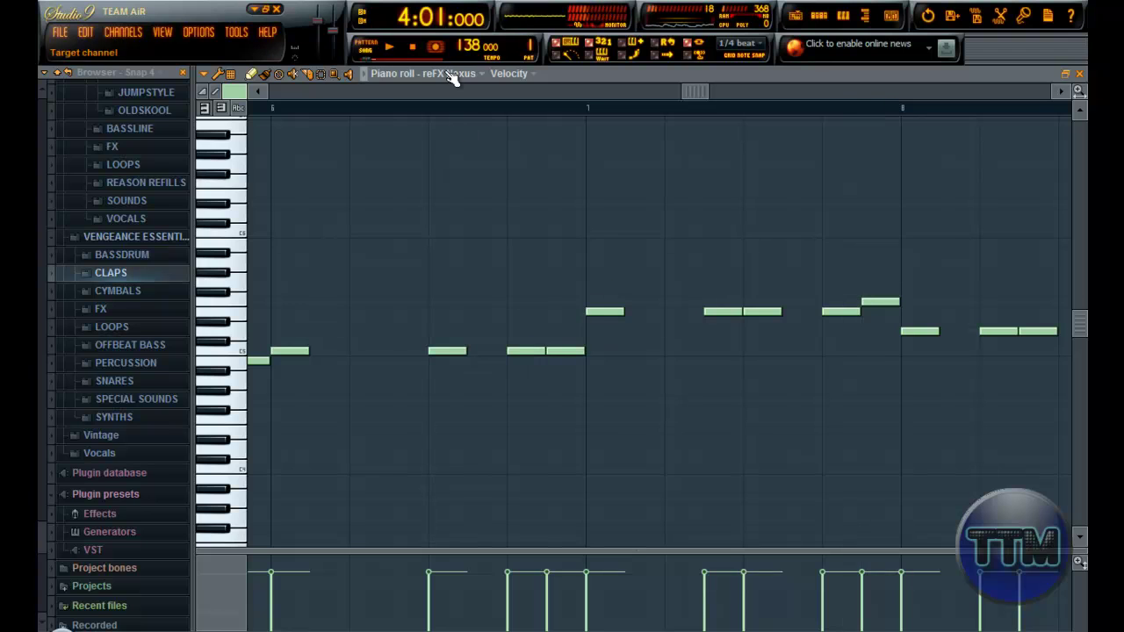
Step: Audition the melody in the piano roll and change the reFX Nexus note at 6:15 to B4
{"action": "left_click", "coordinate": [427, 113]}
{"action": "key", "text": "space"}
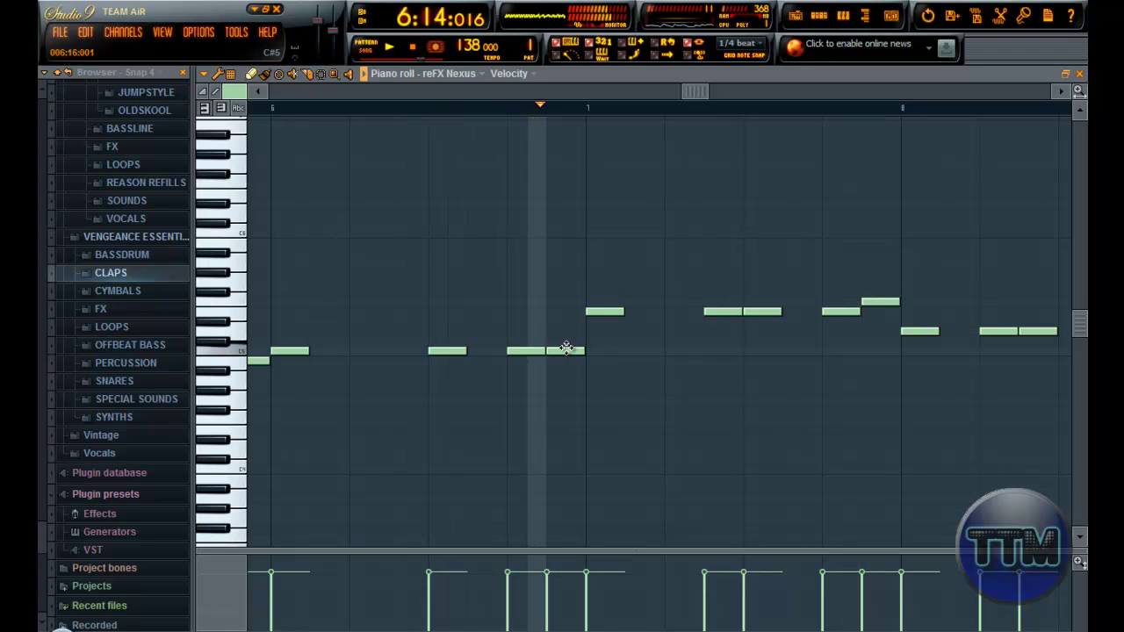
{"action": "key", "text": "space"}
{"action": "left_click", "coordinate": [548, 361]}
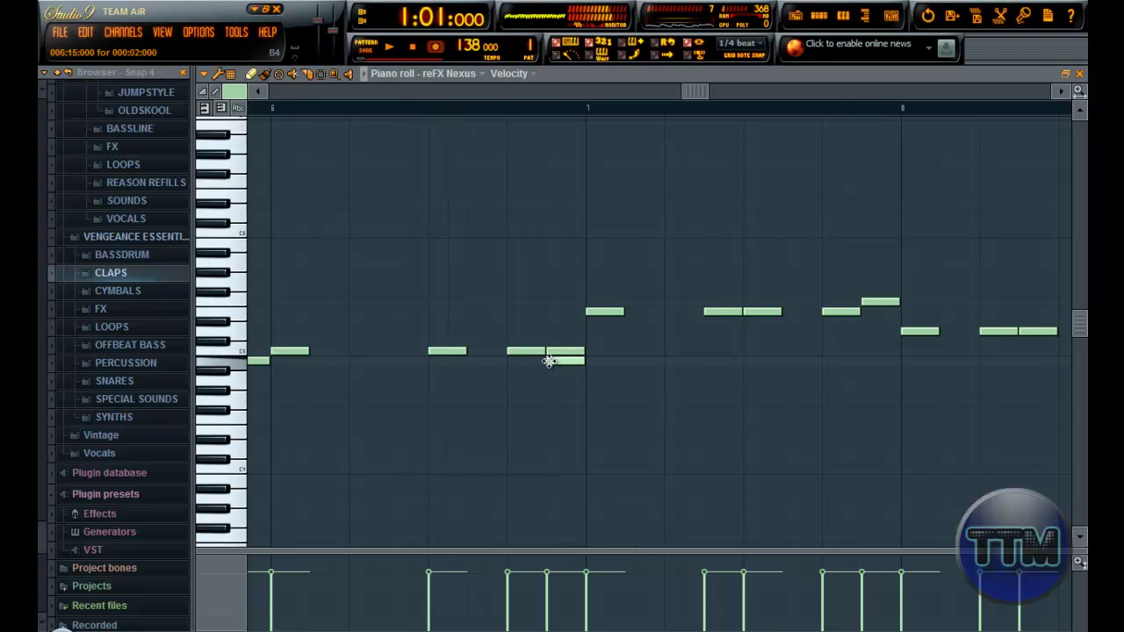
{"action": "left_click", "coordinate": [598, 312]}
{"action": "left_click", "coordinate": [371, 50]}
{"action": "key", "text": "space"}
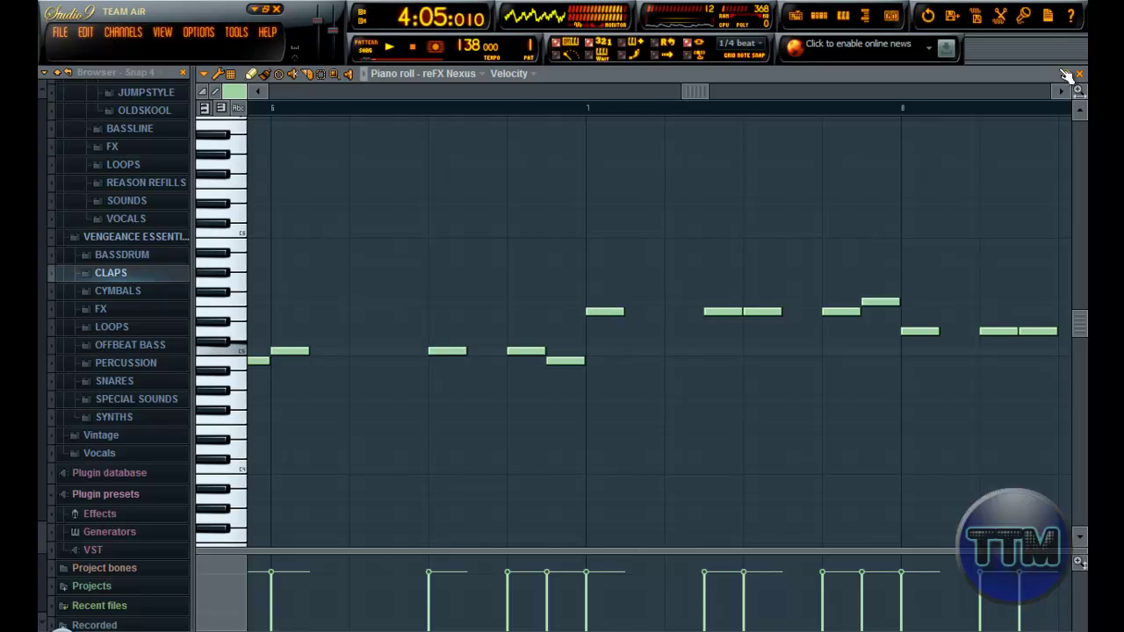
Step: Return to the playlist, clear the loop range and play the edited melody from around bar 4
{"action": "left_click", "coordinate": [1066, 75]}
{"action": "left_click", "coordinate": [728, 74]}
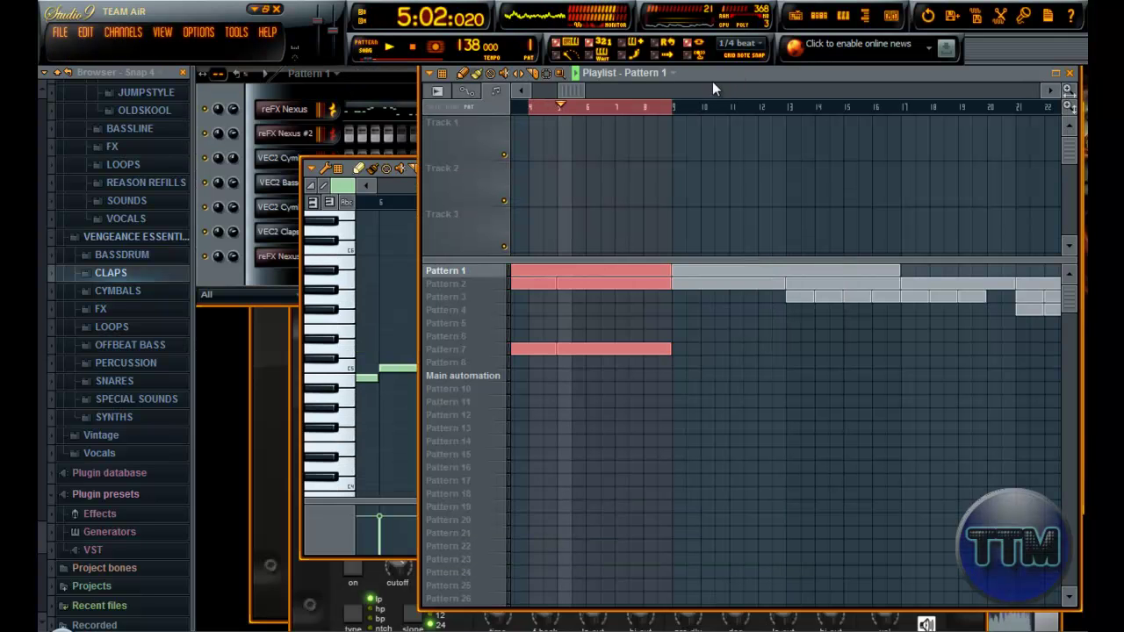
{"action": "double_click", "coordinate": [653, 106]}
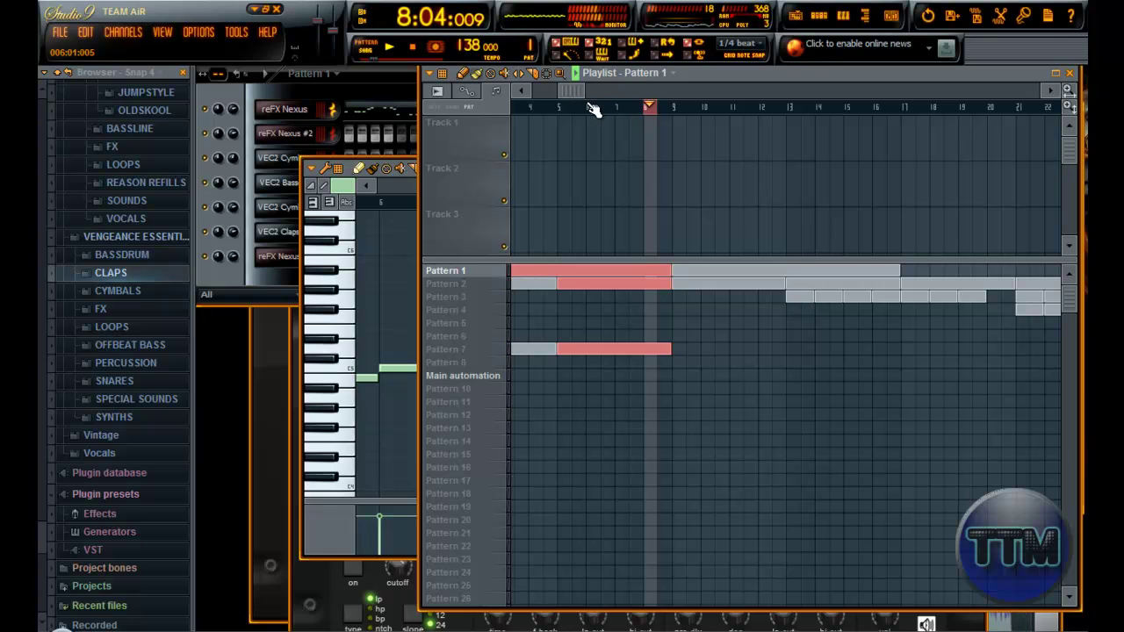
{"action": "left_click", "coordinate": [582, 106]}
{"action": "left_click", "coordinate": [542, 106]}
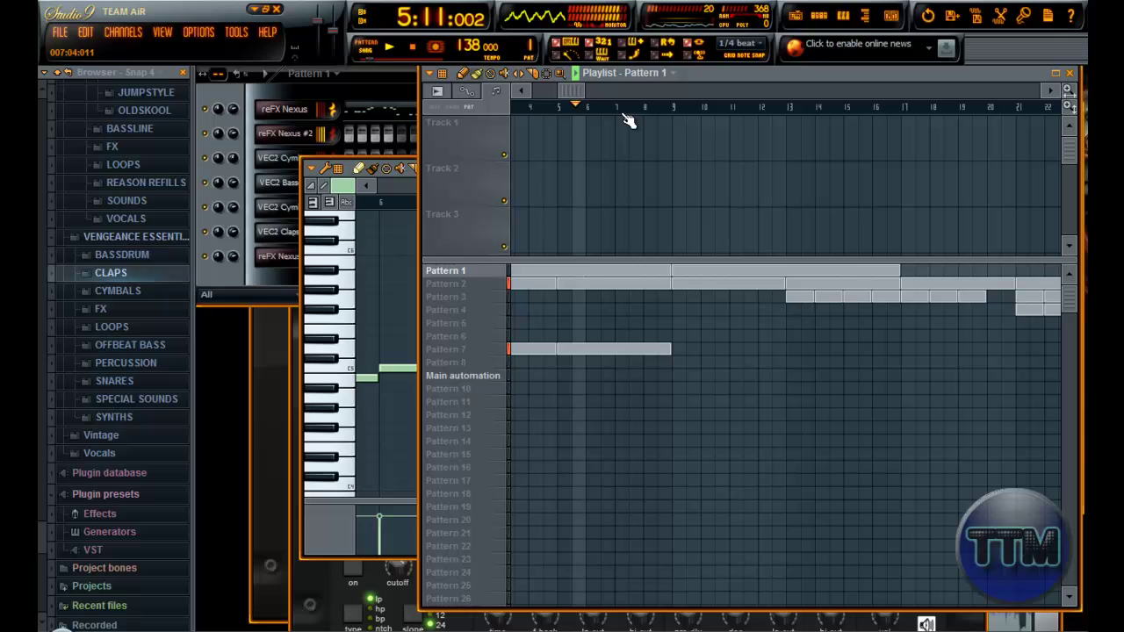
Step: Place a Pattern 7 clip at bar 9 in the playlist and stop playback
{"action": "left_click_drag", "start_coordinate": [567, 93], "coordinate": [604, 93]}
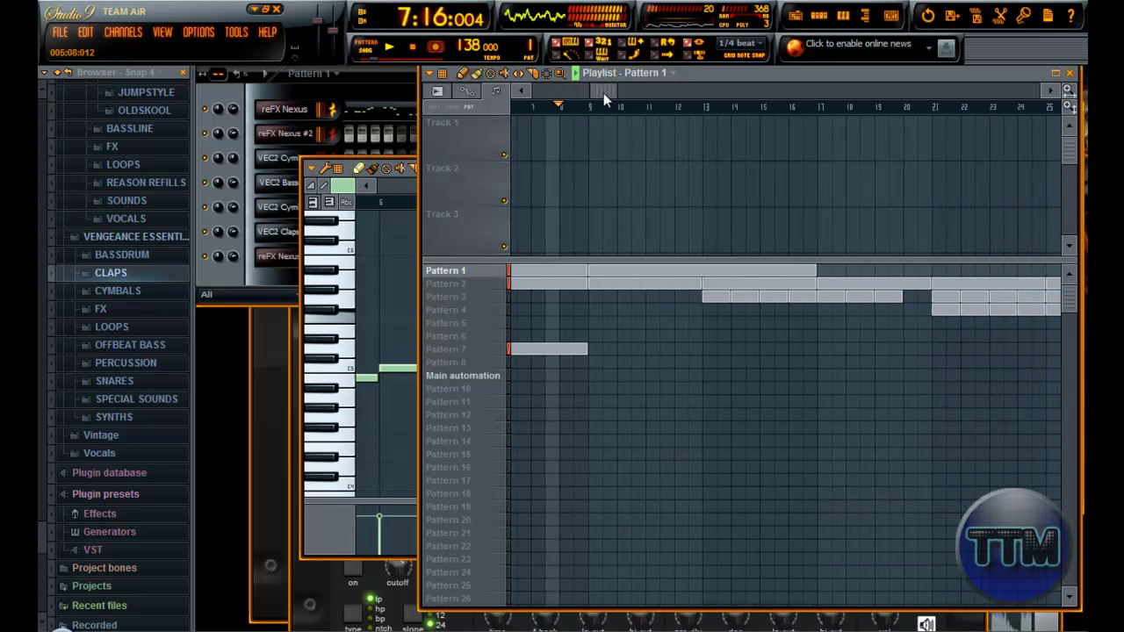
{"action": "left_click_drag", "start_coordinate": [603, 350], "coordinate": [589, 349]}
{"action": "key", "text": "space"}
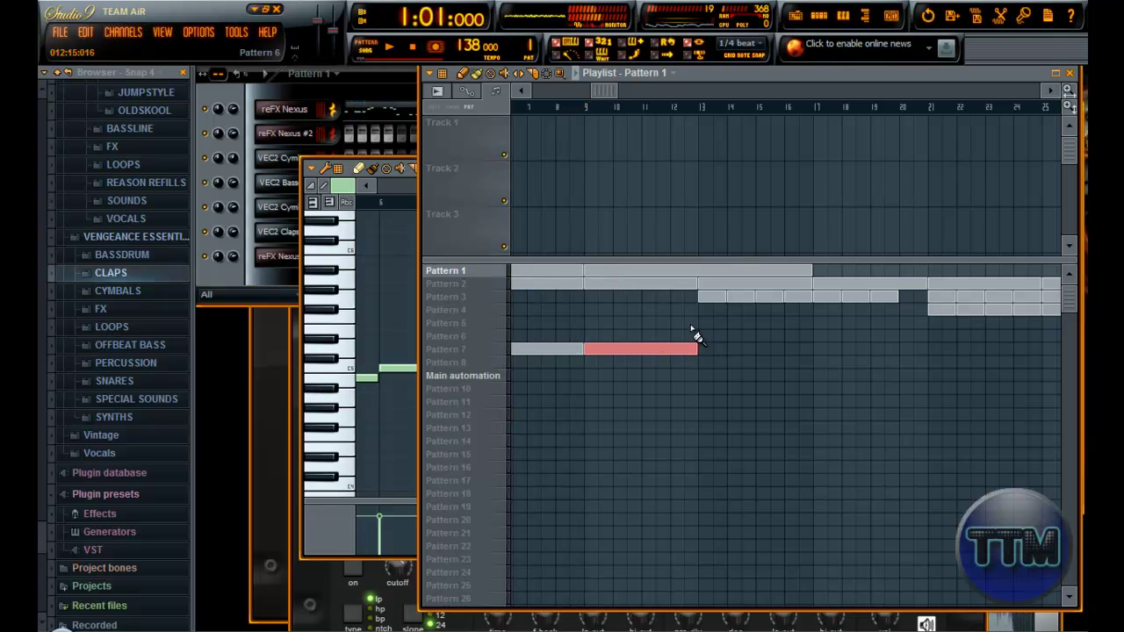
Step: Delete all Pattern 7 clips and the first Pattern 2 clip covering bars 1 to 5
{"action": "left_click_drag", "start_coordinate": [608, 90], "coordinate": [546, 93]}
{"action": "mouse_move", "coordinate": [805, 359]}
{"action": "left_mouse_down"}
{"action": "mouse_move", "coordinate": [616, 340]}
{"action": "mouse_move", "coordinate": [579, 360]}
{"action": "left_mouse_up"}
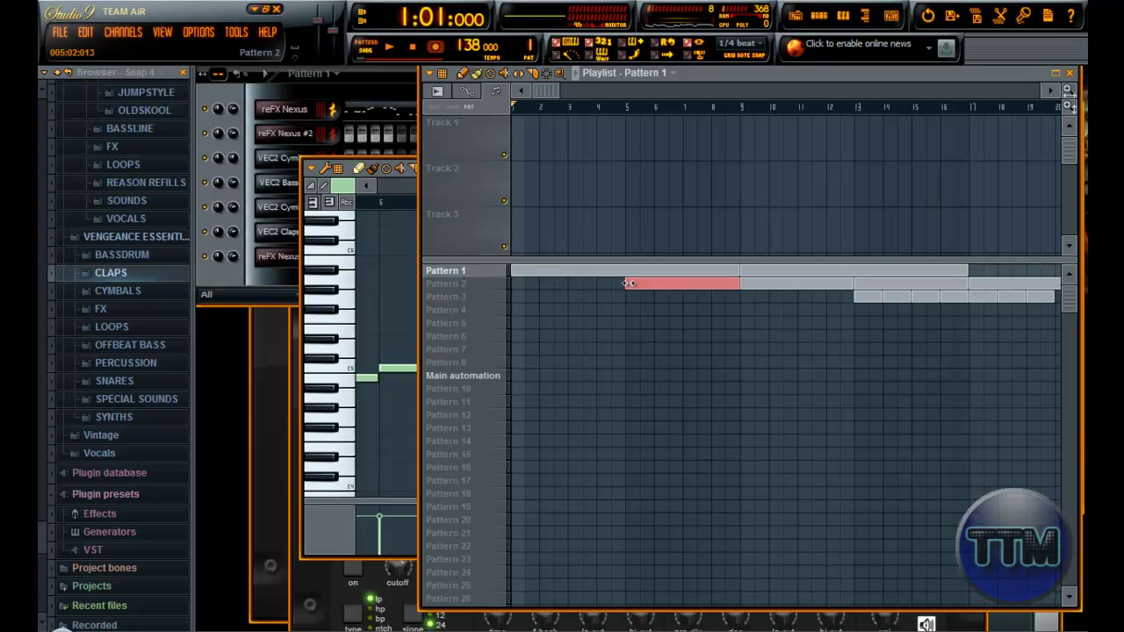
Step: Extend Pattern 1 through the arrangement by placing consecutive clips at bars 17, 25, 33 and 41
{"action": "left_click_drag", "start_coordinate": [551, 92], "coordinate": [635, 94]}
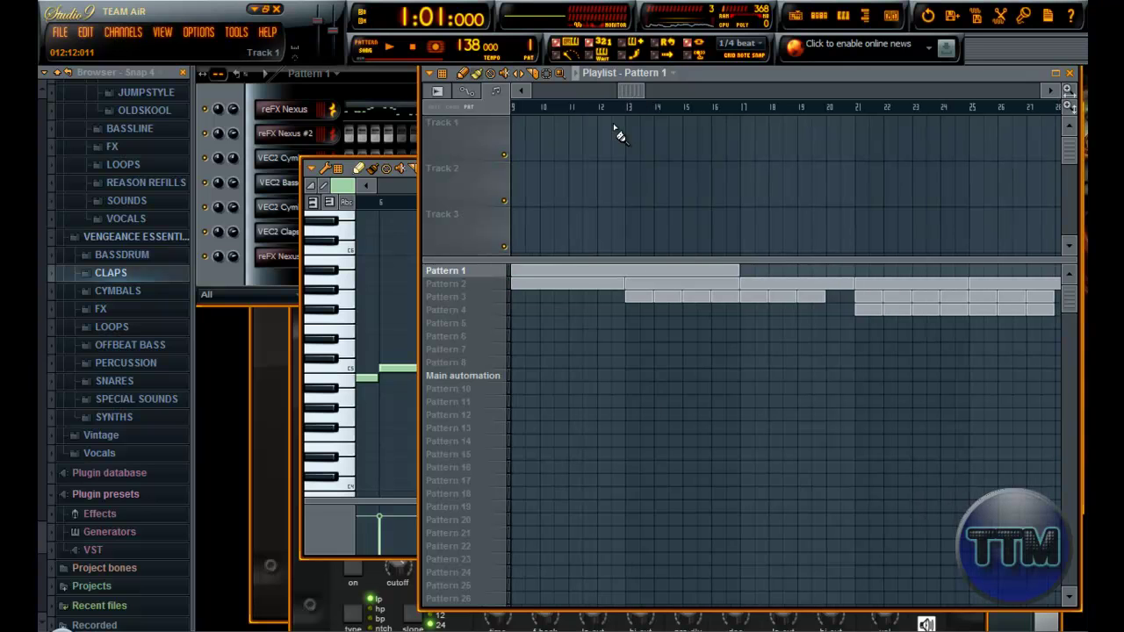
{"action": "left_click", "coordinate": [742, 272]}
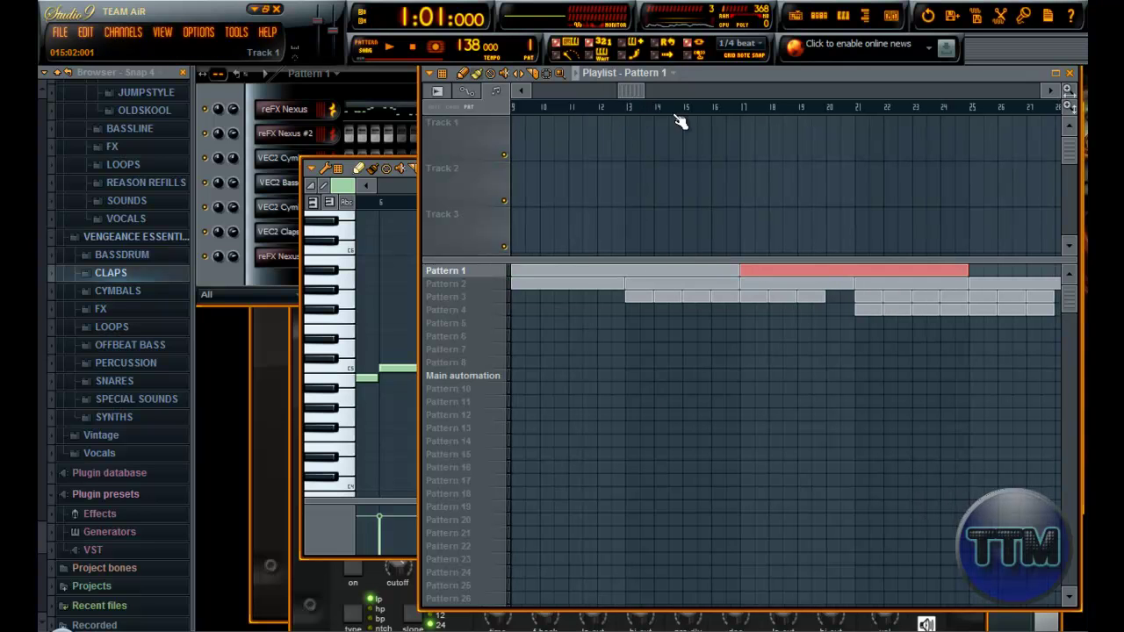
{"action": "left_click_drag", "start_coordinate": [627, 89], "coordinate": [774, 92]}
{"action": "left_click", "coordinate": [588, 272]}
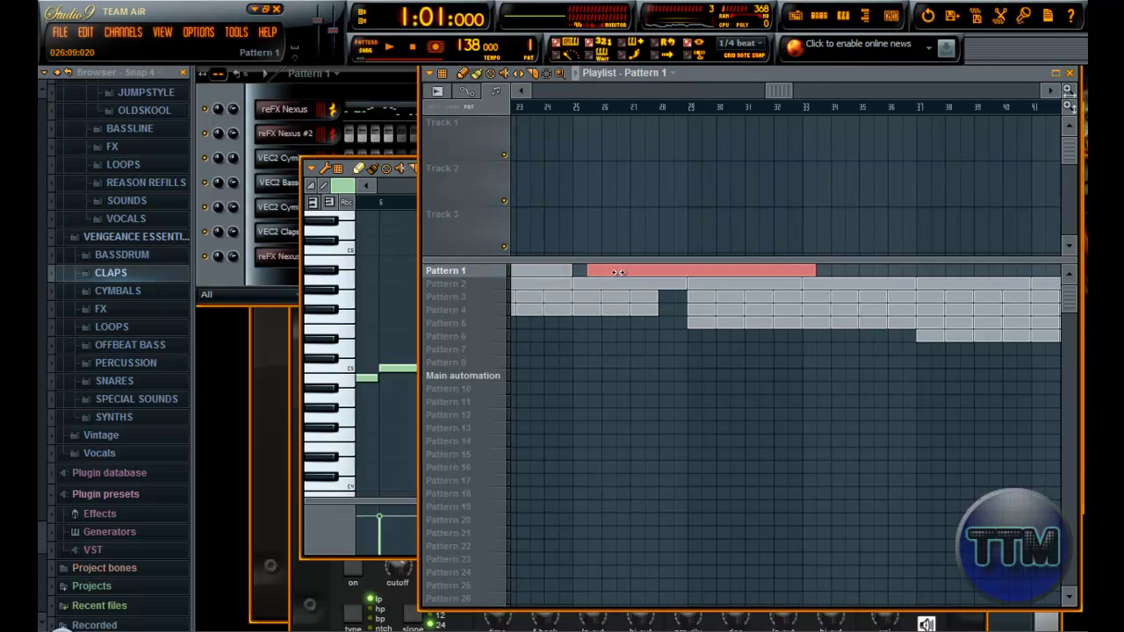
{"action": "left_click", "coordinate": [812, 272]}
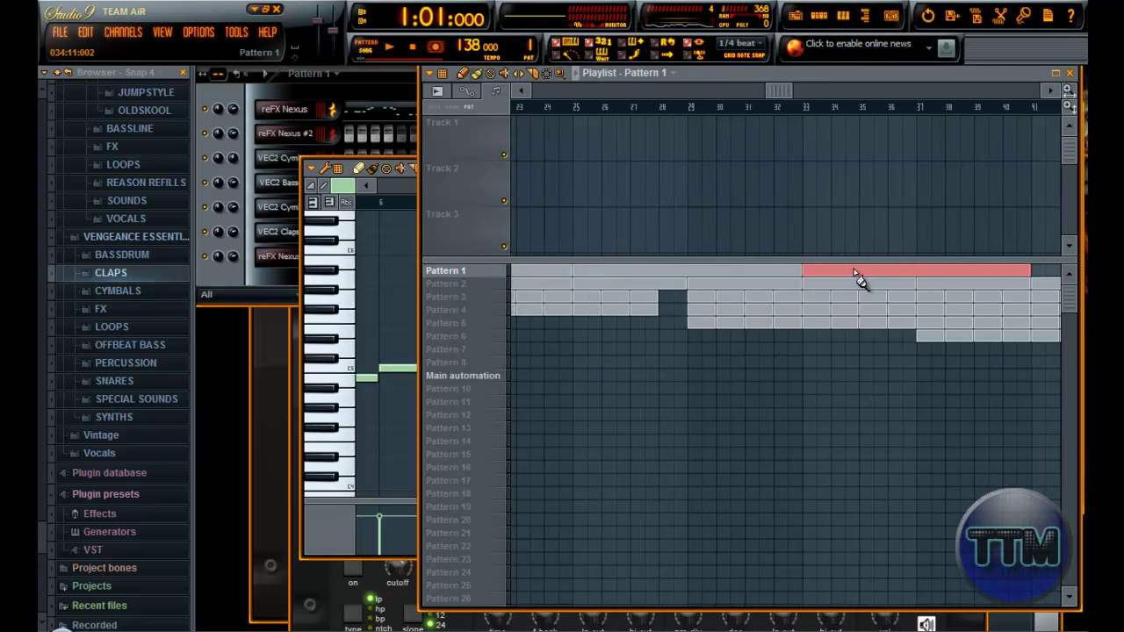
{"action": "left_click", "coordinate": [1039, 274]}
Step: Select Pattern 7 and bring its step sequencer to the front
{"action": "left_click_drag", "start_coordinate": [764, 94], "coordinate": [495, 120]}
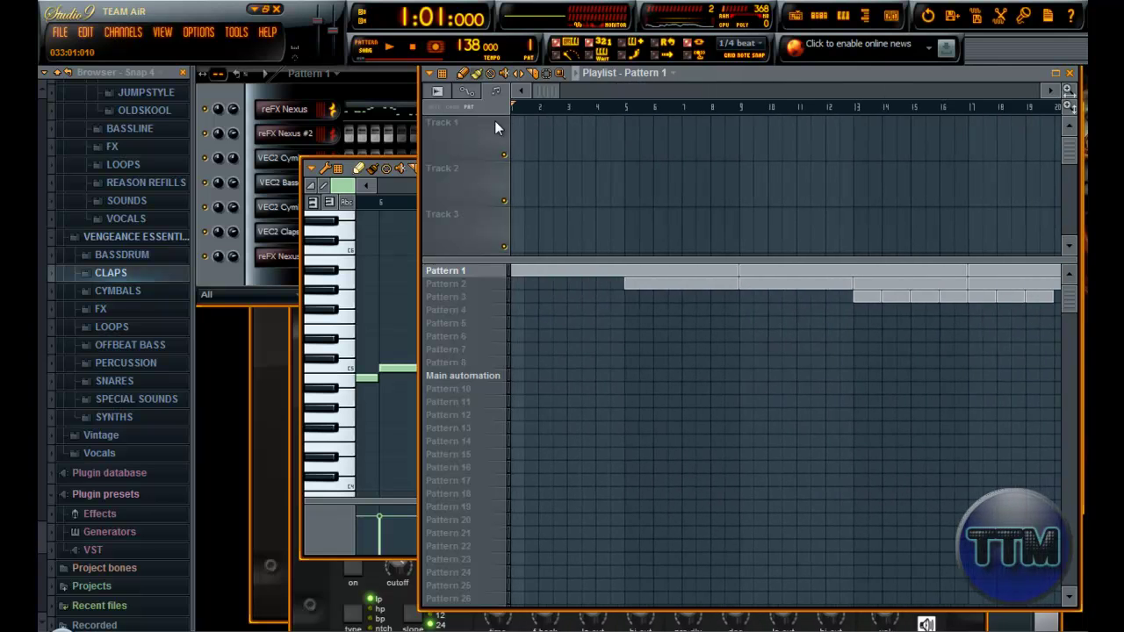
{"action": "left_click", "coordinate": [445, 349]}
{"action": "left_click", "coordinate": [345, 74]}
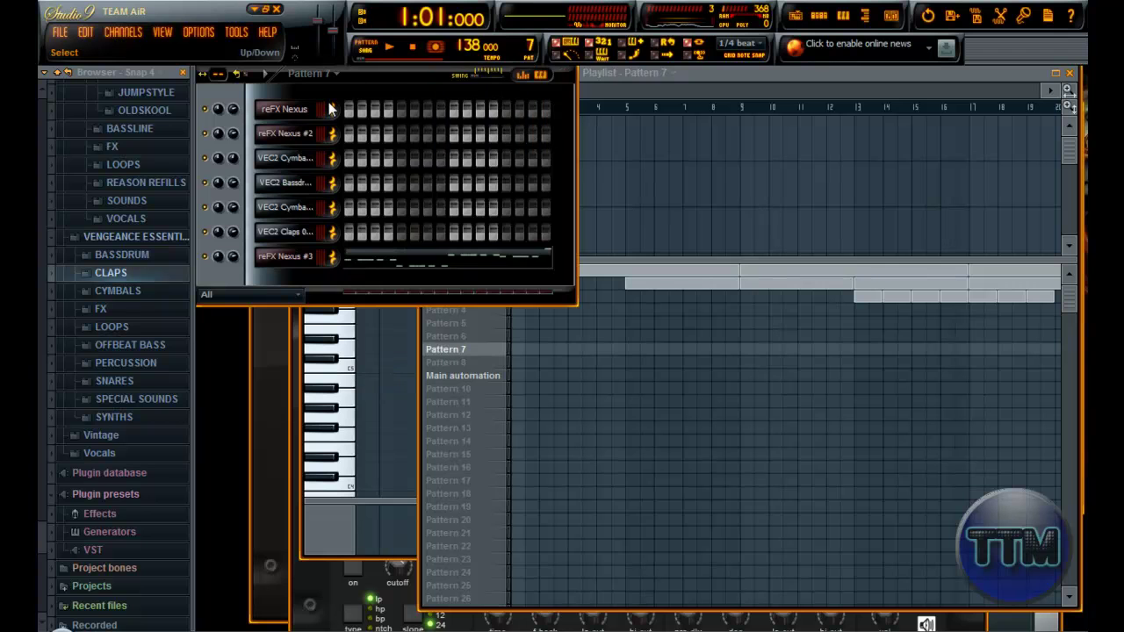
Step: Place a Pattern 7 clip at bar 41 in the playlist and briefly play the song from the start
{"action": "left_click", "coordinate": [705, 77]}
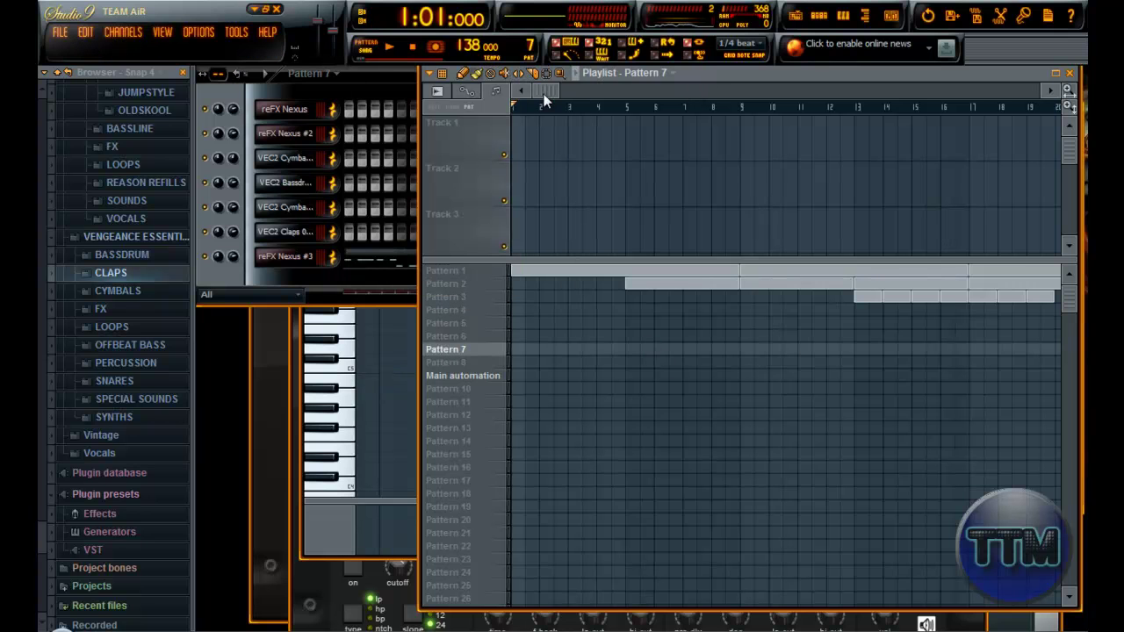
{"action": "left_click_drag", "start_coordinate": [544, 97], "coordinate": [825, 260]}
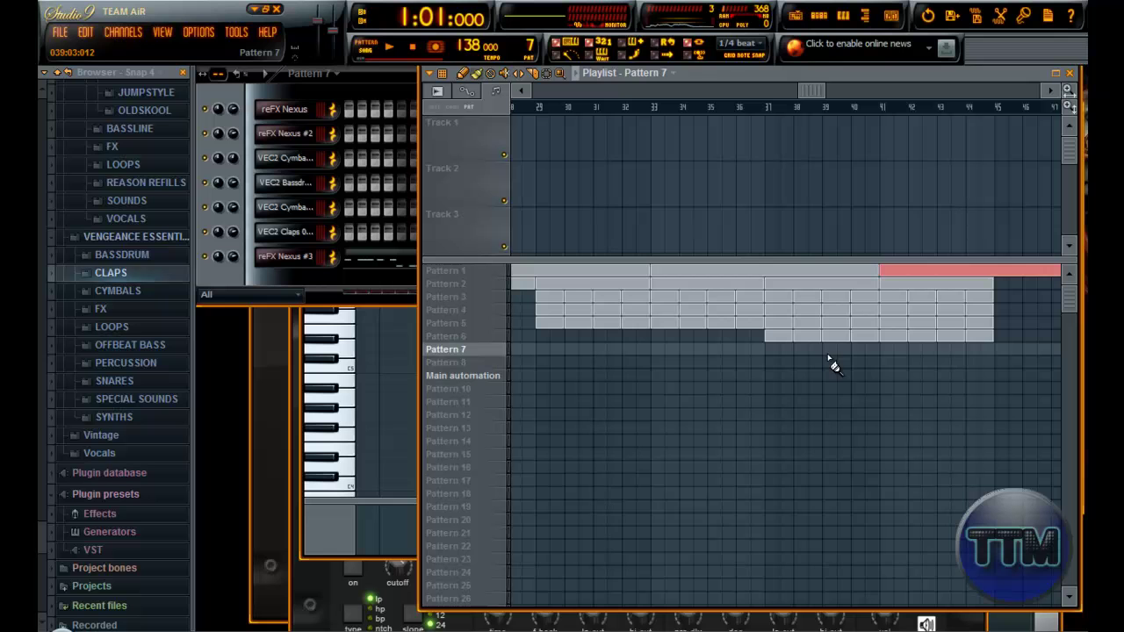
{"action": "left_click", "coordinate": [887, 349]}
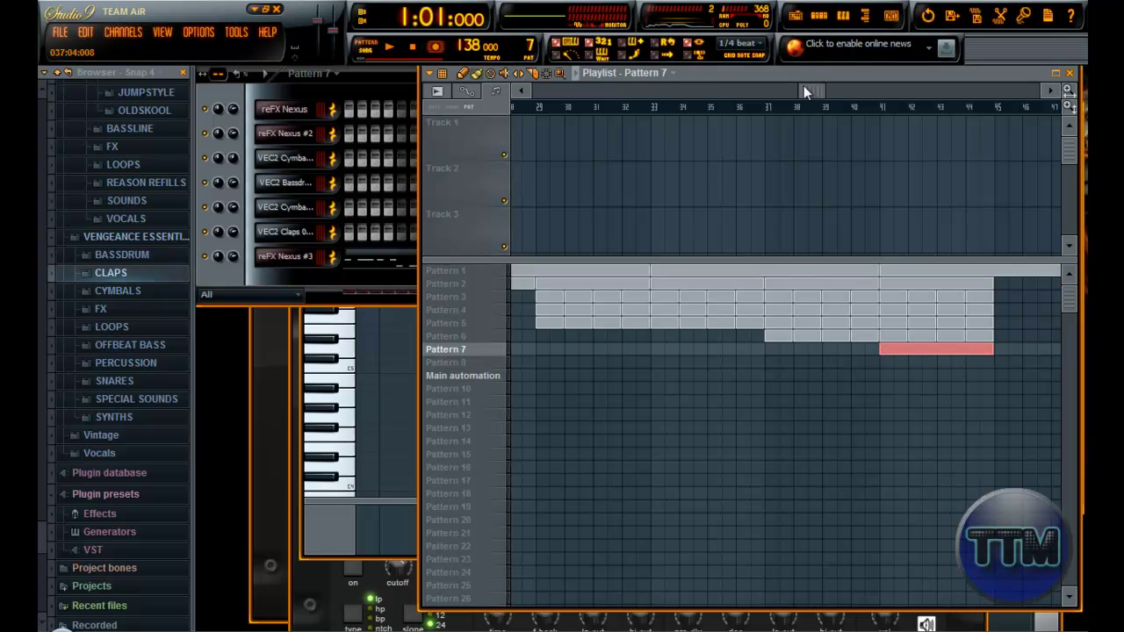
{"action": "left_click_drag", "start_coordinate": [805, 88], "coordinate": [736, 90]}
{"action": "key", "text": "space"}
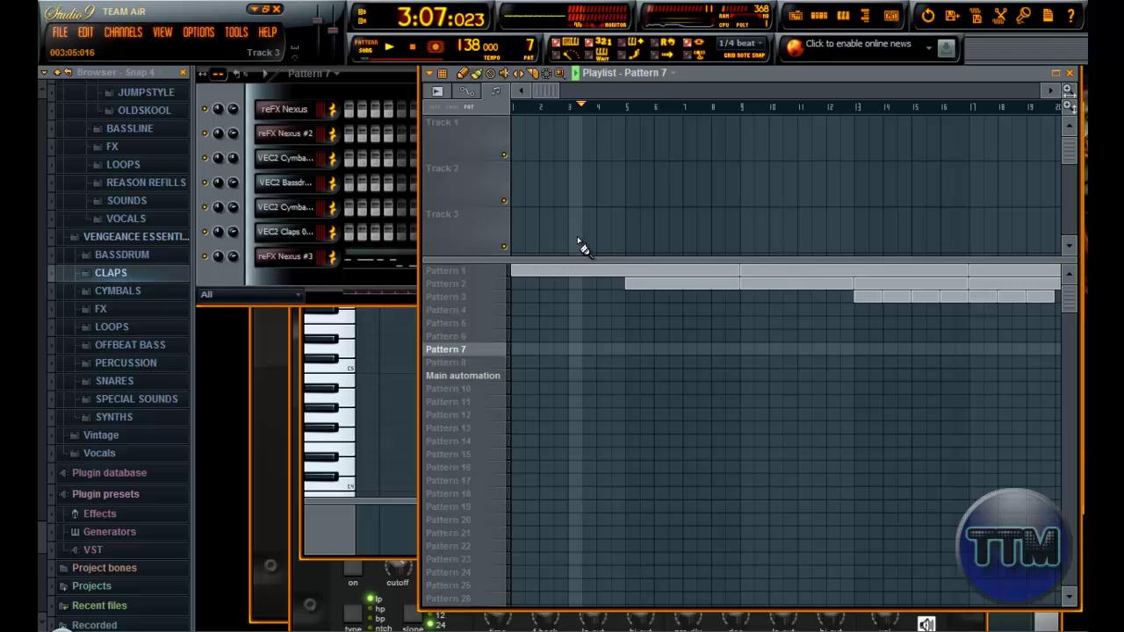
{"action": "key", "text": "space"}
Step: Open Pattern 1's reFX Nexus notes in a maximized piano roll
{"action": "left_click", "coordinate": [449, 272]}
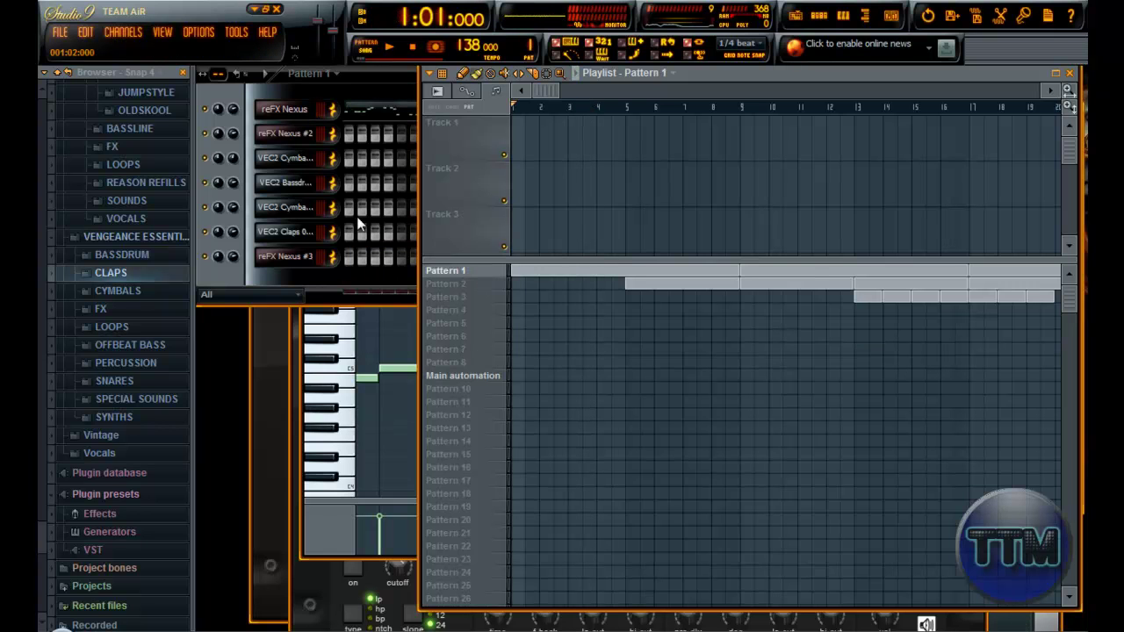
{"action": "left_click", "coordinate": [369, 119]}
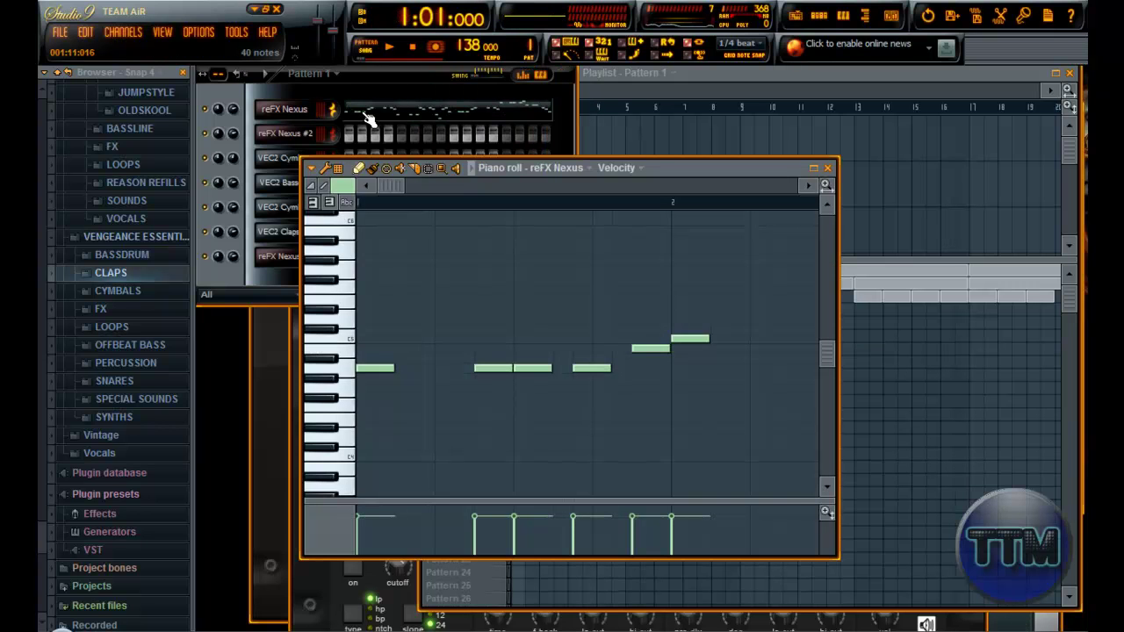
{"action": "left_click", "coordinate": [815, 169]}
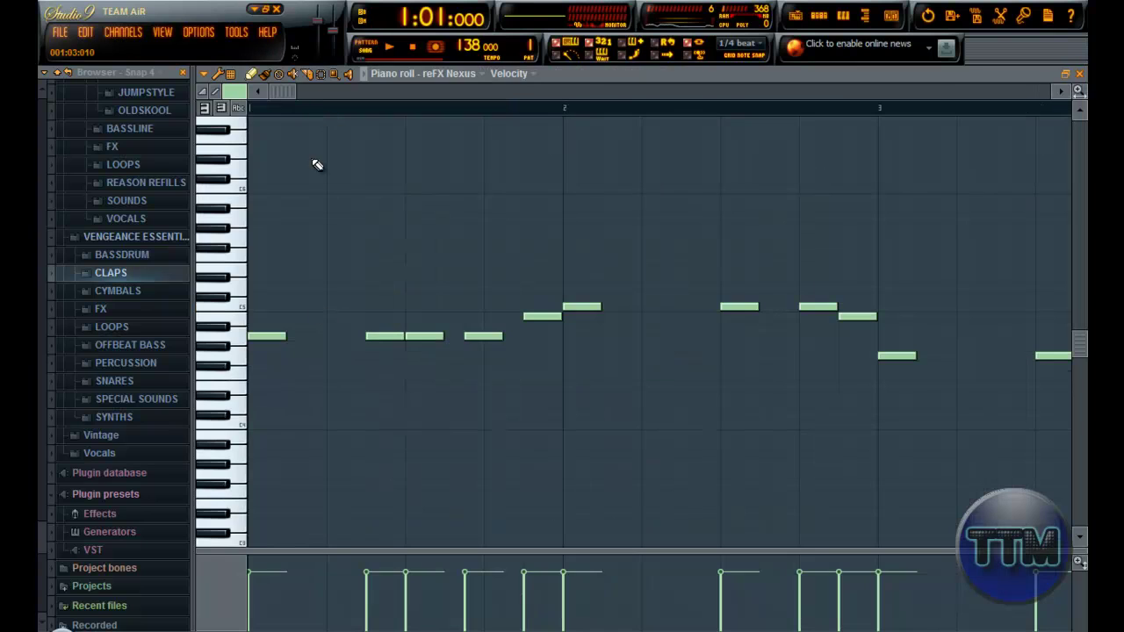
Step: Lengthen the gapped reFX Nexus notes in bars 1 to 4 so they reach the following notes
{"action": "right_click", "coordinate": [288, 338]}
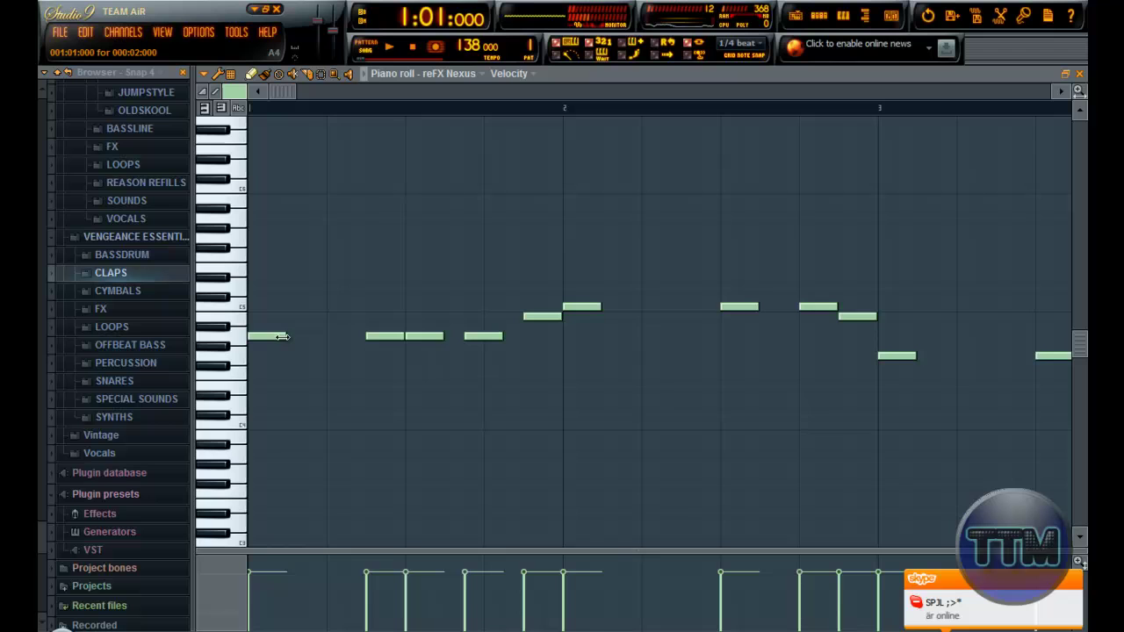
{"action": "left_click_drag", "start_coordinate": [352, 342], "coordinate": [365, 344]}
{"action": "key", "text": "space"}
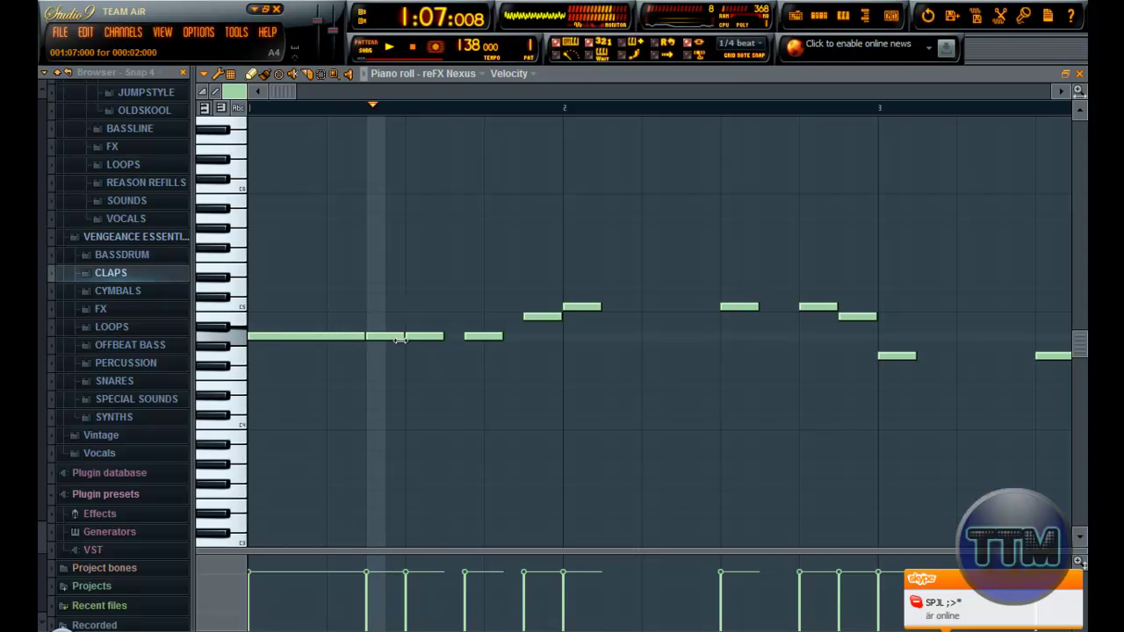
{"action": "key", "text": "space"}
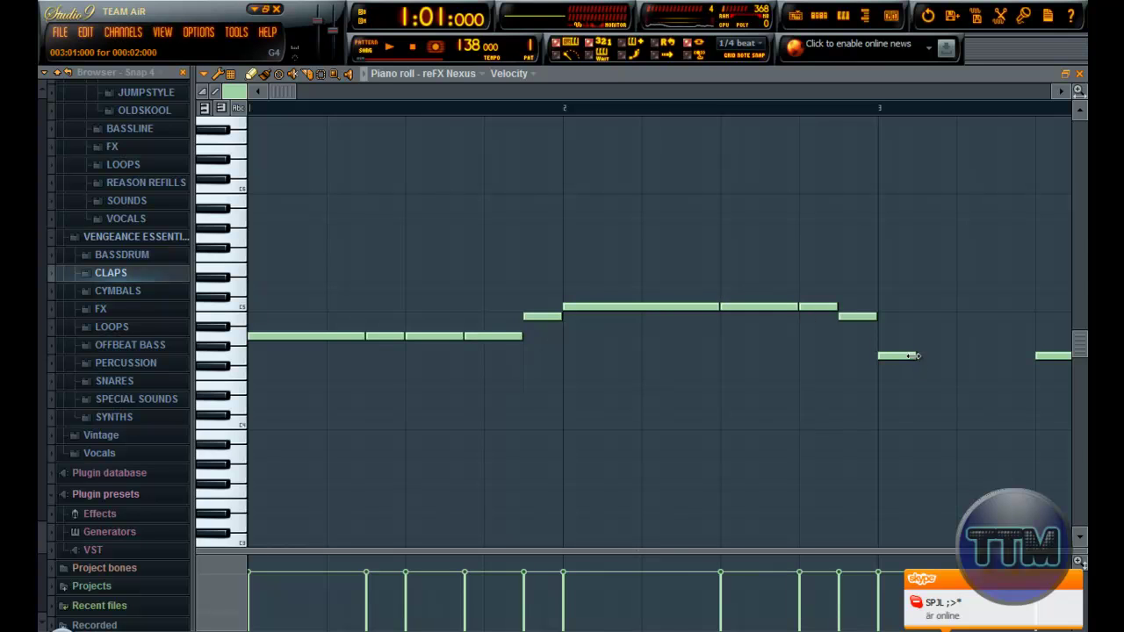
{"action": "left_click_drag", "start_coordinate": [913, 355], "coordinate": [996, 359]}
{"action": "left_click_drag", "start_coordinate": [289, 91], "coordinate": [463, 121]}
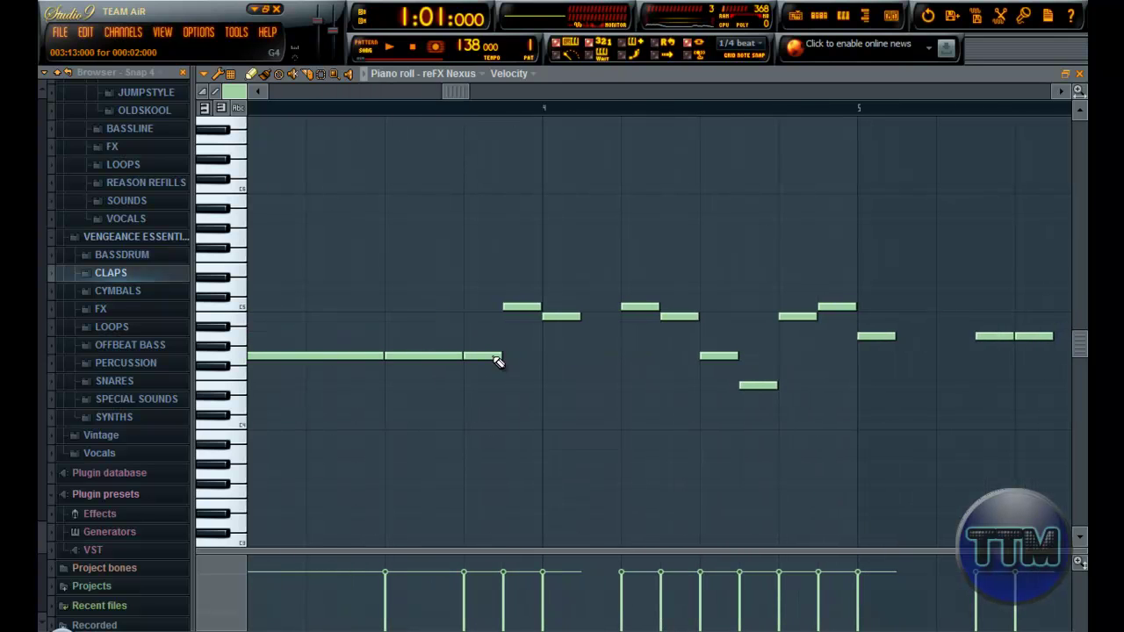
{"action": "left_click", "coordinate": [746, 366]}
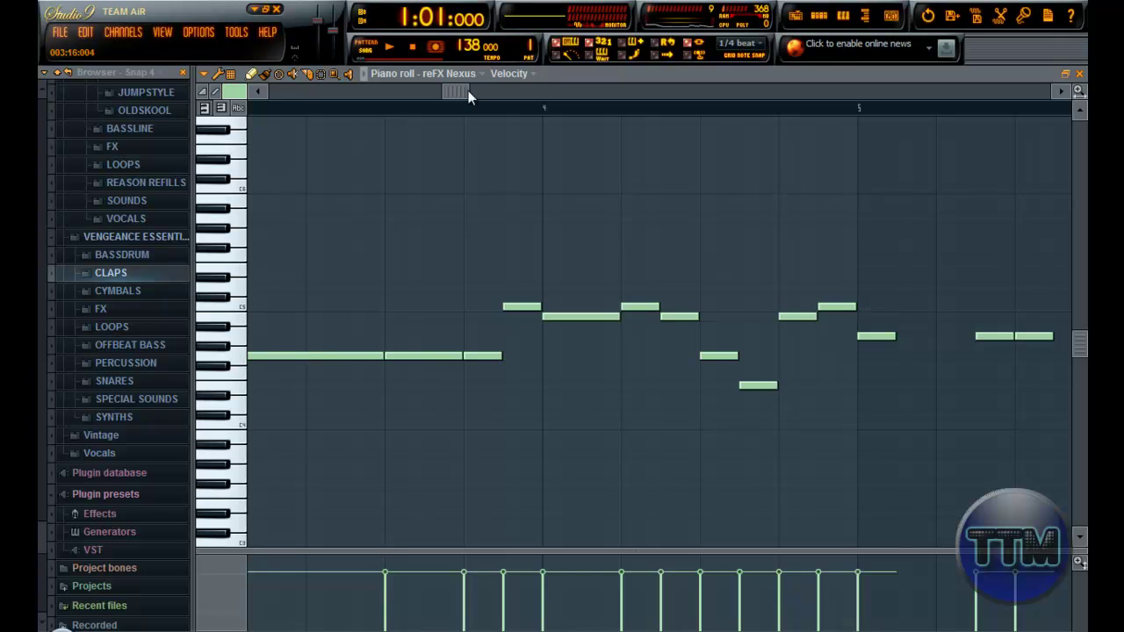
Step: Lengthen the gapped reFX Nexus notes in bars 5 to 8 so they reach the following notes
{"action": "left_click_drag", "start_coordinate": [468, 92], "coordinate": [611, 132]}
{"action": "double_click", "coordinate": [349, 336]}
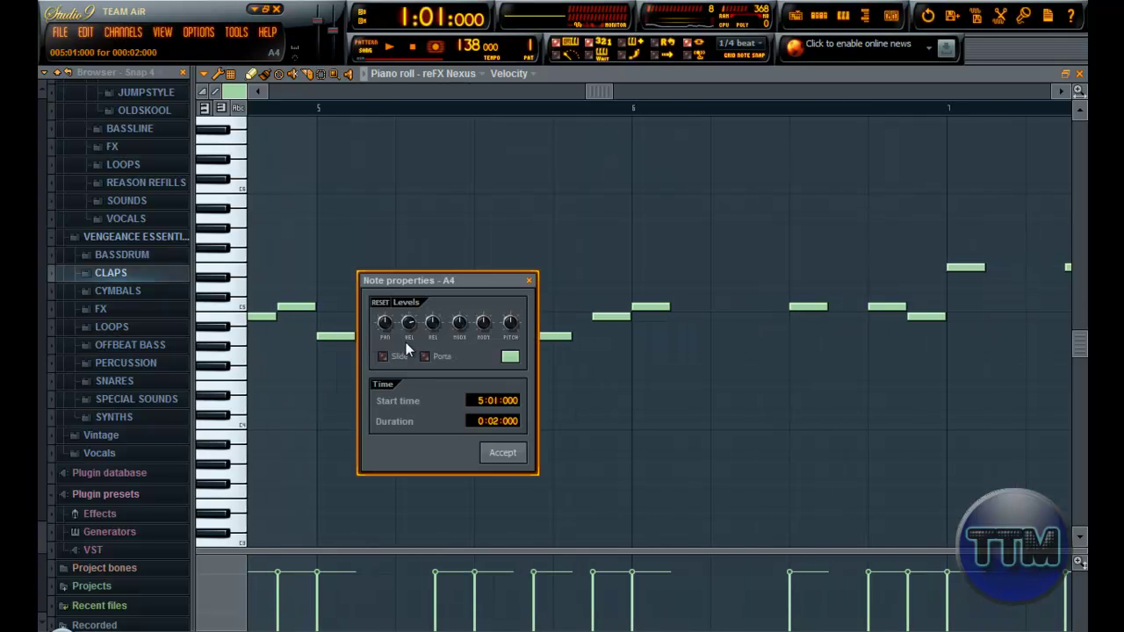
{"action": "left_click", "coordinate": [510, 451]}
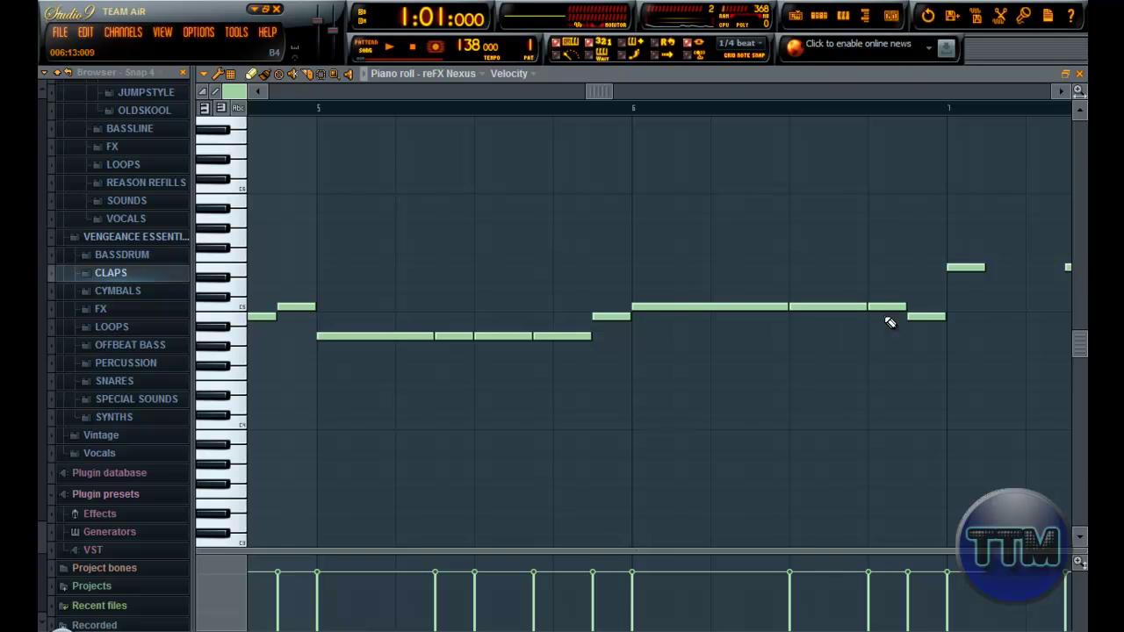
{"action": "left_click_drag", "start_coordinate": [596, 93], "coordinate": [714, 138]}
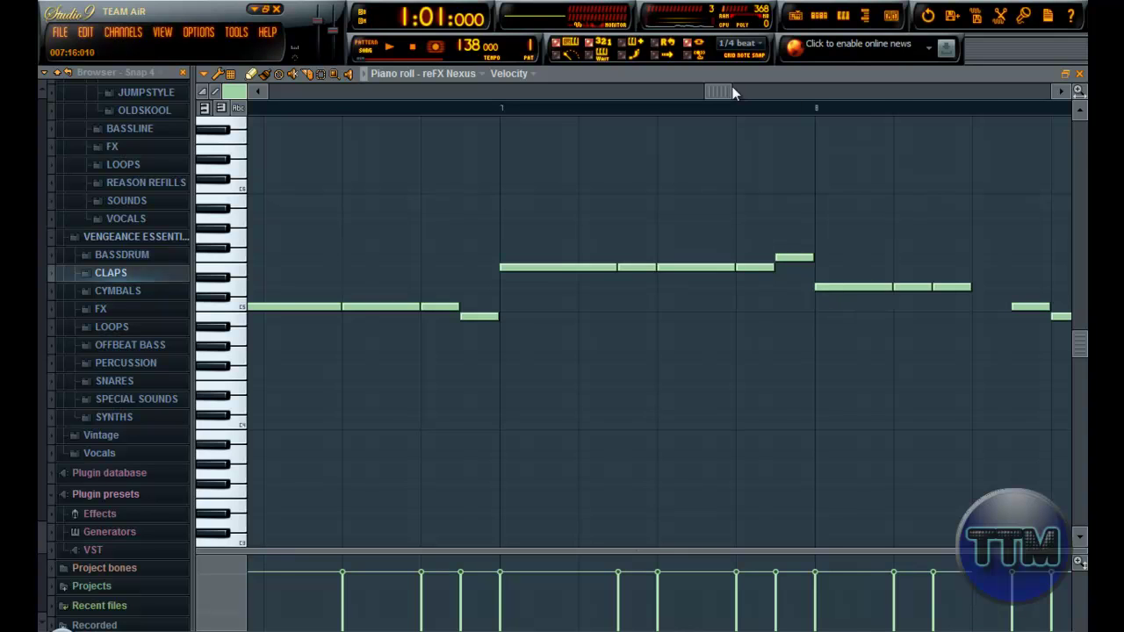
Step: Play Pattern 1 from the start, restore the piano roll to its smaller size and bring the playlist forward
{"action": "left_click_drag", "start_coordinate": [733, 92], "coordinate": [235, 97]}
{"action": "key", "text": "space"}
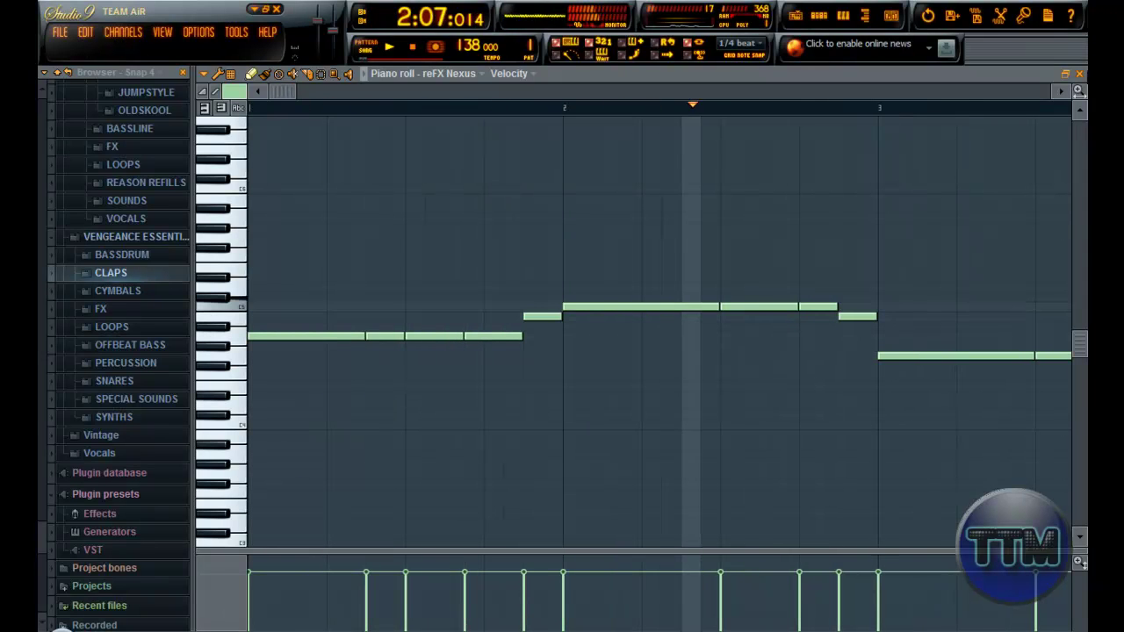
{"action": "left_click", "coordinate": [1065, 75]}
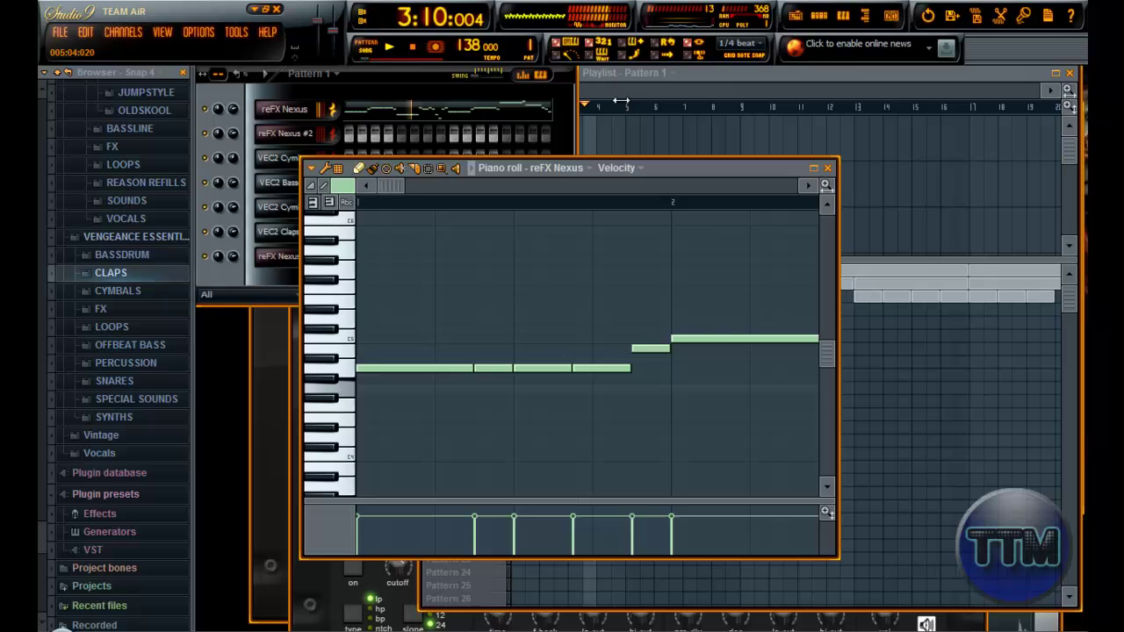
{"action": "left_click", "coordinate": [401, 70]}
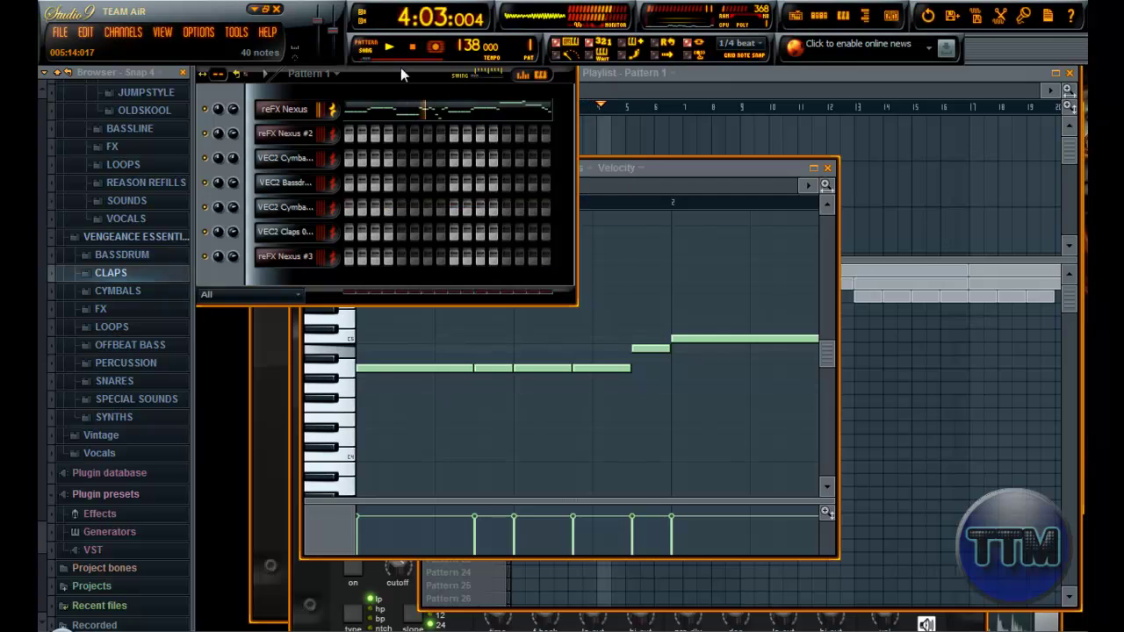
{"action": "left_click", "coordinate": [753, 80]}
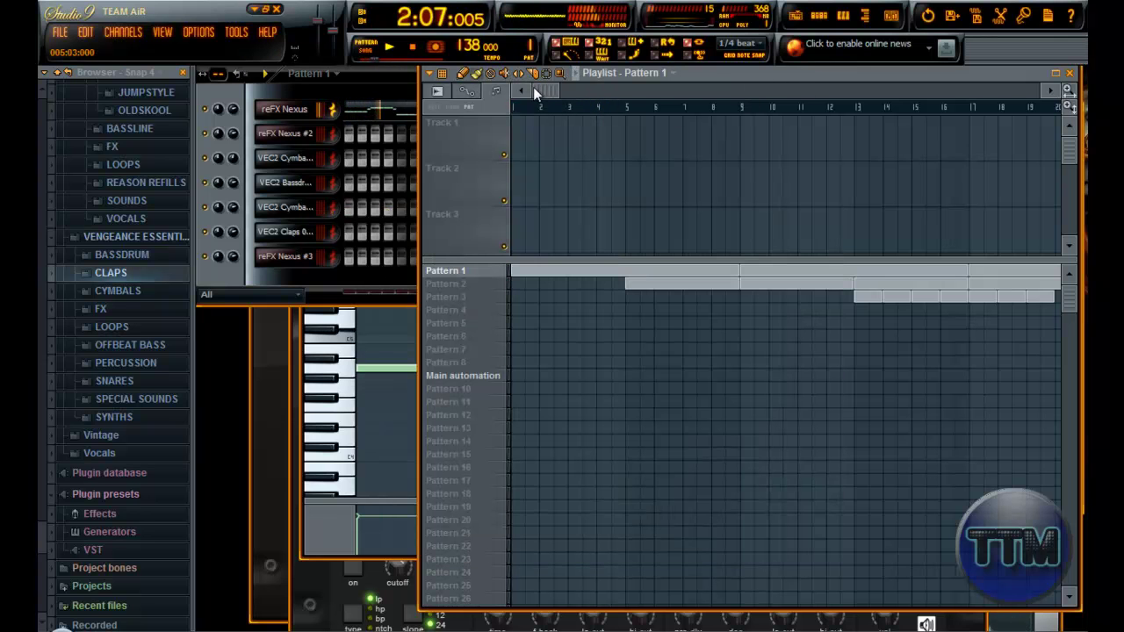
Step: Switch playback to the full song and adjust the volume of Pattern 2's reFX Nexus #2 channel while listening
{"action": "left_click", "coordinate": [376, 50]}
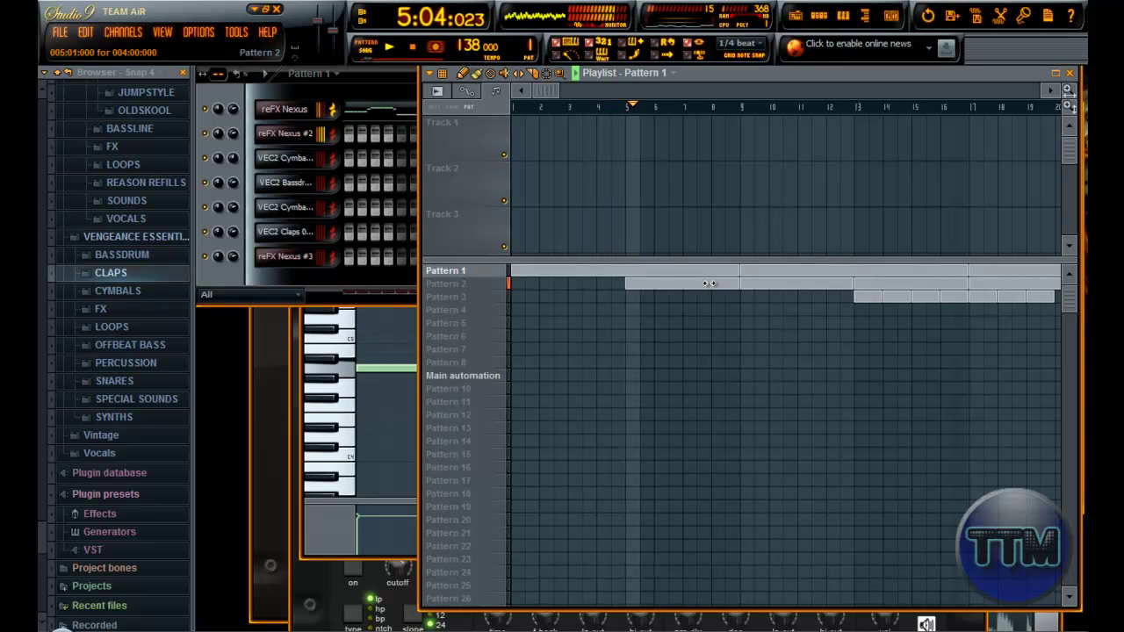
{"action": "left_click", "coordinate": [469, 285]}
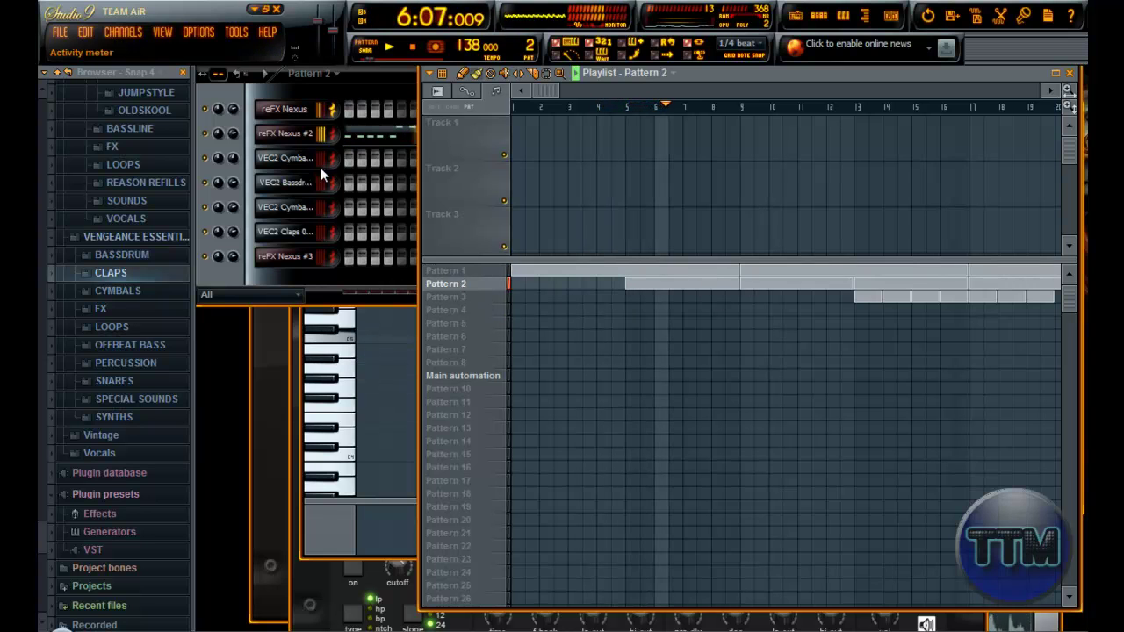
{"action": "left_click", "coordinate": [237, 129]}
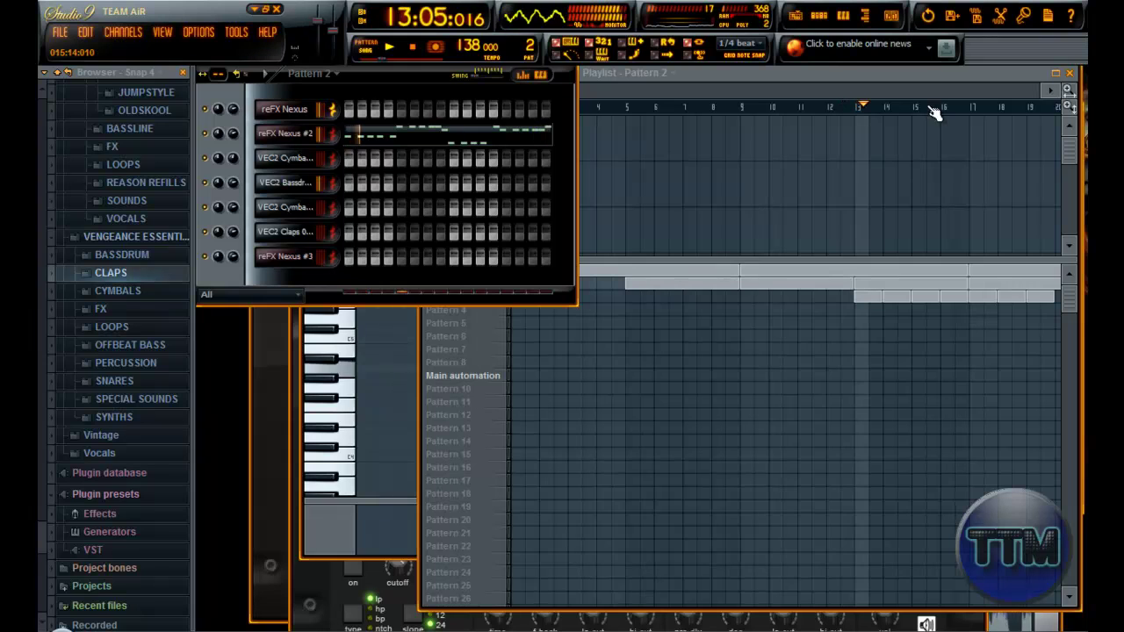
{"action": "left_click", "coordinate": [814, 76]}
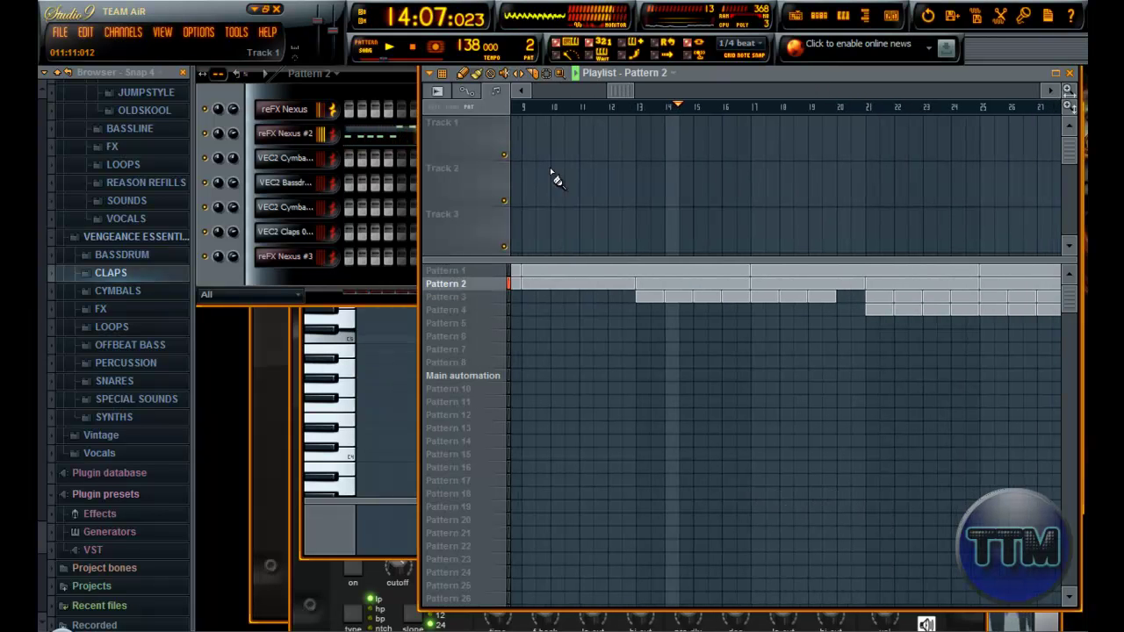
{"action": "left_click", "coordinate": [234, 132]}
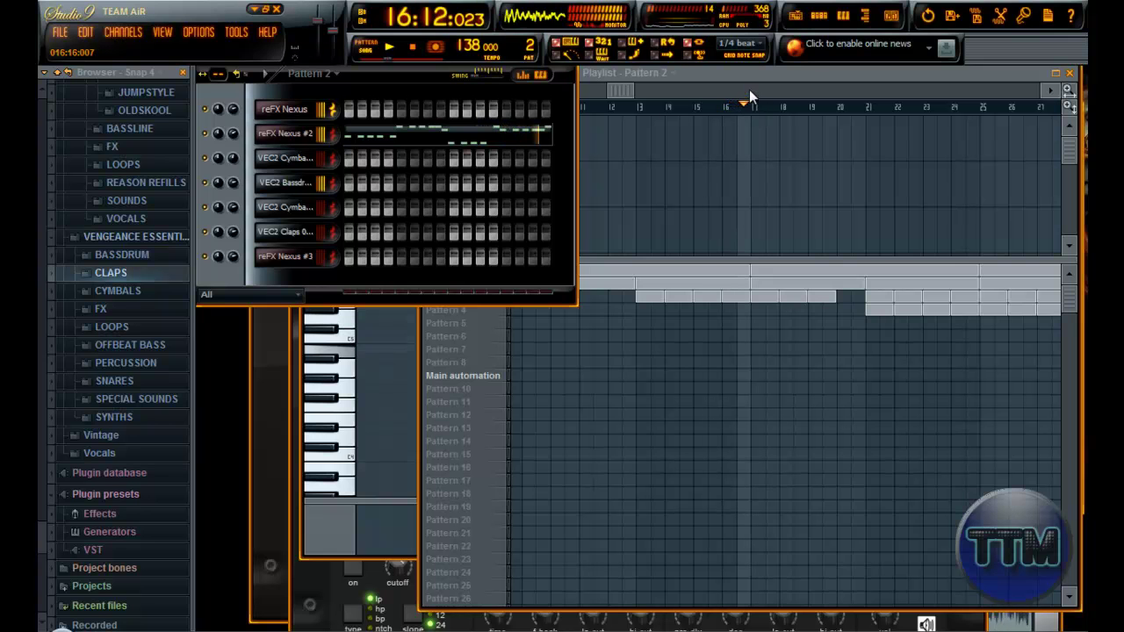
Step: Place consecutive Pattern 7 clips at bars 17, 21, 25, 29, 33 and 37 in the playlist
{"action": "left_click", "coordinate": [740, 402]}
{"action": "right_click", "coordinate": [741, 402]}
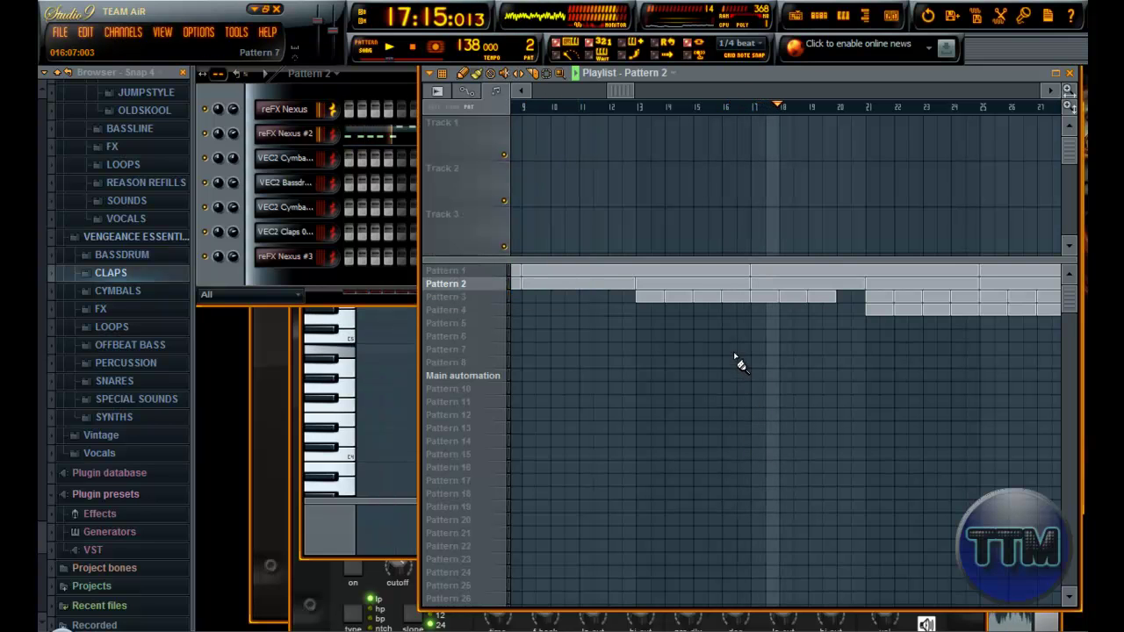
{"action": "left_click", "coordinate": [740, 351]}
{"action": "left_click_drag", "start_coordinate": [754, 350], "coordinate": [768, 349]}
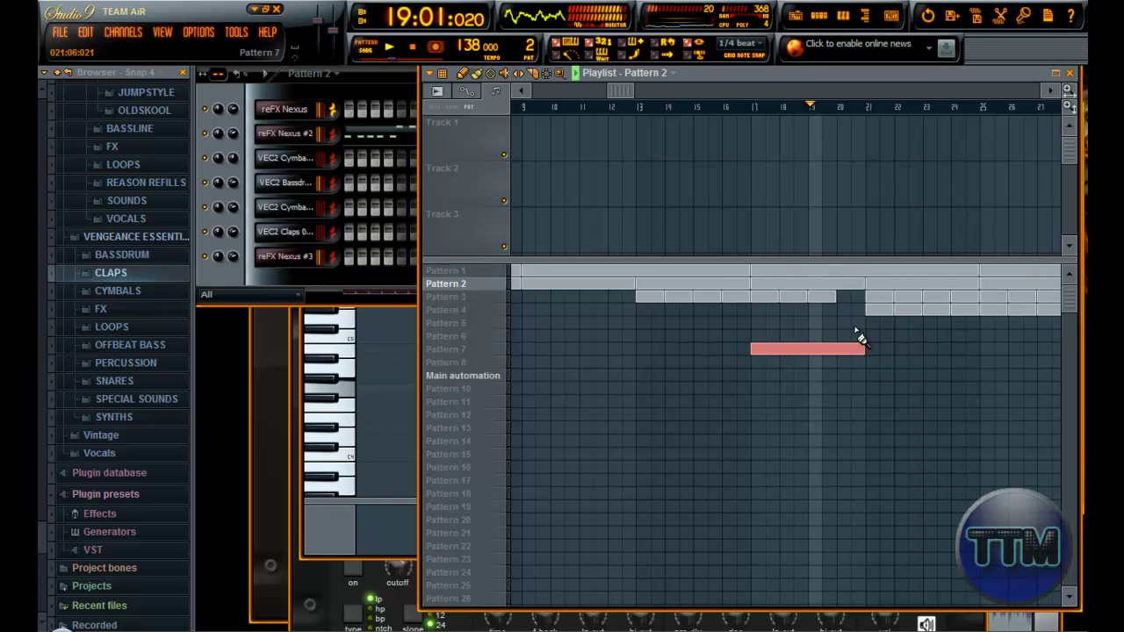
{"action": "left_click_drag", "start_coordinate": [626, 95], "coordinate": [697, 106]}
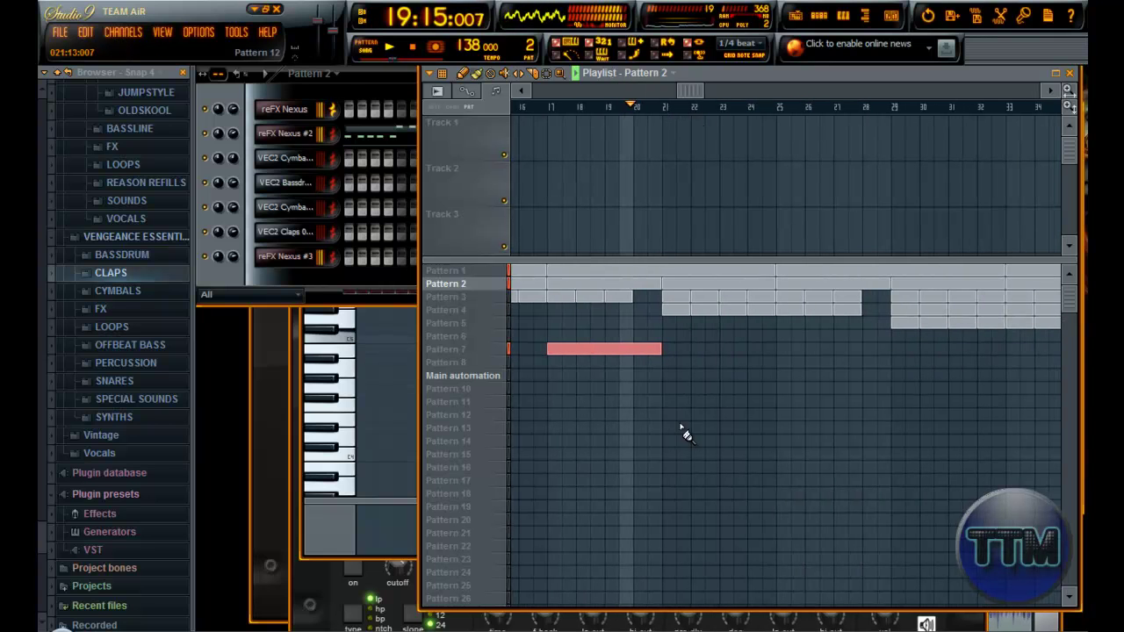
{"action": "left_click", "coordinate": [670, 350]}
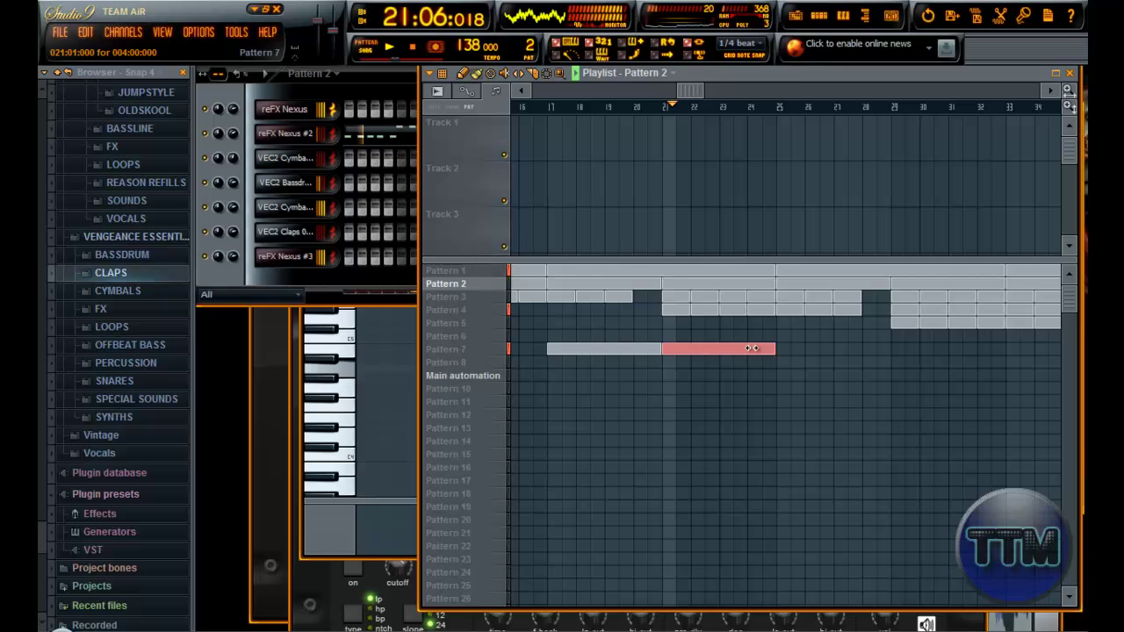
{"action": "left_click", "coordinate": [779, 350]}
{"action": "mouse_move", "coordinate": [690, 92]}
{"action": "left_mouse_down"}
{"action": "mouse_move", "coordinate": [842, 117]}
{"action": "mouse_move", "coordinate": [701, 97]}
{"action": "mouse_move", "coordinate": [763, 98]}
{"action": "left_mouse_up"}
{"action": "left_click", "coordinate": [779, 350]}
{"action": "left_click", "coordinate": [888, 350]}
{"action": "left_click", "coordinate": [691, 351]}
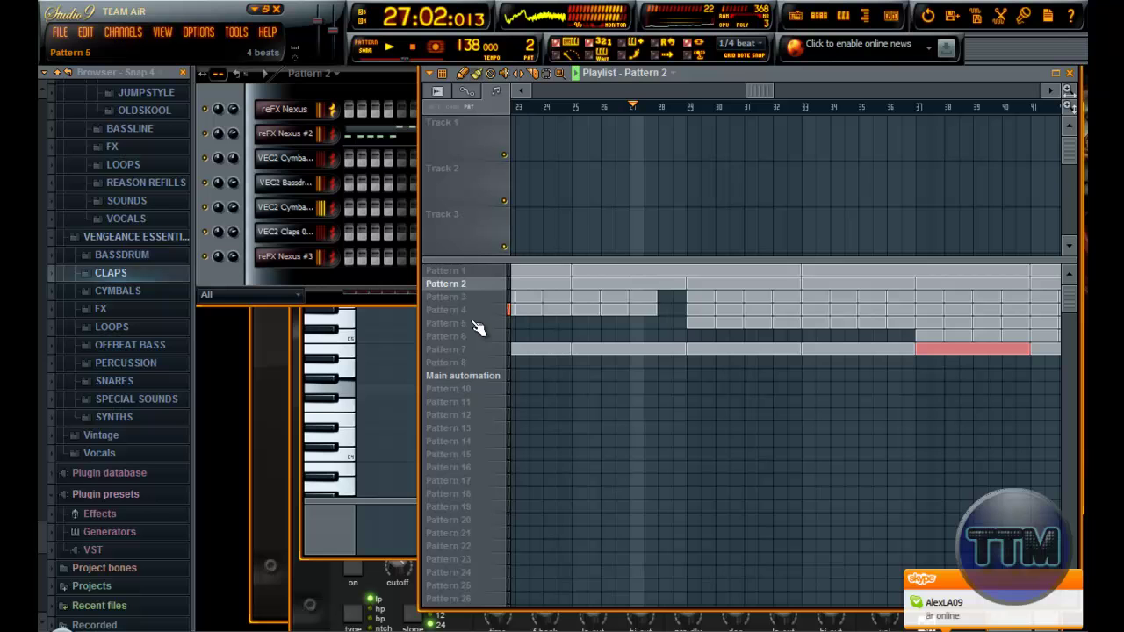
Step: Select Pattern 7 and adjust the volume of its reFX Nexus #3 channel
{"action": "left_click", "coordinate": [475, 351]}
{"action": "left_click", "coordinate": [233, 256]}
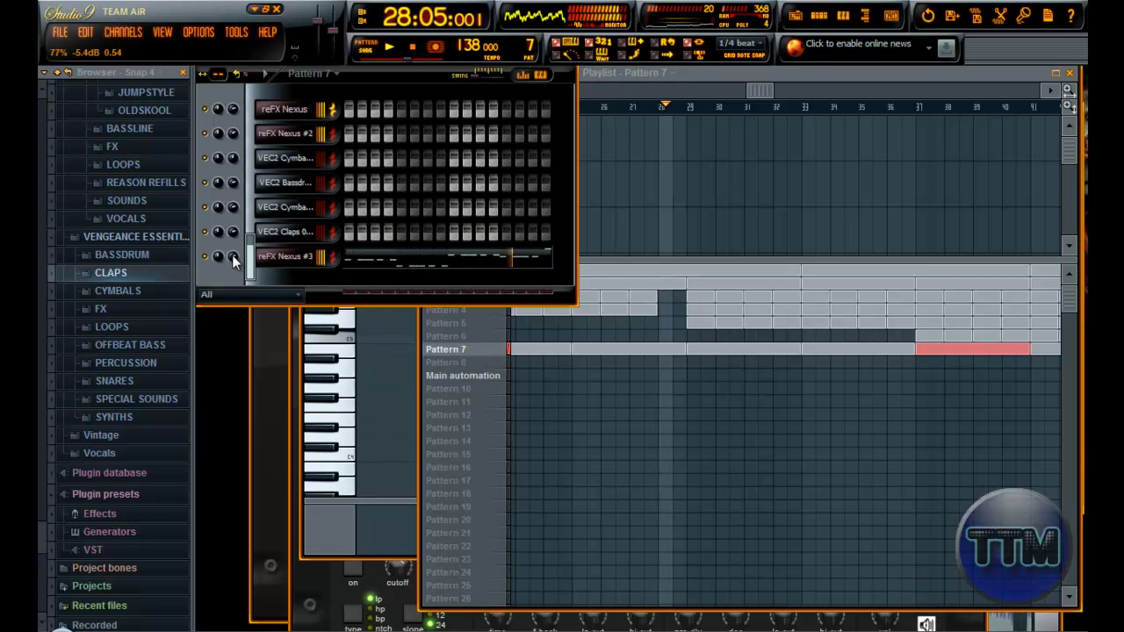
Step: Select Pattern 5 in the playlist and adjust the volume of its VEC2 cymbal channel
{"action": "left_click", "coordinate": [756, 91]}
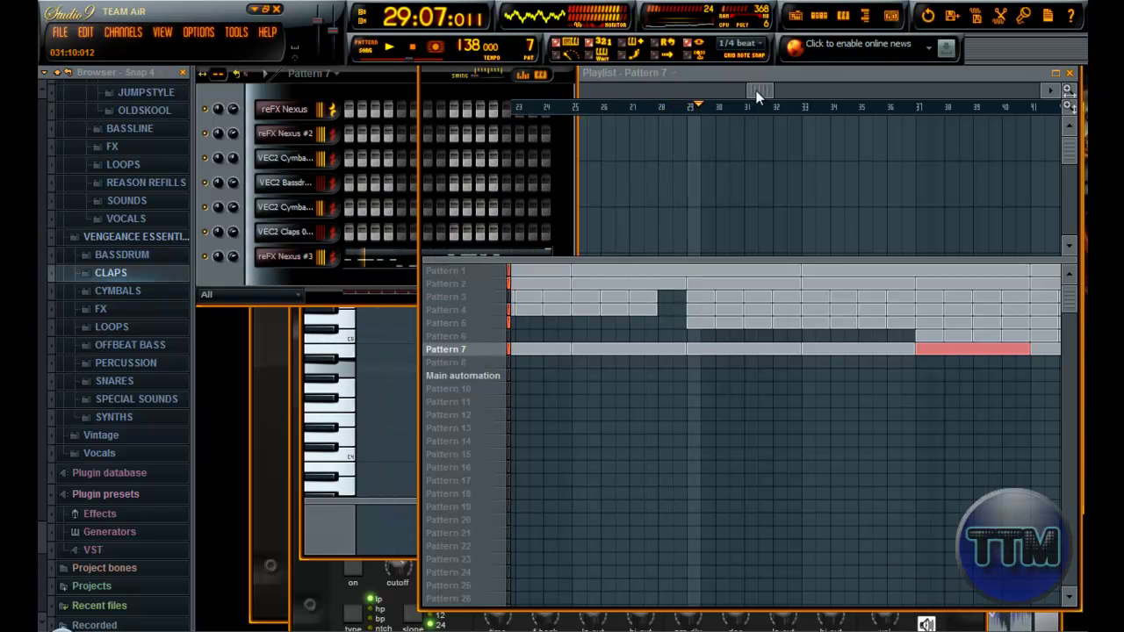
{"action": "left_click", "coordinate": [466, 323]}
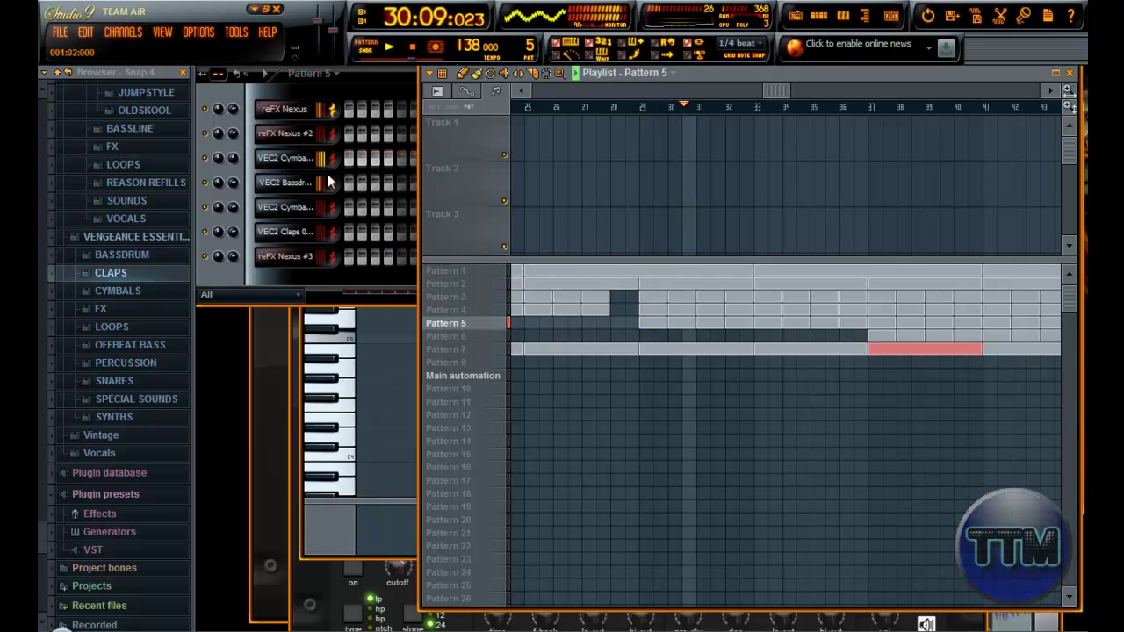
{"action": "left_click", "coordinate": [233, 172]}
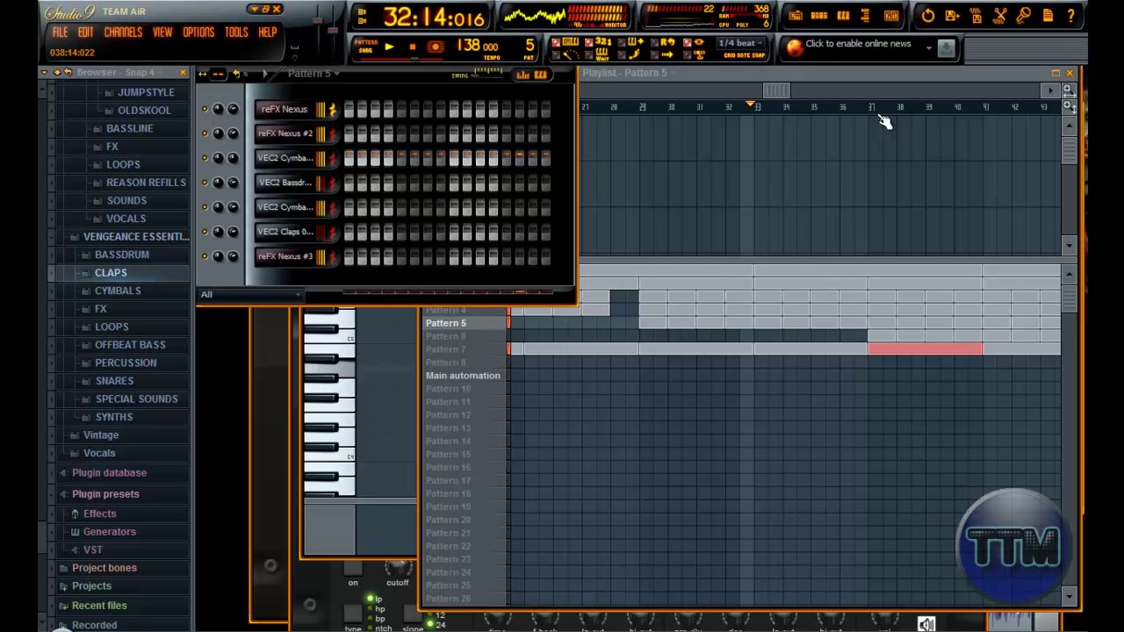
Step: Select Pattern 6 in the playlist and adjust the volume of its VEC2 Claps channel
{"action": "left_click_drag", "start_coordinate": [777, 93], "coordinate": [824, 98]}
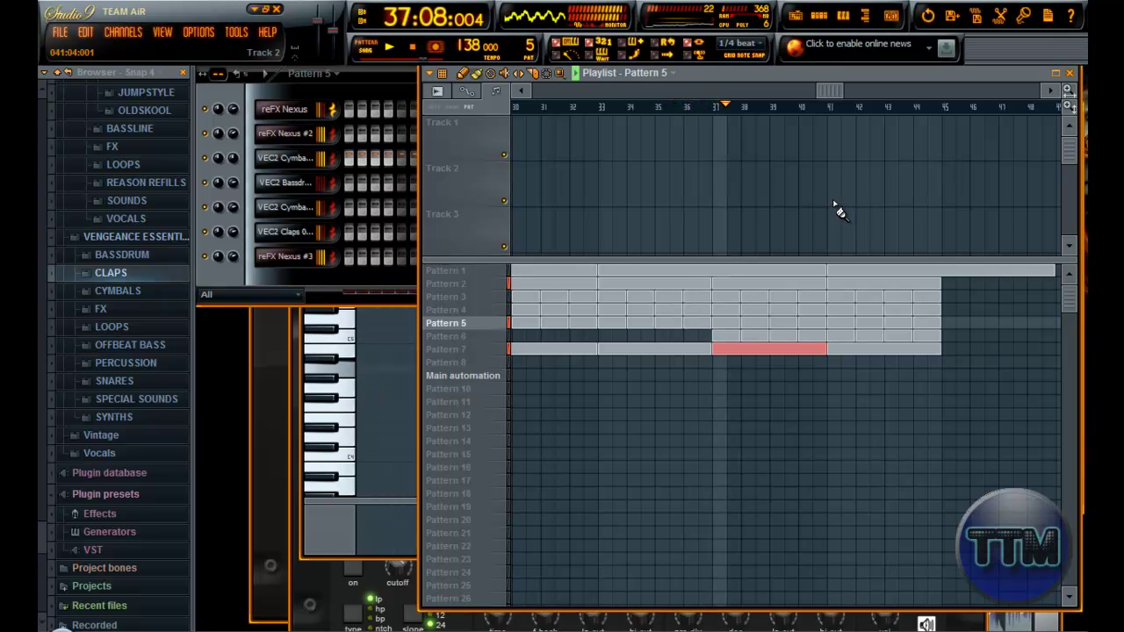
{"action": "left_click", "coordinate": [439, 337]}
{"action": "left_click", "coordinate": [237, 230]}
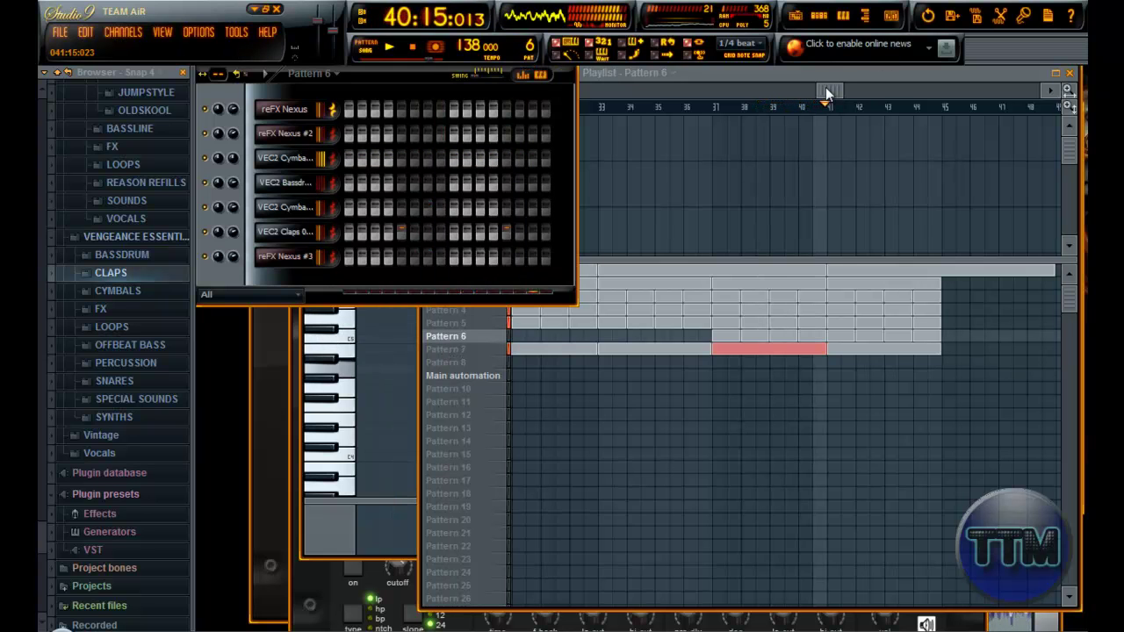
Step: Extend the arrangement with Pattern 7 clips at bars 45 and 49, Pattern 6 clips across bars 45 to 52 and a Pattern 1 clip at bar 49
{"action": "left_click_drag", "start_coordinate": [826, 92], "coordinate": [896, 93]}
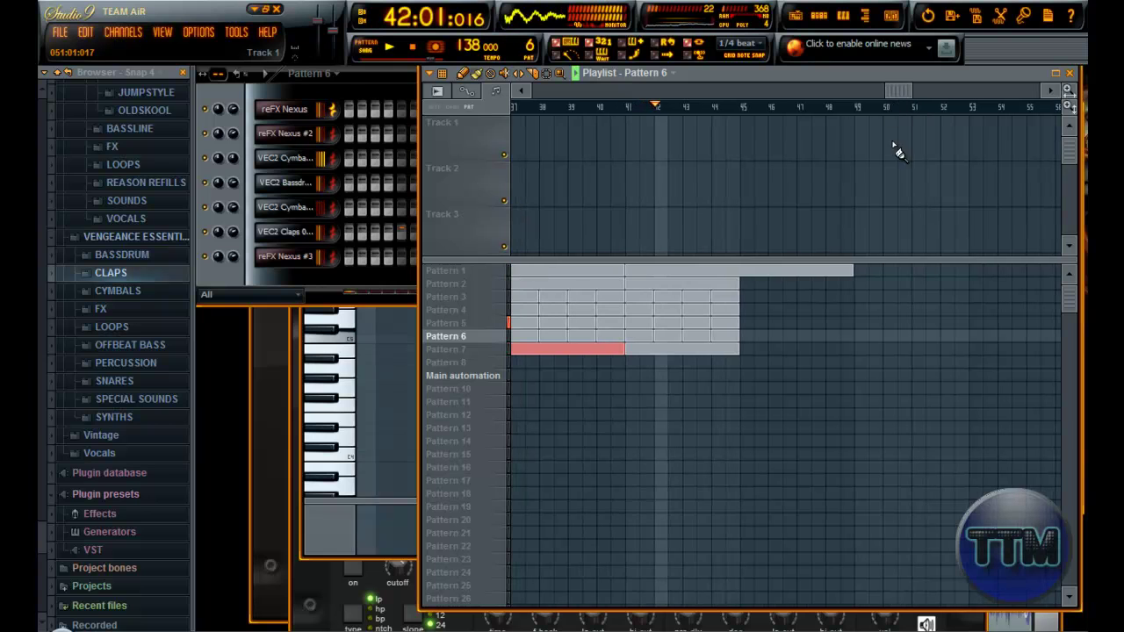
{"action": "left_click", "coordinate": [748, 350]}
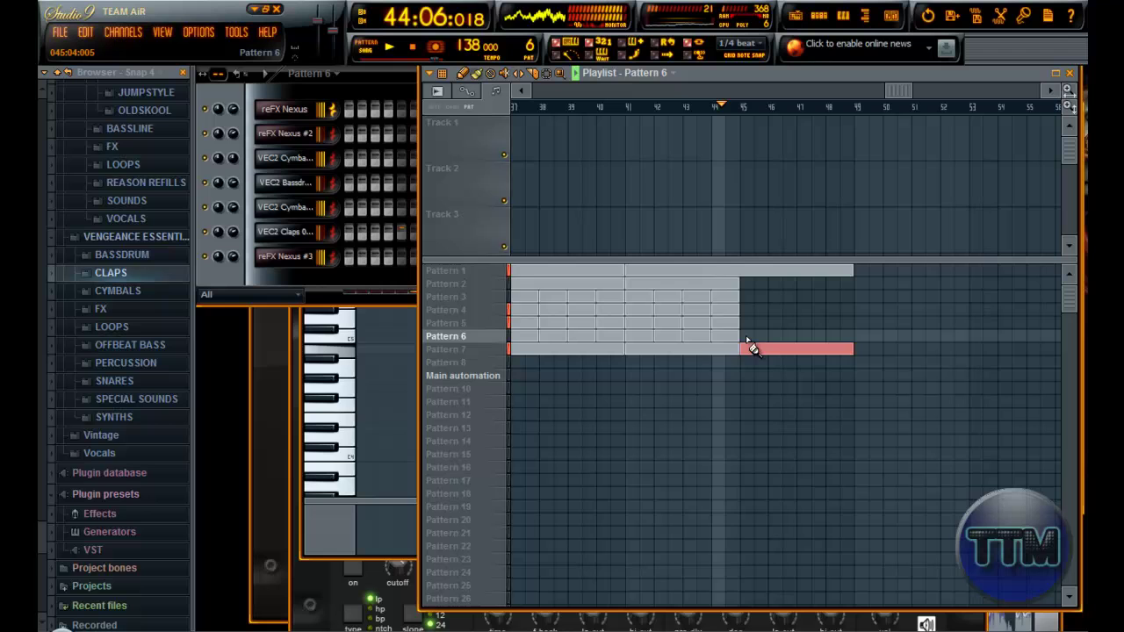
{"action": "left_click", "coordinate": [763, 335]}
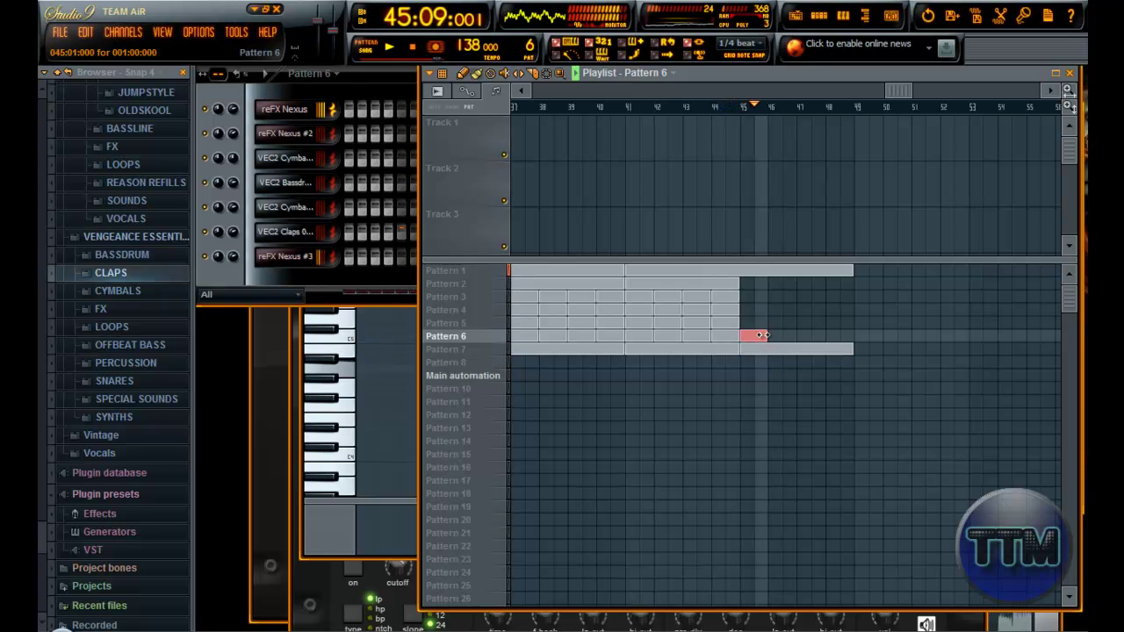
{"action": "mouse_move", "coordinate": [775, 340]}
{"action": "left_mouse_down"}
{"action": "mouse_move", "coordinate": [848, 337]}
{"action": "mouse_move", "coordinate": [858, 353]}
{"action": "mouse_move", "coordinate": [861, 338]}
{"action": "mouse_move", "coordinate": [959, 339]}
{"action": "left_mouse_up"}
{"action": "left_click", "coordinate": [857, 350]}
{"action": "left_click", "coordinate": [868, 271]}
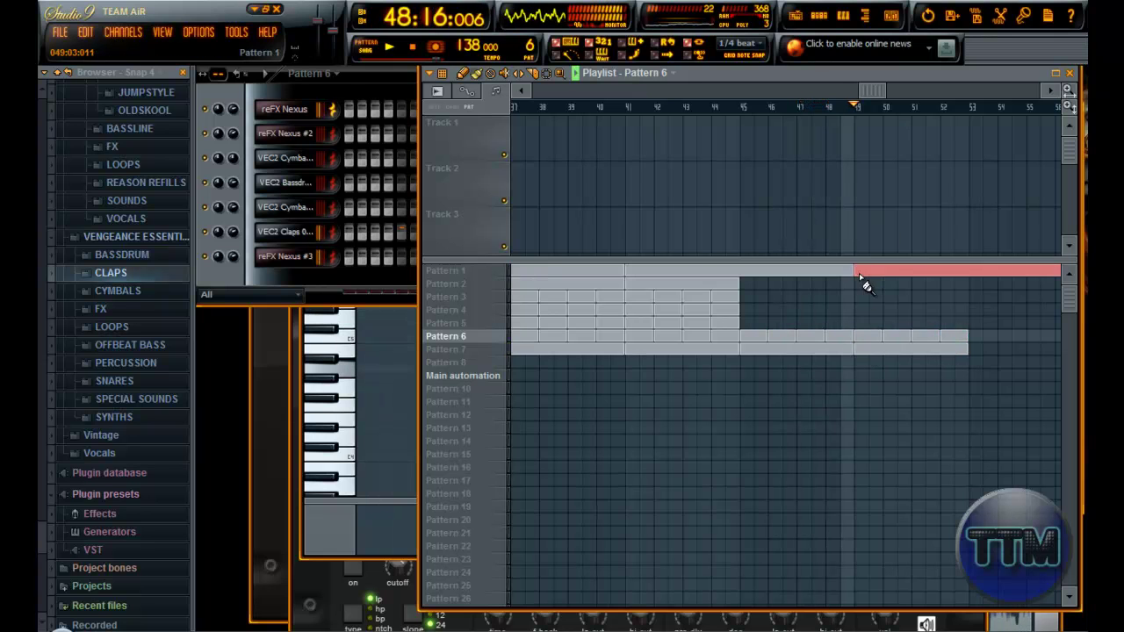
Step: Remove the Pattern 6 clip at bar 52, stop playback and place the Pattern 7 clip at bar 49 again
{"action": "left_click_drag", "start_coordinate": [848, 91], "coordinate": [912, 90]}
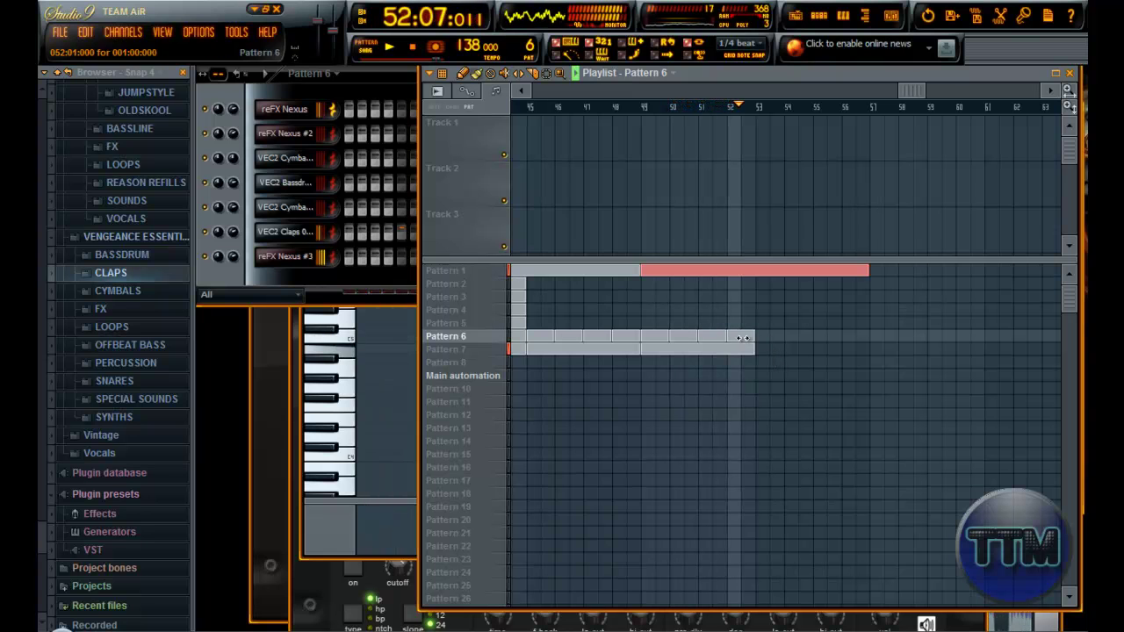
{"action": "right_click", "coordinate": [744, 336]}
{"action": "right_click", "coordinate": [743, 348]}
{"action": "key", "text": "space"}
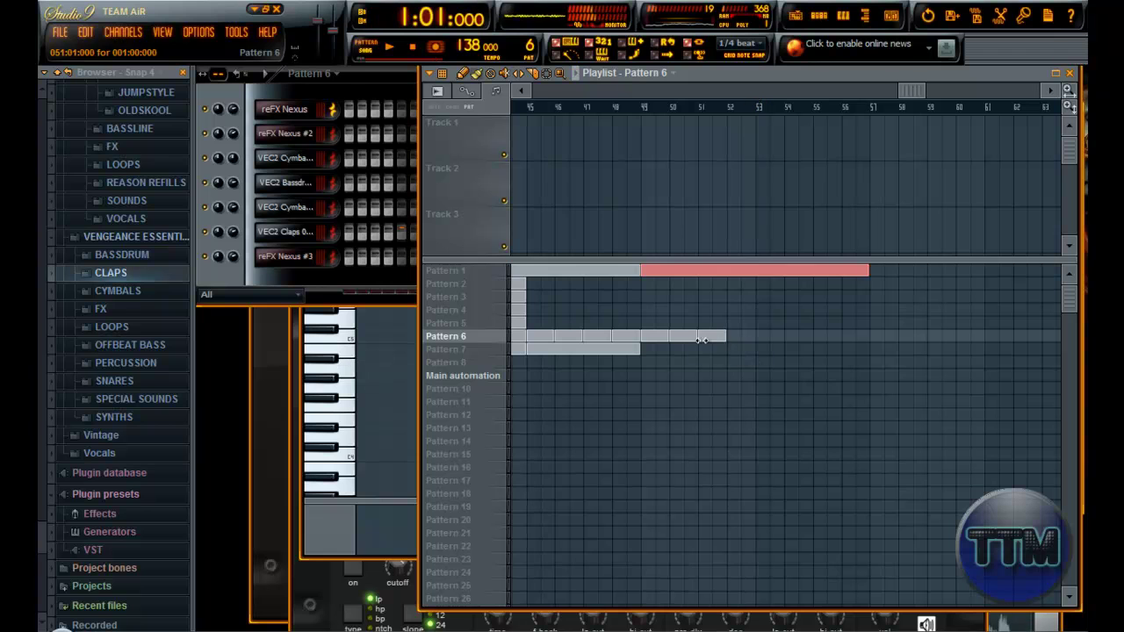
{"action": "left_click", "coordinate": [643, 350]}
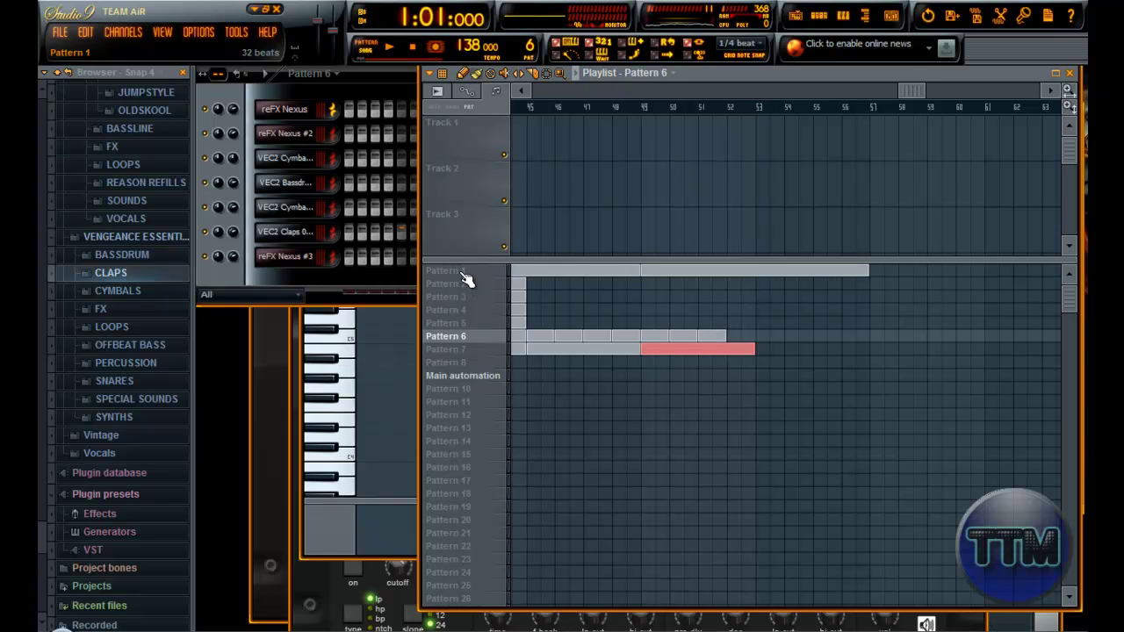
Step: Open Pattern 1's reFX Nexus notes in the piano roll and copy the whole melody
{"action": "left_click", "coordinate": [462, 272]}
{"action": "left_click", "coordinate": [375, 115]}
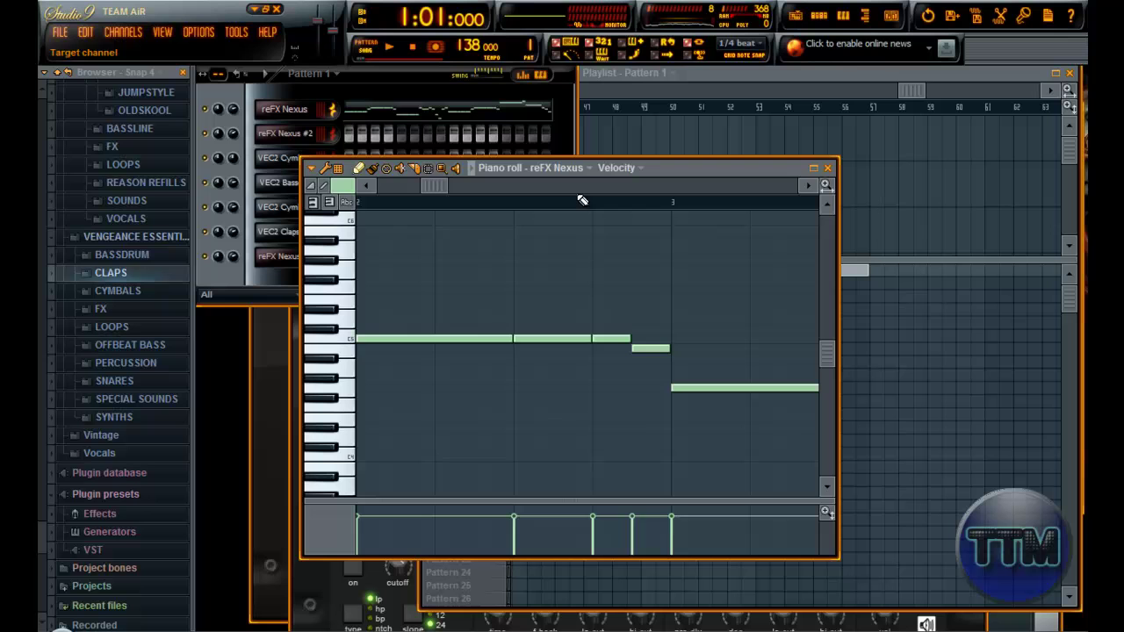
{"action": "left_click", "coordinate": [800, 74]}
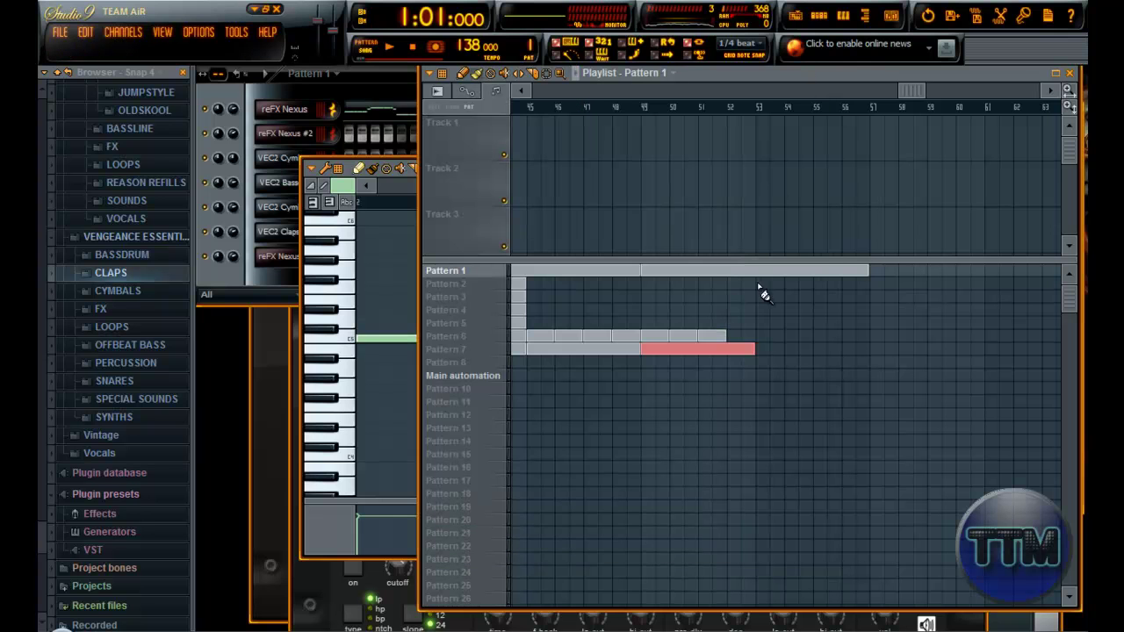
{"action": "left_click", "coordinate": [321, 515]}
{"action": "scroll", "coordinate": [554, 364], "scroll_direction": "down", "scroll_amount": 6}
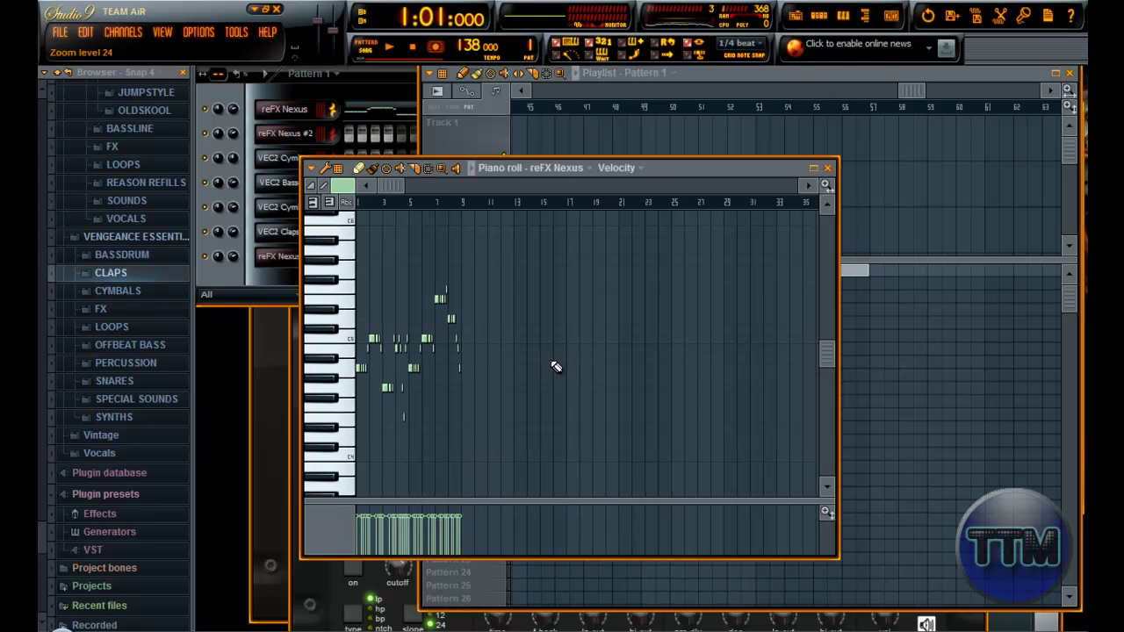
{"action": "scroll", "coordinate": [554, 365], "scroll_direction": "down", "scroll_amount": 2}
{"action": "left_click_drag", "start_coordinate": [537, 411], "coordinate": [115, 185]}
{"action": "scroll", "coordinate": [600, 232], "scroll_direction": "up", "scroll_amount": 1}
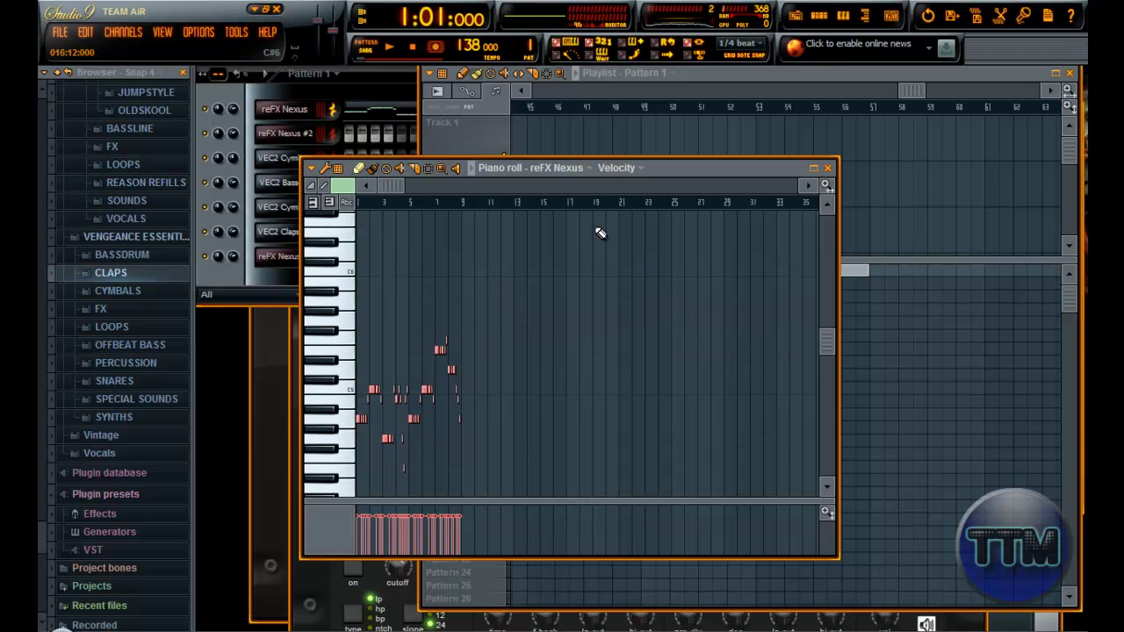
Step: Paste the copied melody into the reFX Nexus piano roll of Pattern 8
{"action": "left_click", "coordinate": [704, 80]}
{"action": "left_click", "coordinate": [456, 363]}
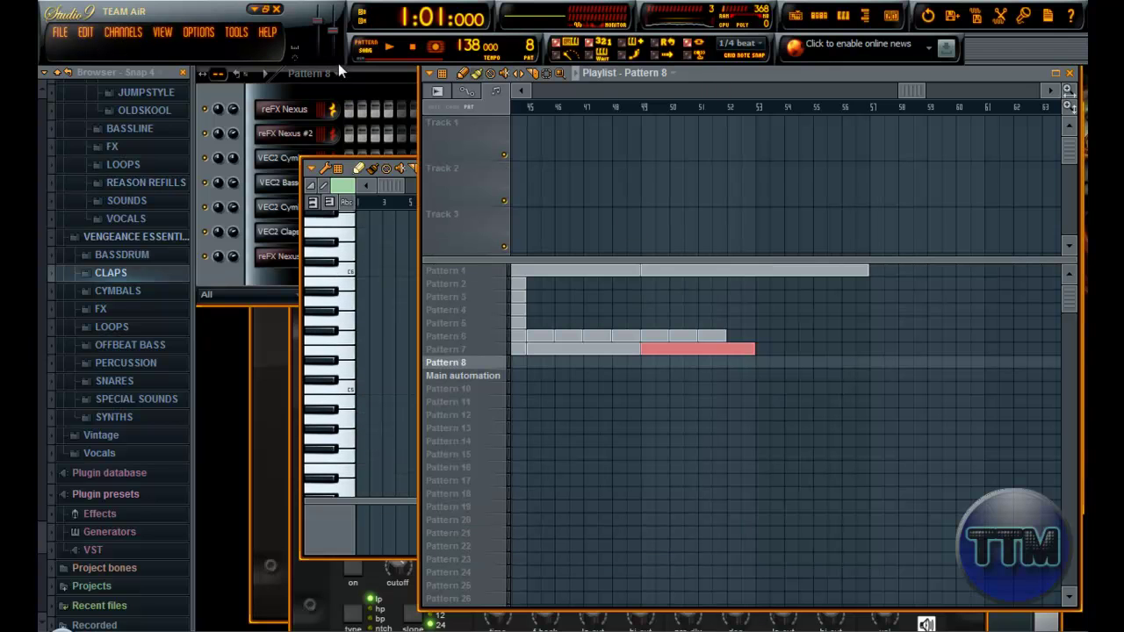
{"action": "left_click", "coordinate": [334, 549]}
{"action": "key", "text": "ctrl+v"}
Step: Replace the Pattern 1 clip at bar 49 of the playlist with a Pattern 8 clip
{"action": "left_click", "coordinate": [841, 70]}
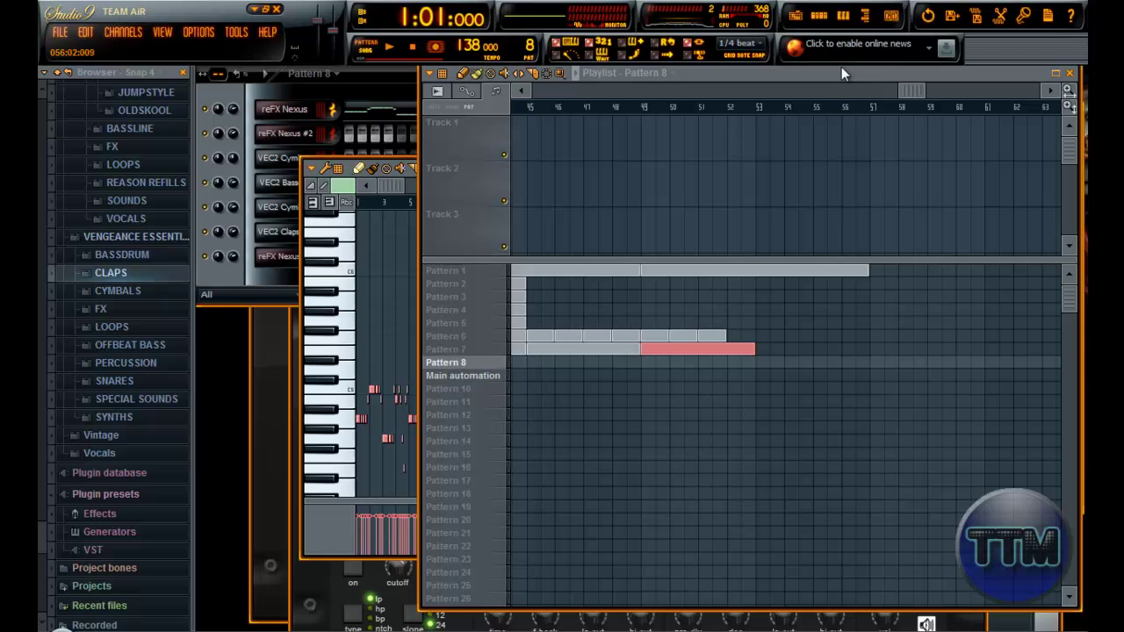
{"action": "left_click_drag", "start_coordinate": [908, 92], "coordinate": [894, 92]}
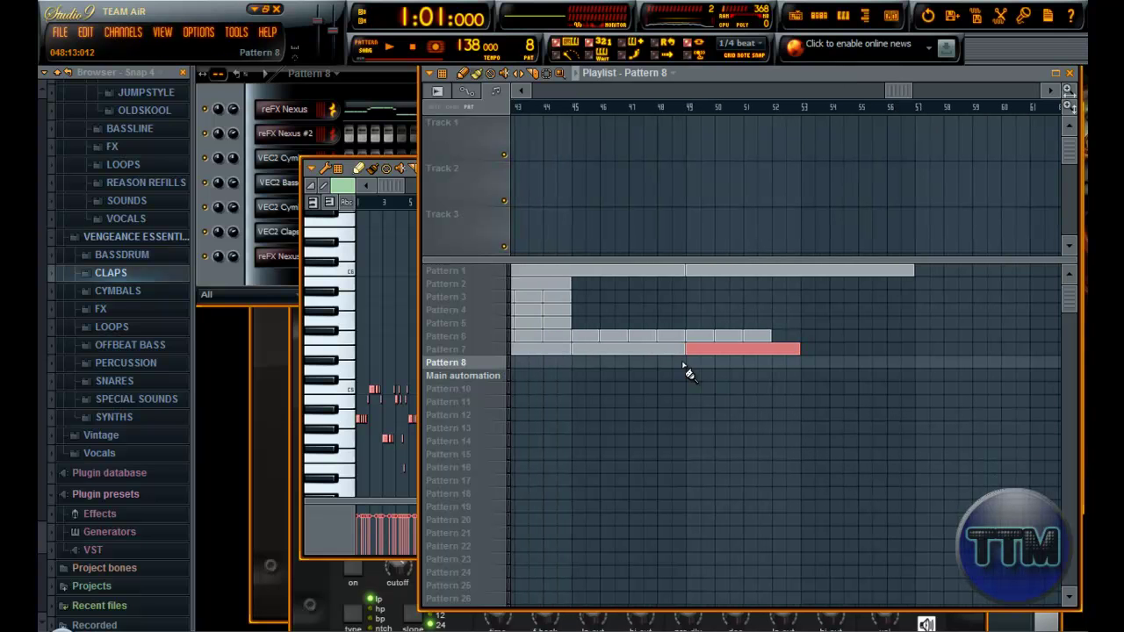
{"action": "left_click", "coordinate": [685, 363]}
{"action": "right_click", "coordinate": [901, 272]}
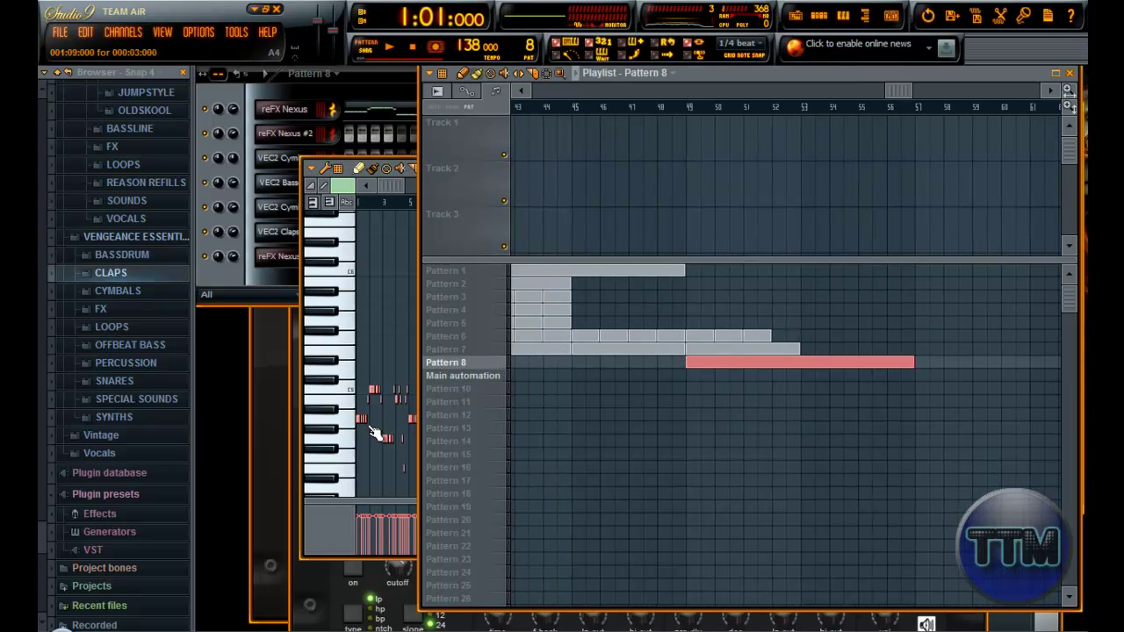
Step: Maximize the piano roll and play back Pattern 8's melody through its first four bars
{"action": "left_click", "coordinate": [348, 533]}
{"action": "left_click", "coordinate": [815, 168]}
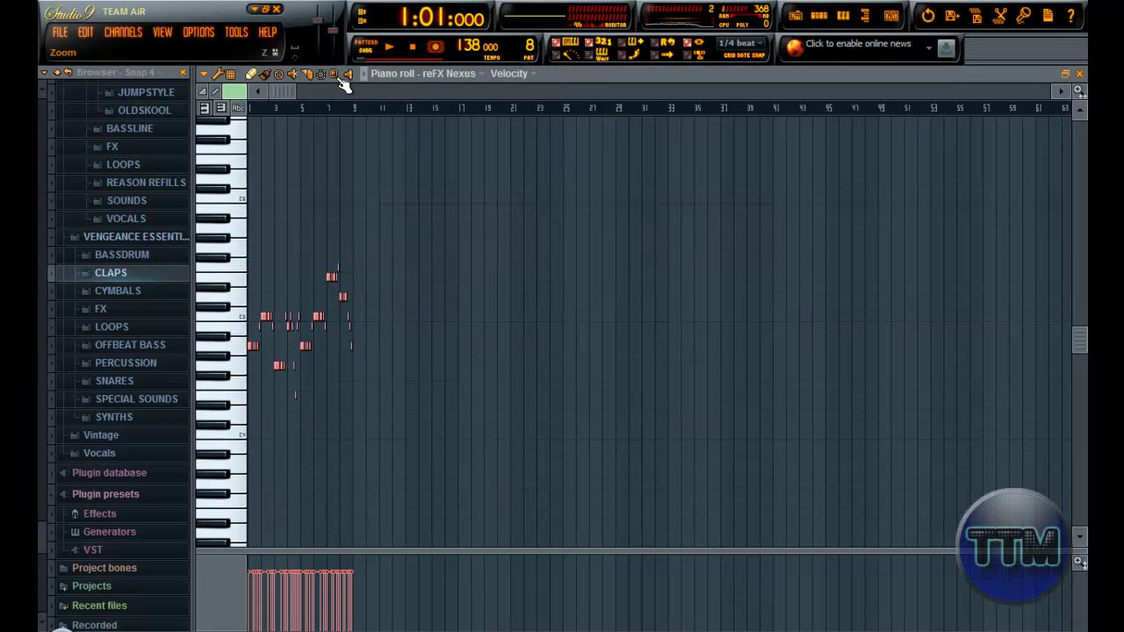
{"action": "scroll", "coordinate": [334, 332], "scroll_direction": "up", "scroll_amount": 1}
{"action": "scroll", "coordinate": [446, 92], "scroll_direction": "up", "scroll_amount": 4}
{"action": "left_click_drag", "start_coordinate": [487, 95], "coordinate": [242, 98]}
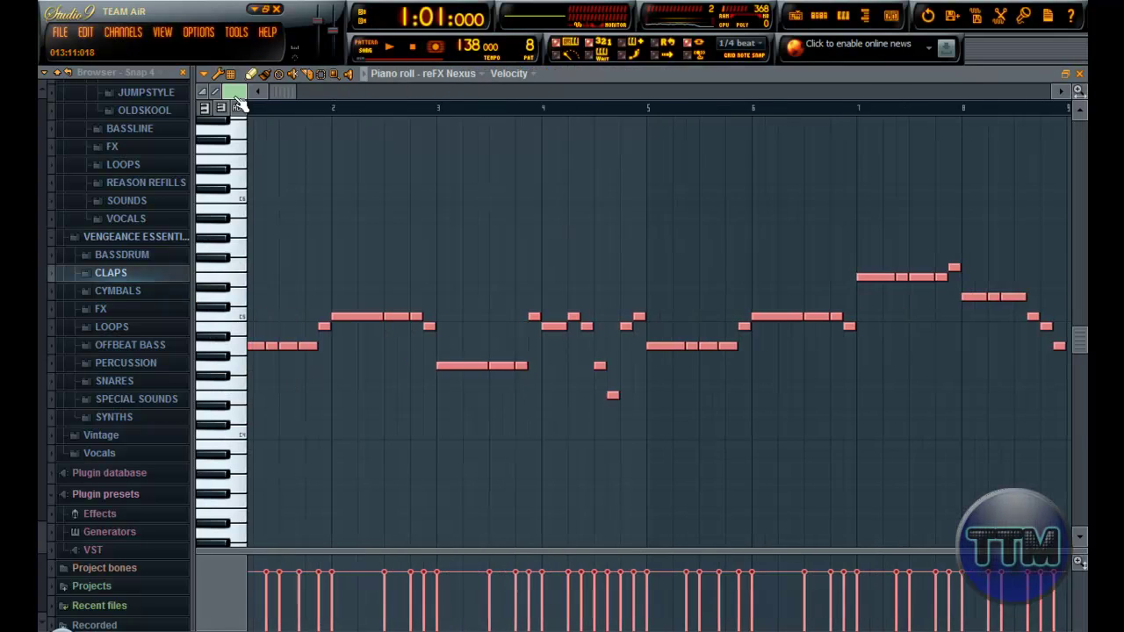
{"action": "key", "text": "space"}
{"action": "left_click", "coordinate": [389, 46]}
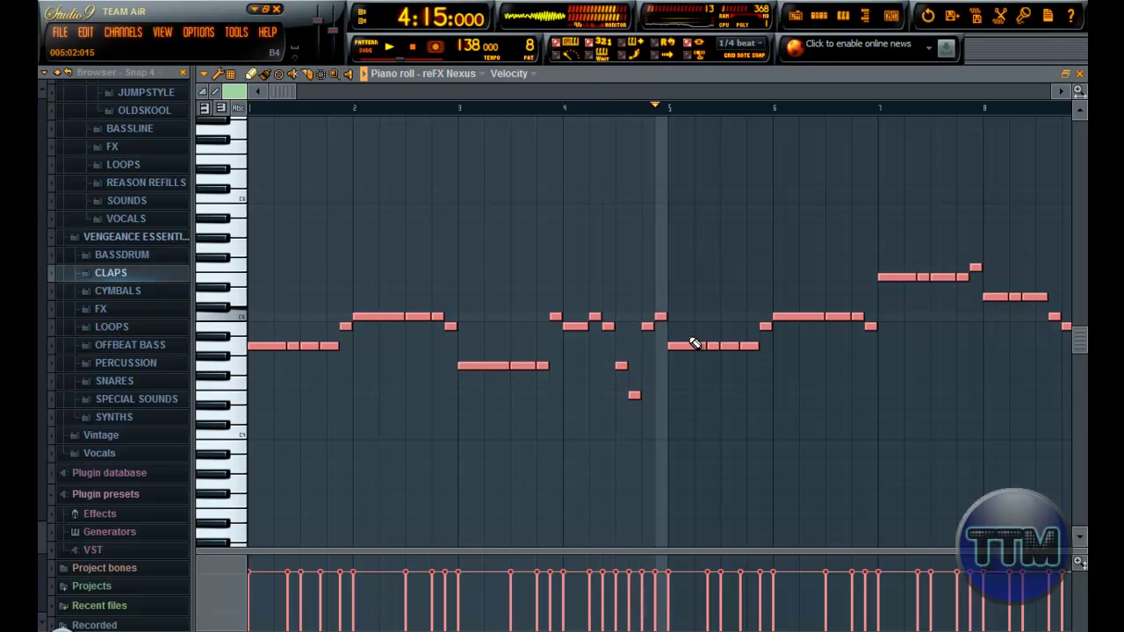
{"action": "key", "text": "space"}
Step: Delete every note of Pattern 8's melody after the first note of bar 5 and restore the piano roll's window size
{"action": "right_click", "coordinate": [765, 326]}
{"action": "right_click", "coordinate": [798, 316]}
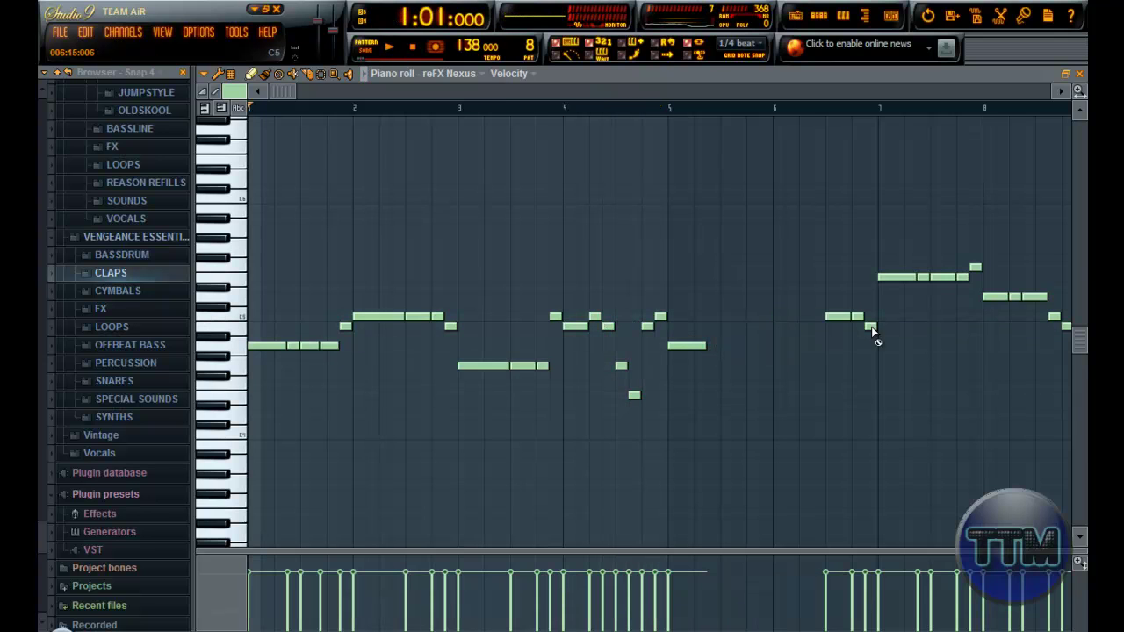
{"action": "scroll", "coordinate": [859, 326], "scroll_direction": "down", "scroll_amount": 3}
{"action": "left_click_drag", "start_coordinate": [752, 456], "coordinate": [394, 185]}
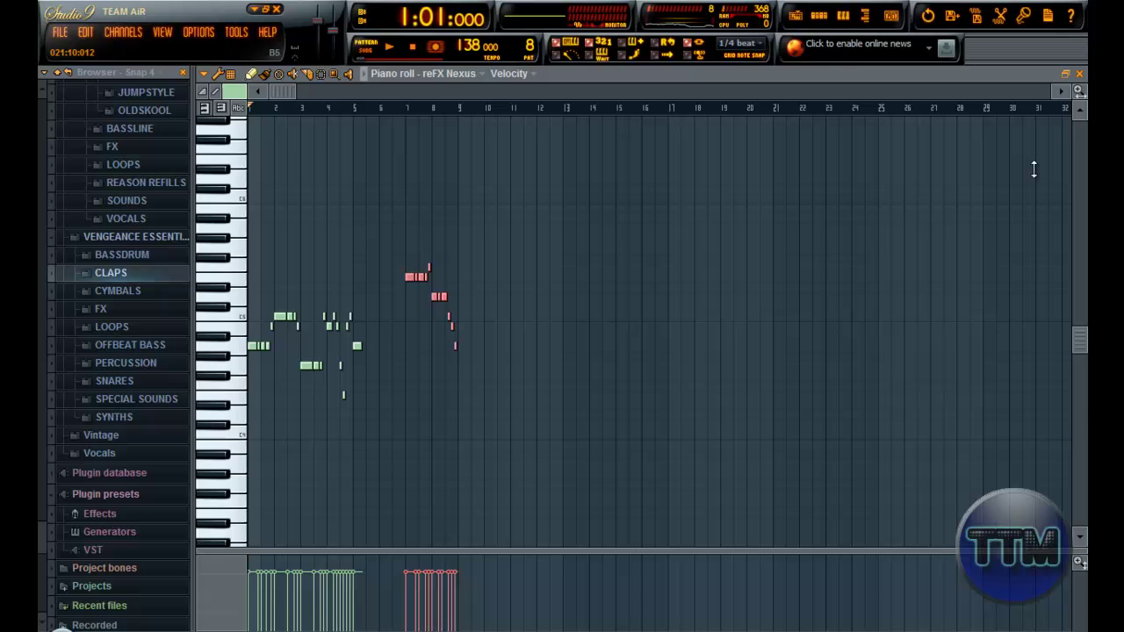
{"action": "key", "text": "Delete"}
{"action": "left_click", "coordinate": [1069, 75]}
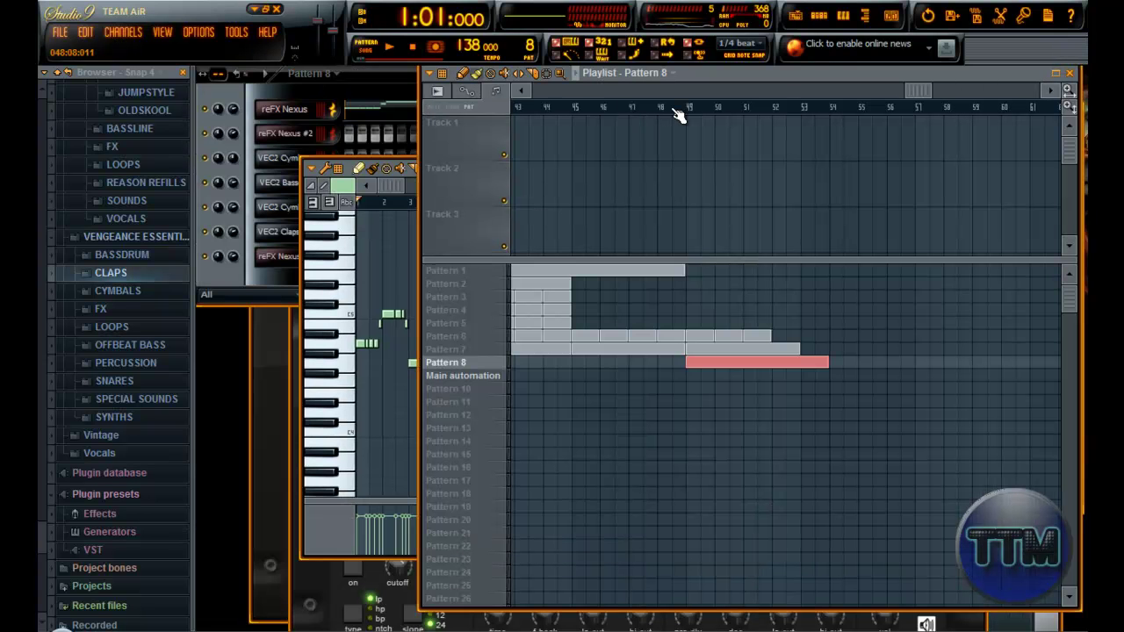
Step: Play the arrangement from about bar 49 to check the ending
{"action": "left_click", "coordinate": [704, 111]}
{"action": "key", "text": "space"}
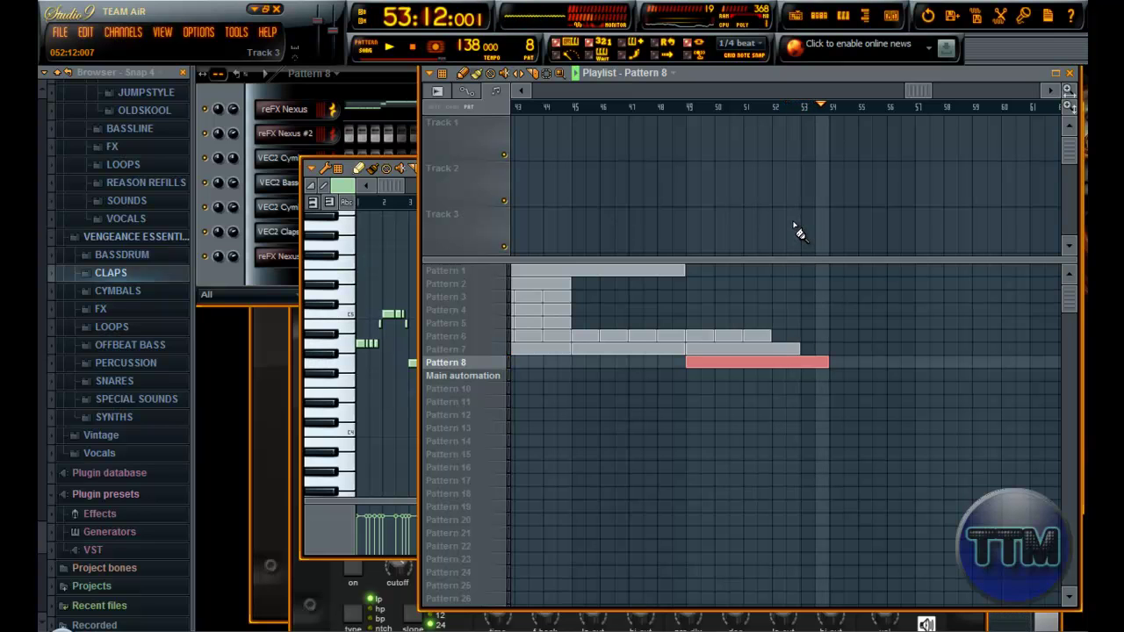
{"action": "key", "text": "space"}
Step: Review Pattern 1 from the start of the playlist and examine its reFX Nexus melody in the piano roll
{"action": "left_click_drag", "start_coordinate": [923, 88], "coordinate": [498, 92]}
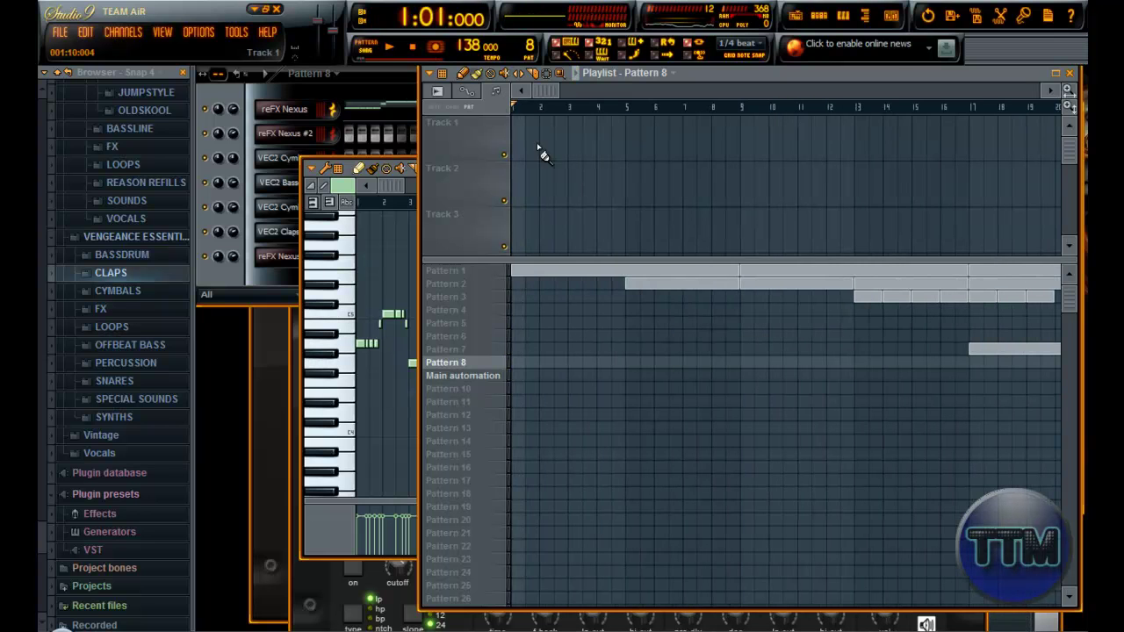
{"action": "left_click", "coordinate": [449, 271]}
{"action": "left_click_drag", "start_coordinate": [727, 93], "coordinate": [400, 99]}
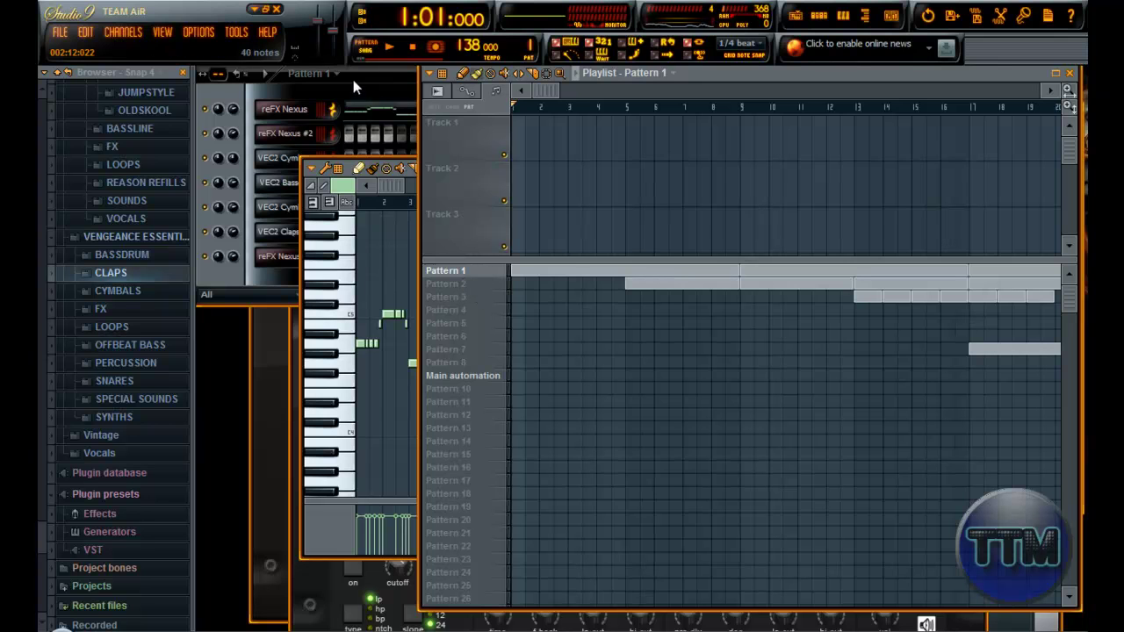
{"action": "left_click", "coordinate": [365, 105]}
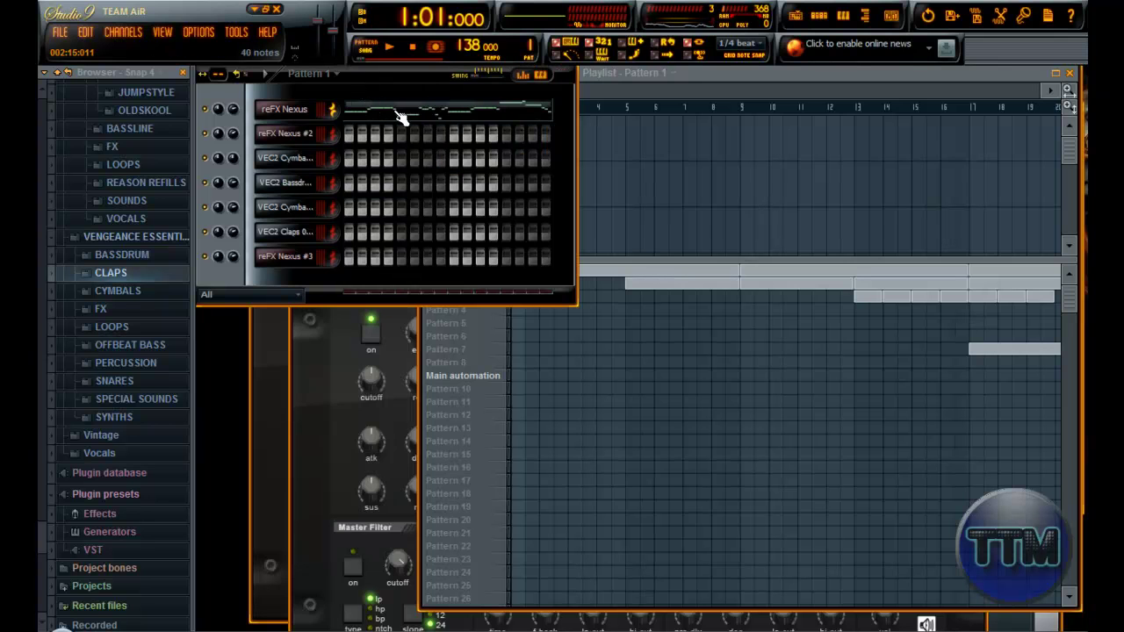
{"action": "left_click", "coordinate": [399, 117]}
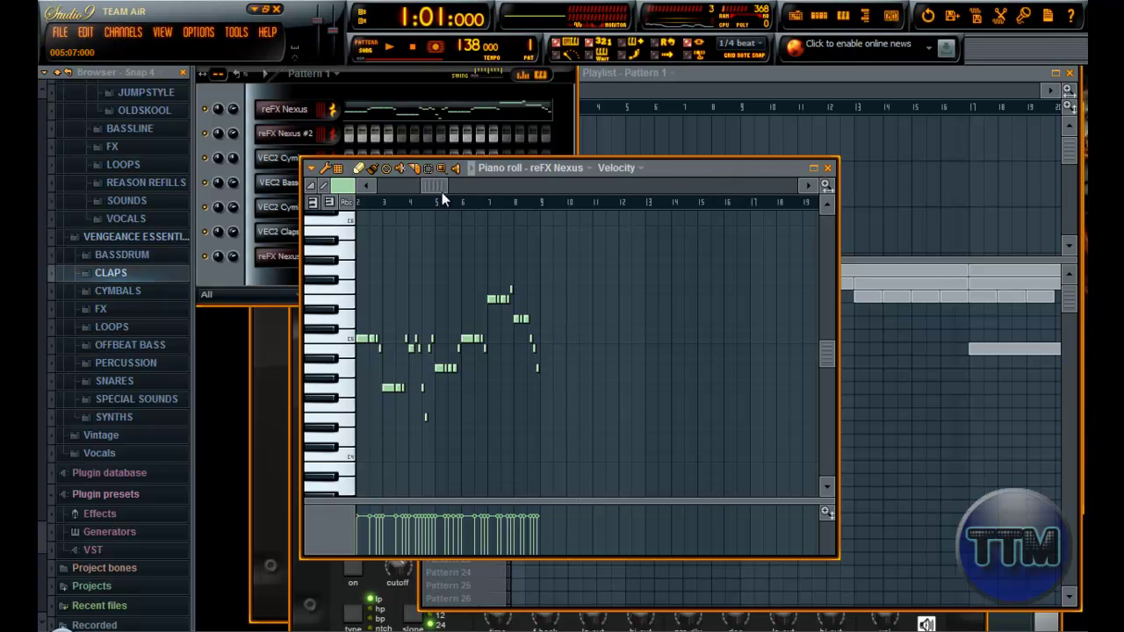
{"action": "left_click_drag", "start_coordinate": [442, 191], "coordinate": [399, 187]}
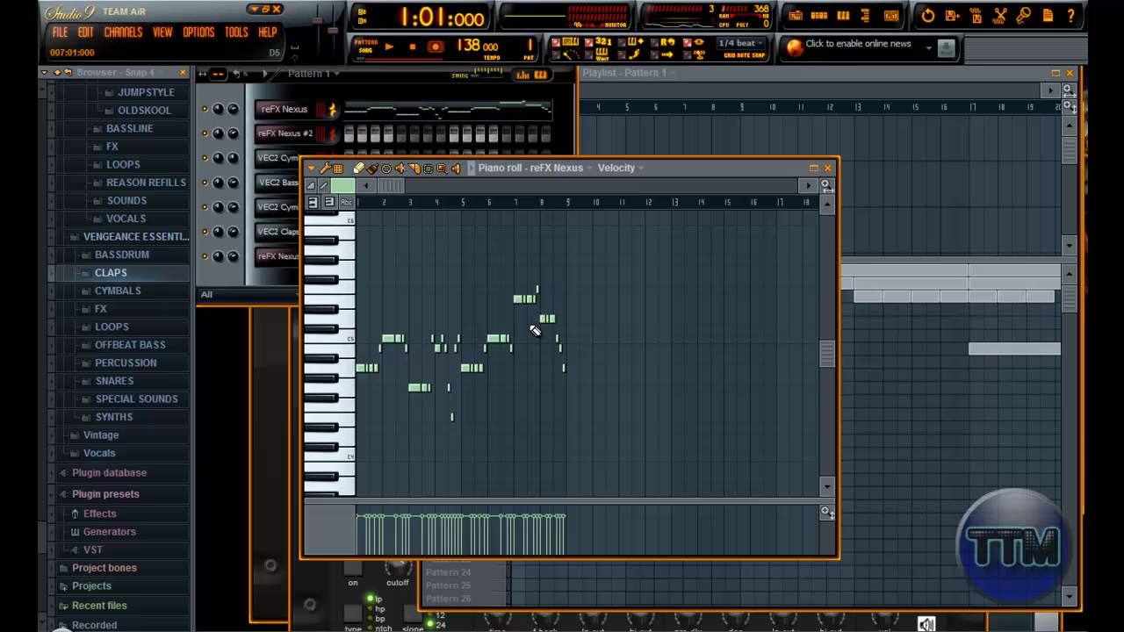
Step: Go through Patterns 2, 3 and 4, examining their channels and where their clips start in the playlist
{"action": "left_click", "coordinate": [717, 77]}
{"action": "left_click", "coordinate": [445, 284]}
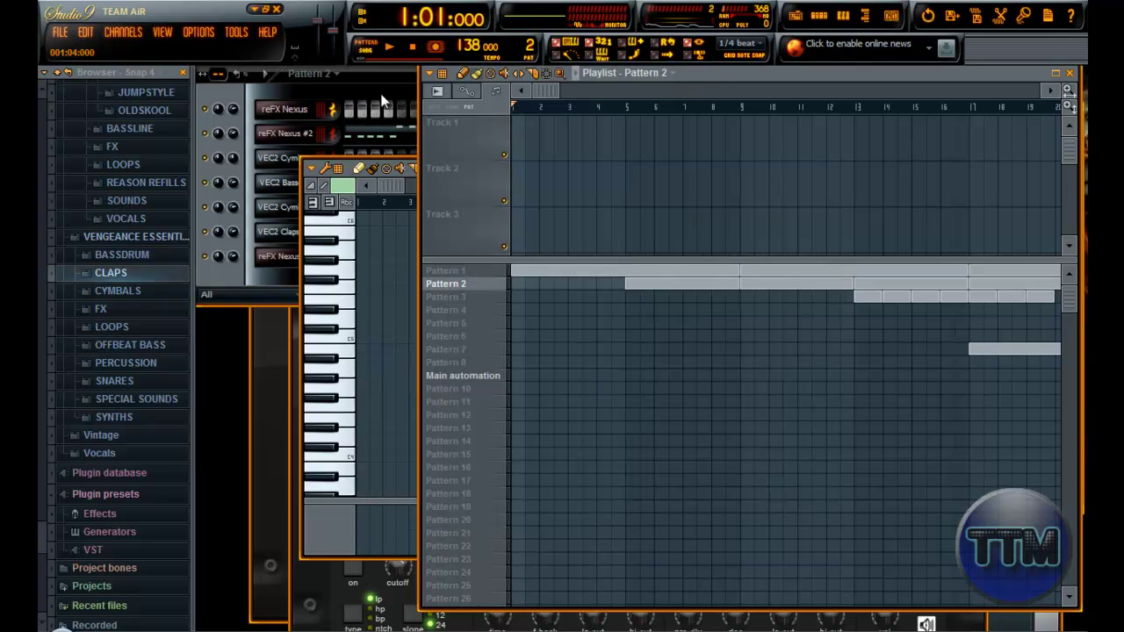
{"action": "left_click", "coordinate": [382, 97]}
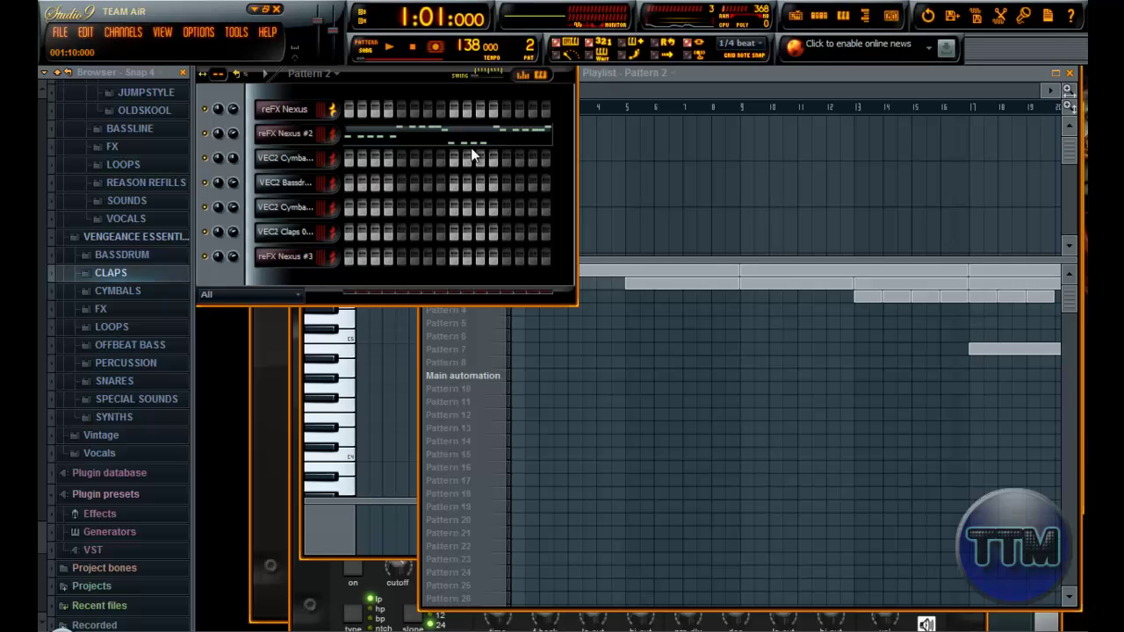
{"action": "left_click", "coordinate": [693, 76]}
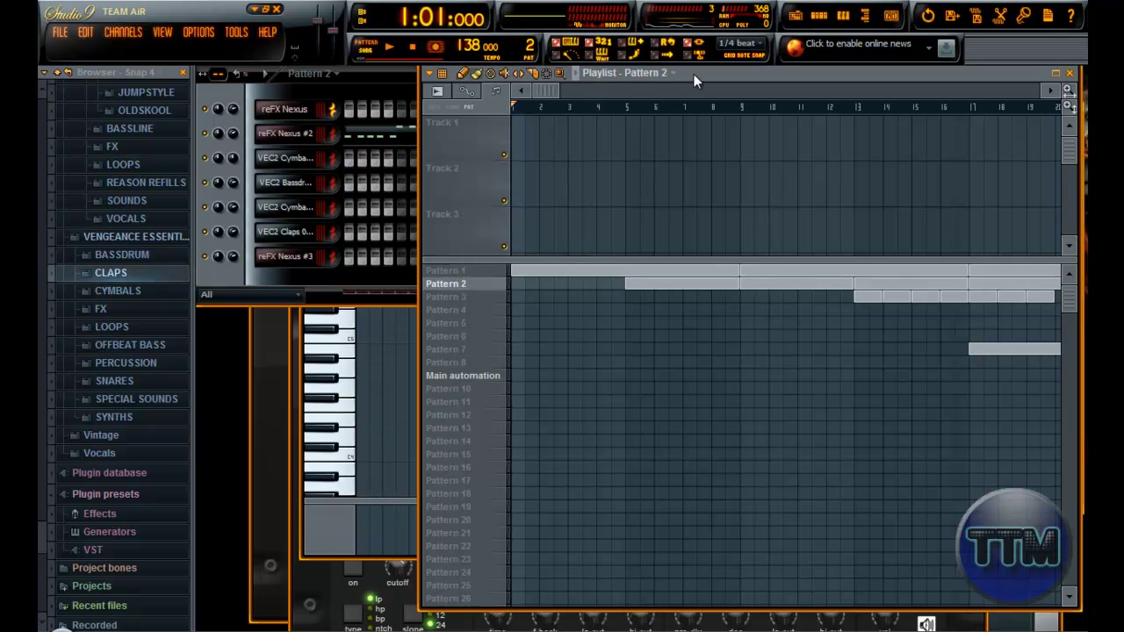
{"action": "left_click", "coordinate": [472, 300]}
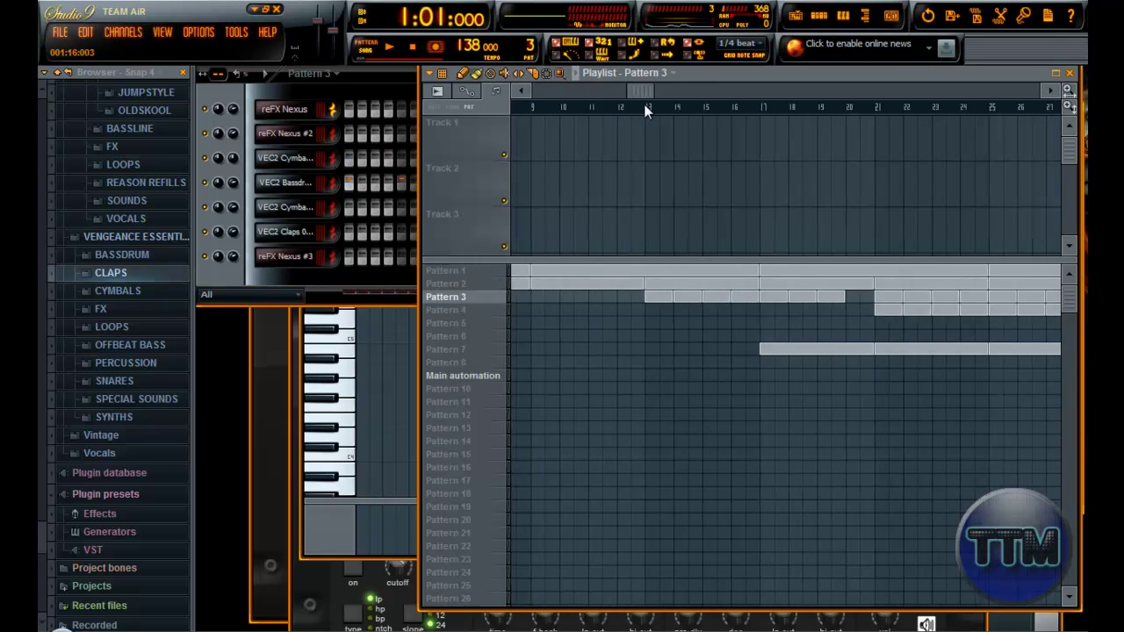
{"action": "left_click", "coordinate": [465, 311]}
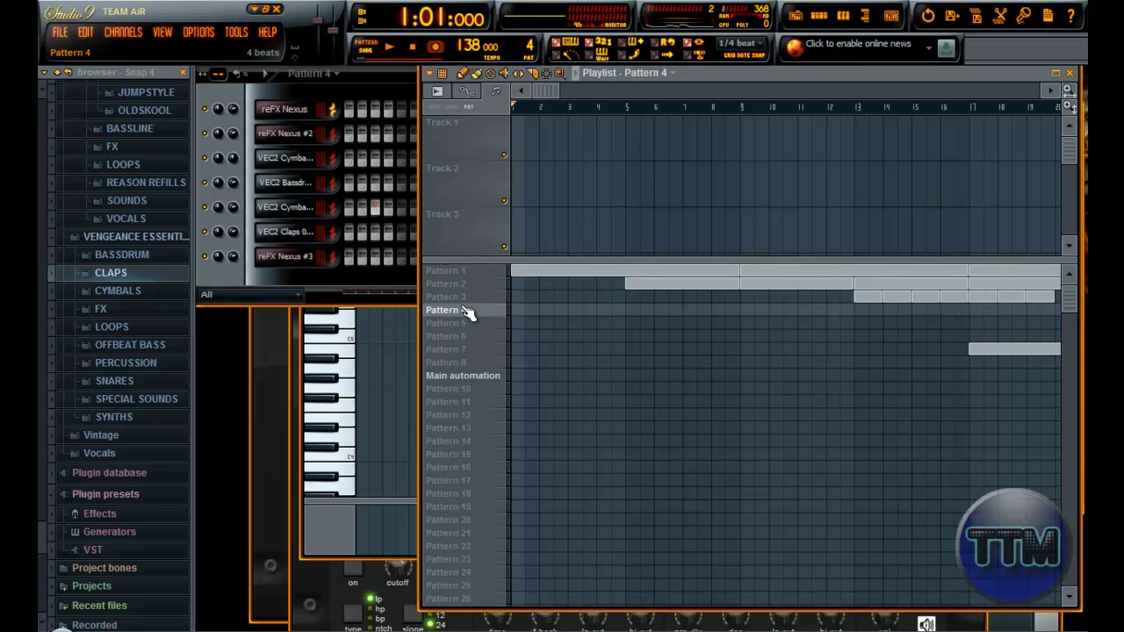
{"action": "left_click", "coordinate": [343, 290]}
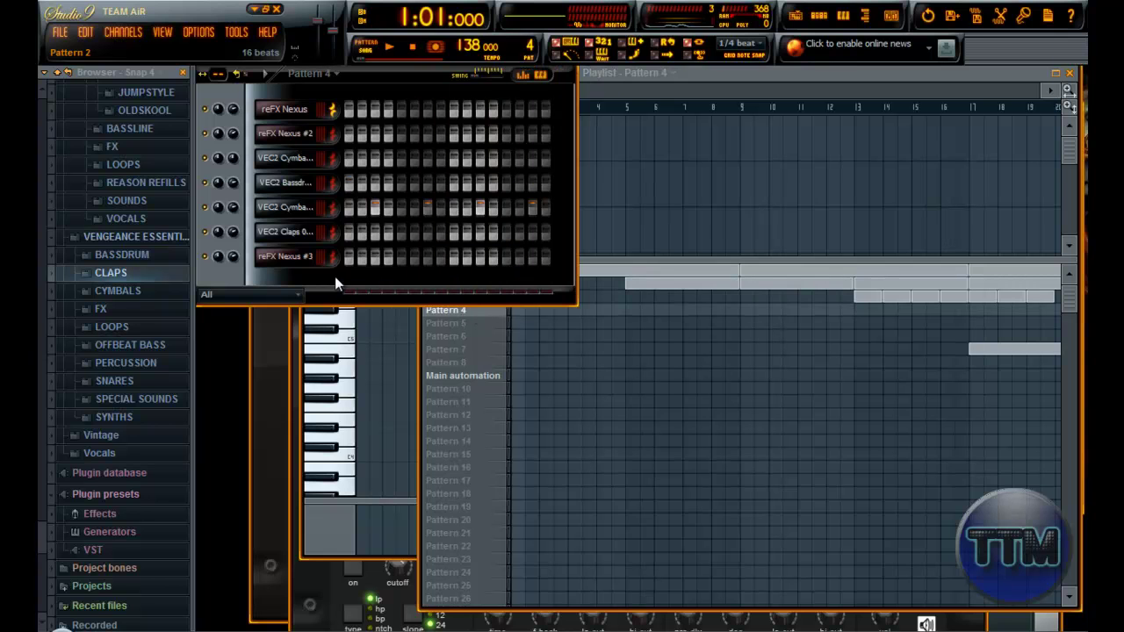
{"action": "left_click", "coordinate": [698, 85]}
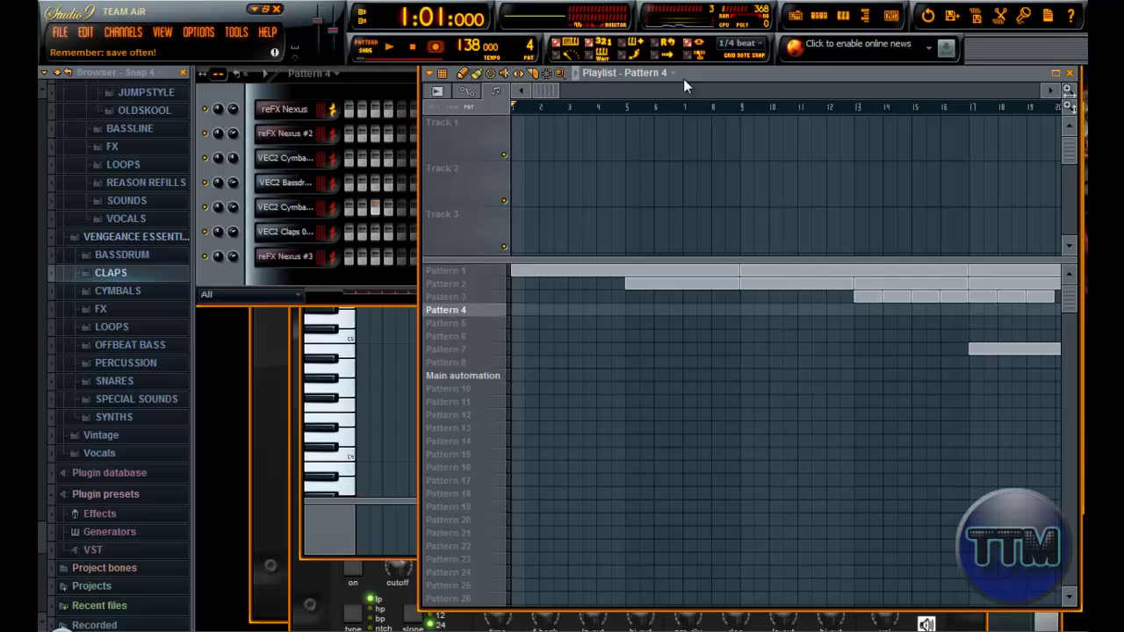
{"action": "mouse_move", "coordinate": [545, 88]}
{"action": "left_mouse_down"}
{"action": "mouse_move", "coordinate": [658, 105]}
{"action": "mouse_move", "coordinate": [644, 95]}
{"action": "left_mouse_up"}
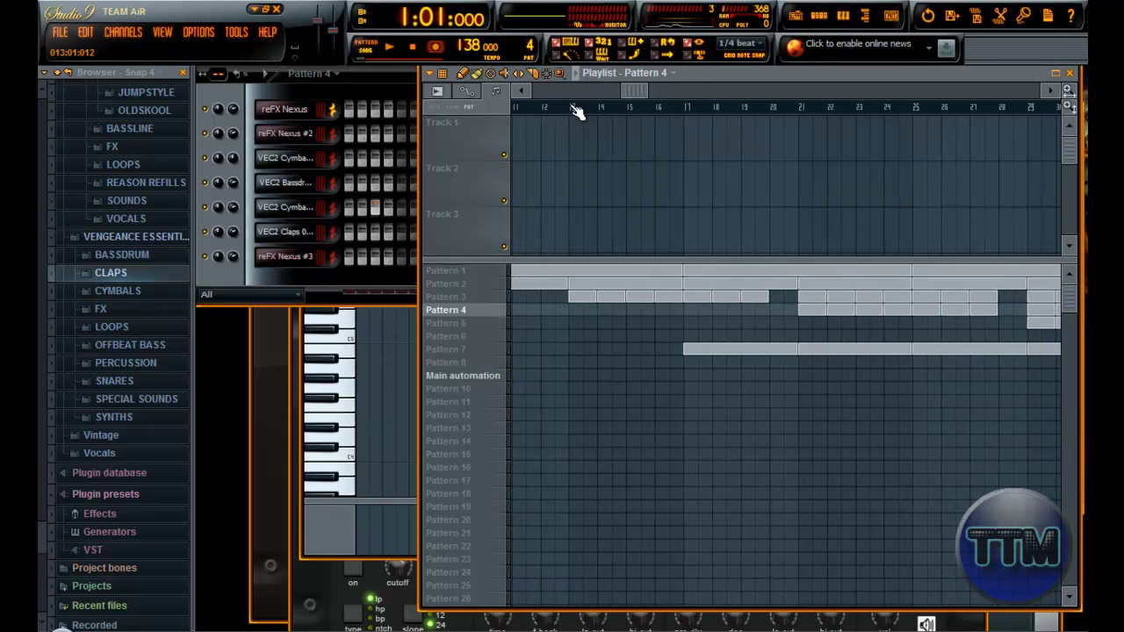
Step: Review the channels used in Patterns 5 and 6 and listen to Pattern 6's claps on their own
{"action": "mouse_move", "coordinate": [572, 107]}
{"action": "left_mouse_down"}
{"action": "mouse_move", "coordinate": [786, 107]}
{"action": "mouse_move", "coordinate": [581, 114]}
{"action": "left_mouse_up"}
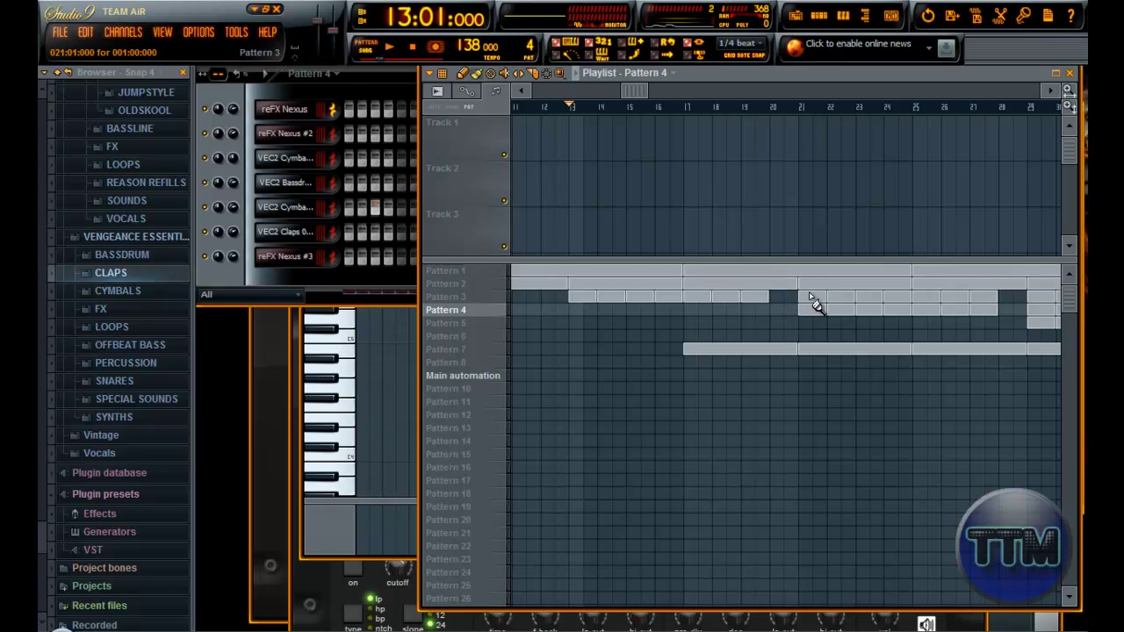
{"action": "left_click", "coordinate": [448, 323]}
{"action": "left_click", "coordinate": [332, 282]}
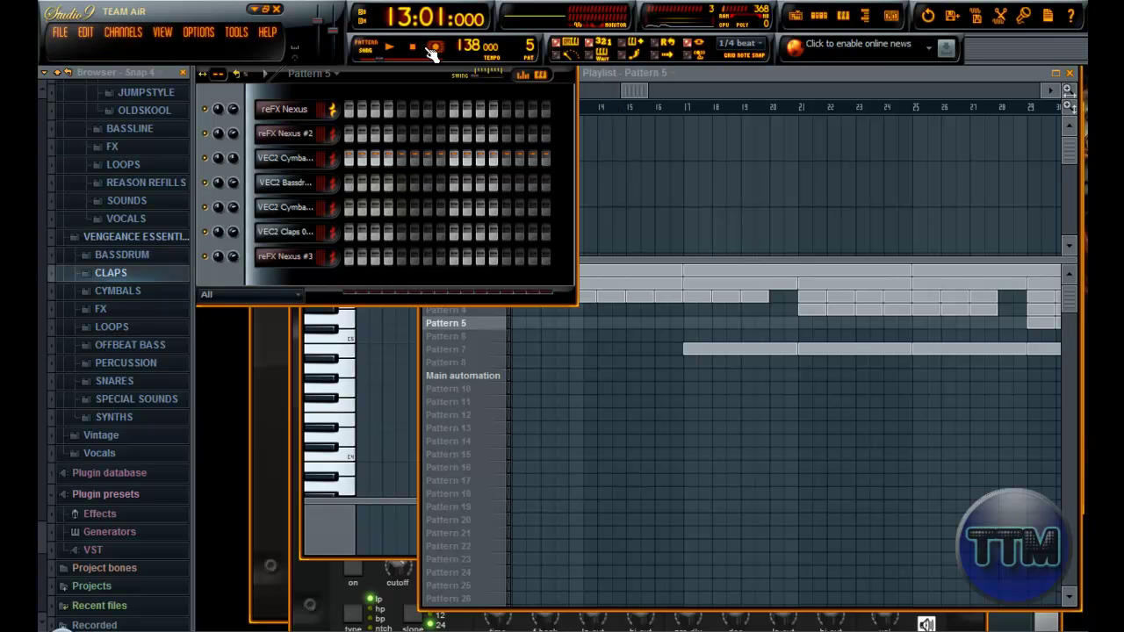
{"action": "left_click", "coordinate": [370, 55]}
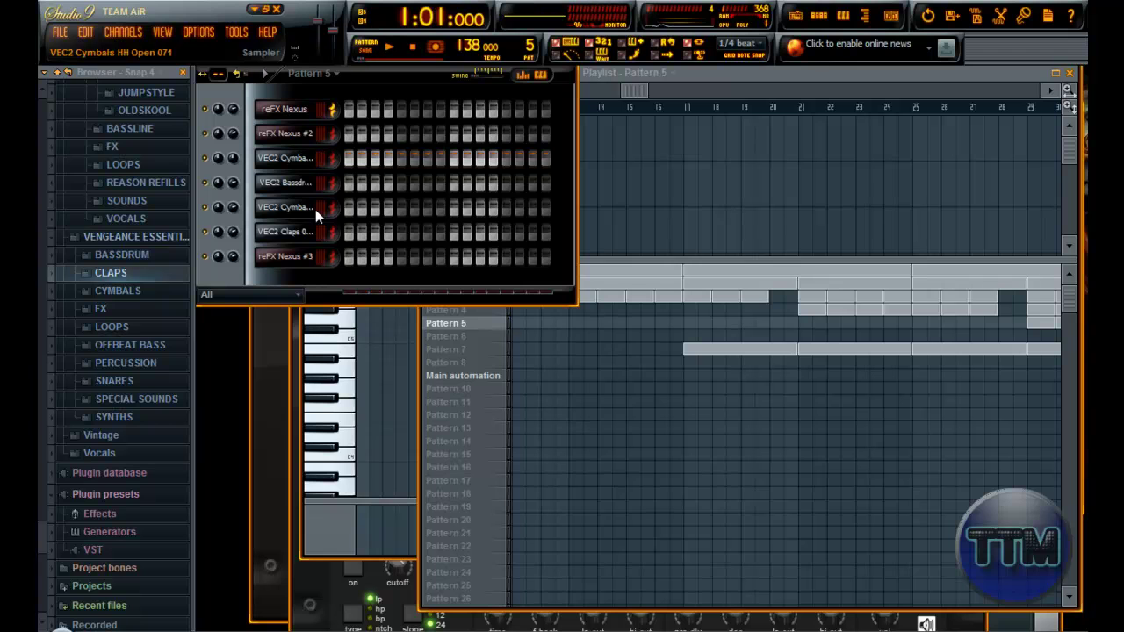
{"action": "left_click", "coordinate": [462, 342]}
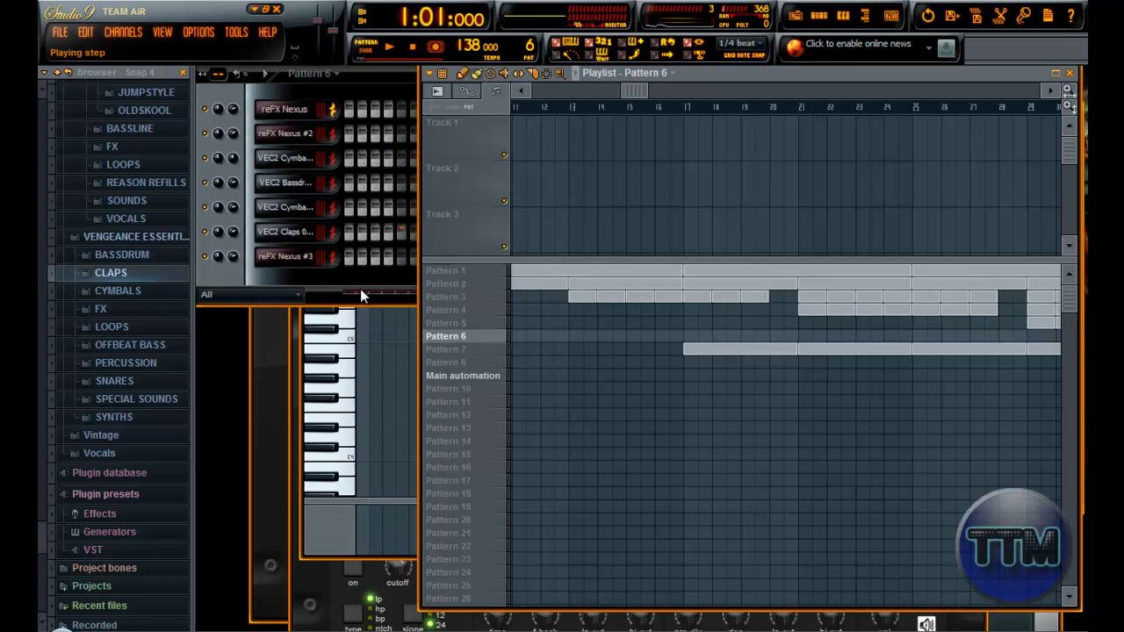
{"action": "left_click", "coordinate": [338, 281]}
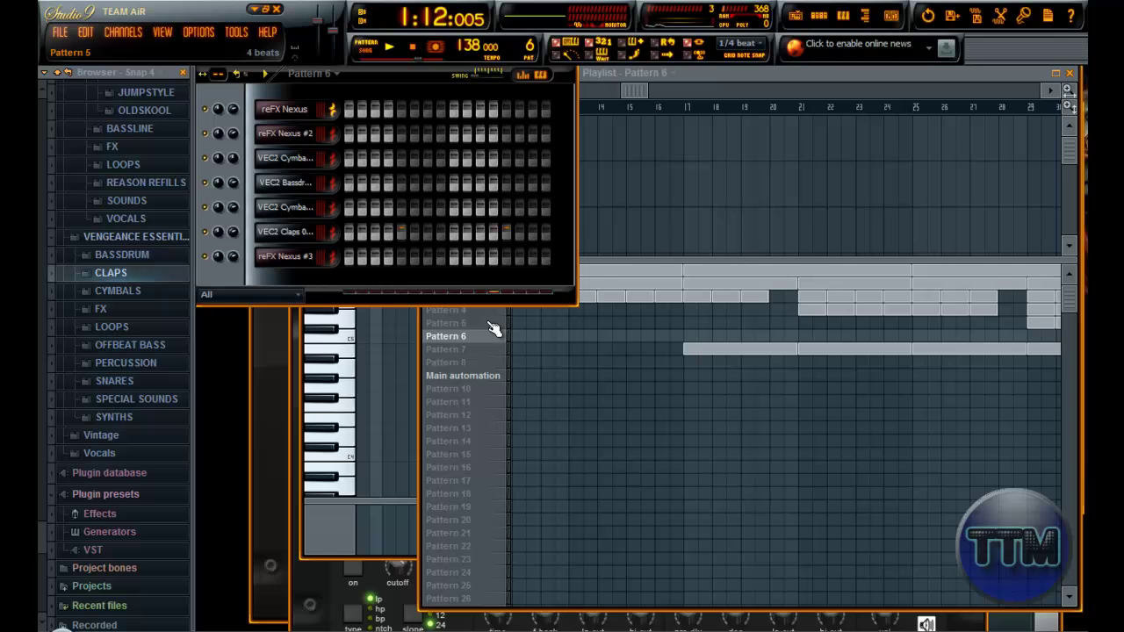
{"action": "key", "text": "space"}
Step: Play the arrangement from bar 32 and again from just before bar 37, where Pattern 6's clips begin
{"action": "left_click_drag", "start_coordinate": [641, 93], "coordinate": [804, 95]}
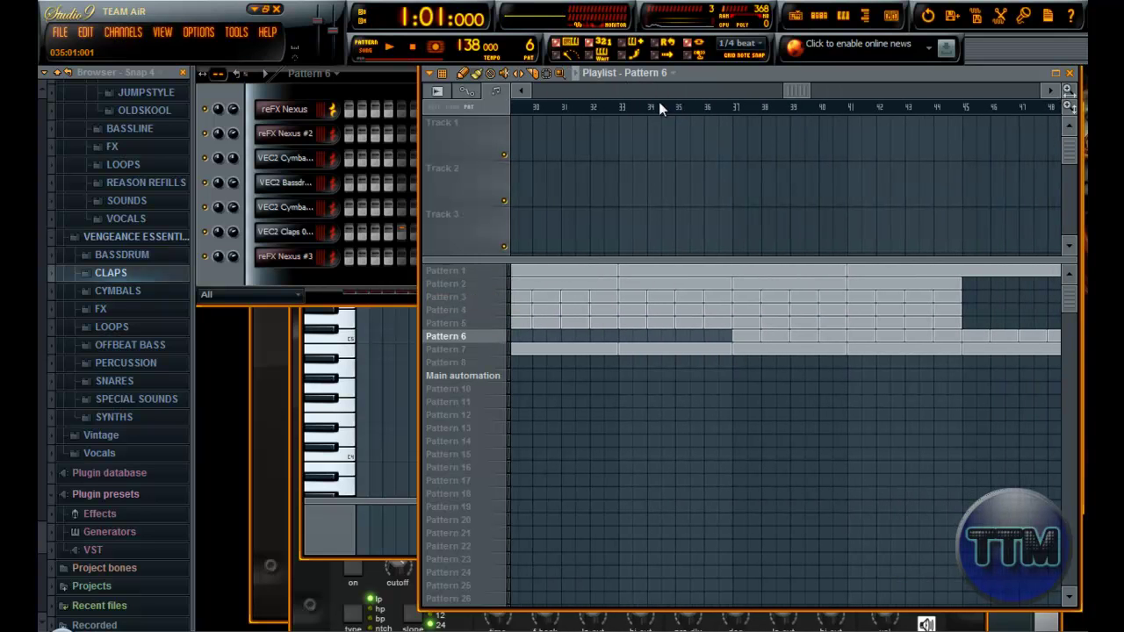
{"action": "left_click", "coordinate": [595, 109]}
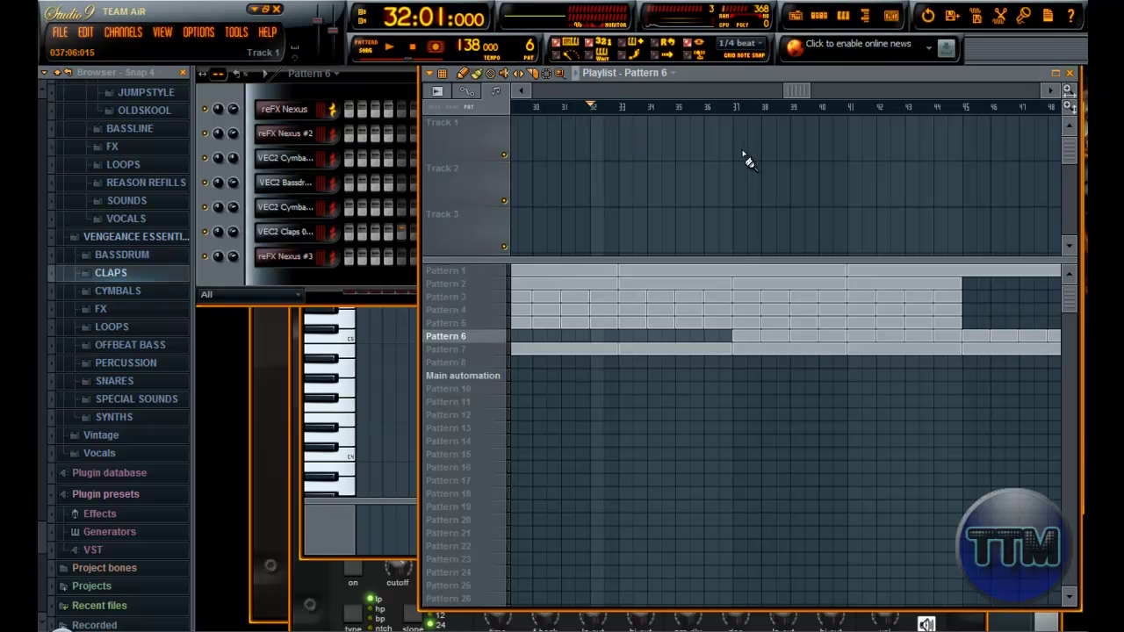
{"action": "key", "text": "space"}
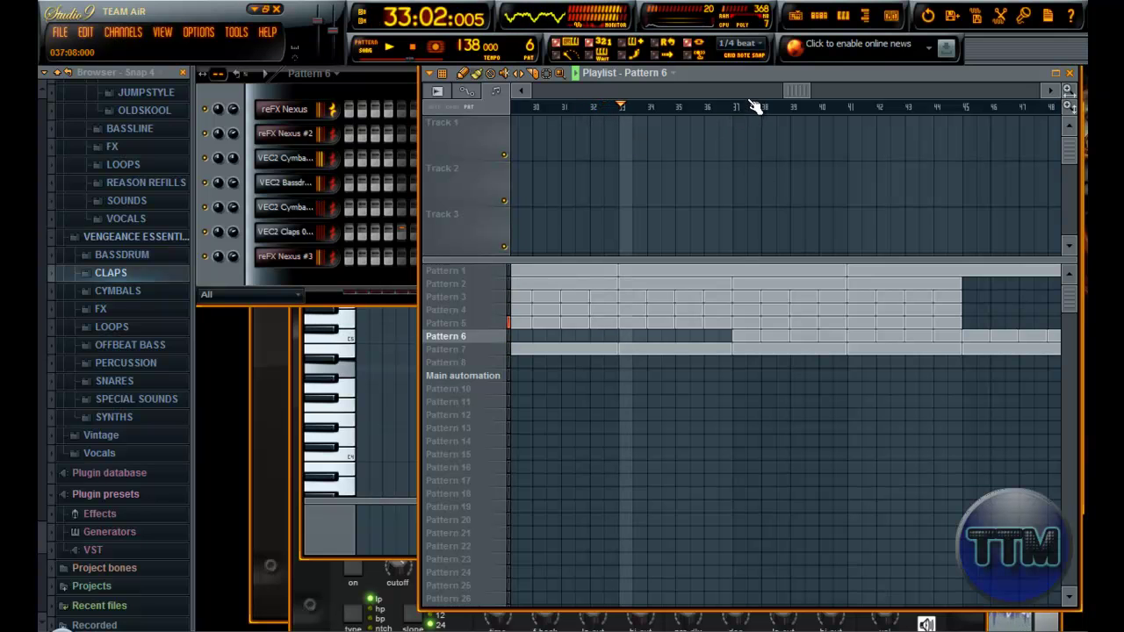
{"action": "key", "text": "space"}
{"action": "left_click", "coordinate": [731, 108]}
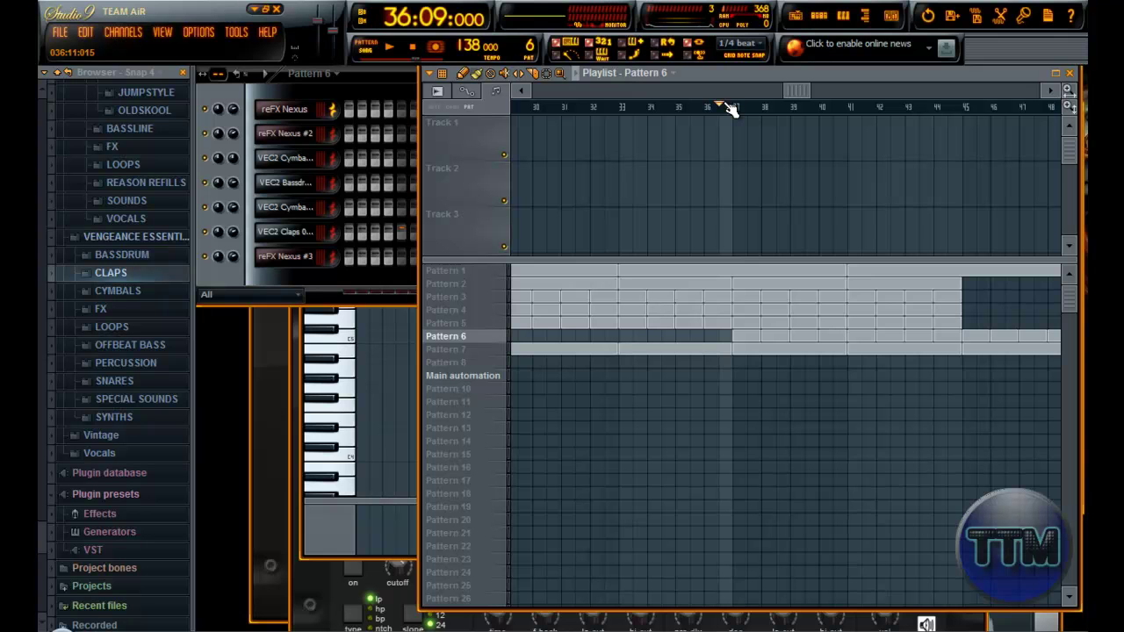
{"action": "key", "text": "space"}
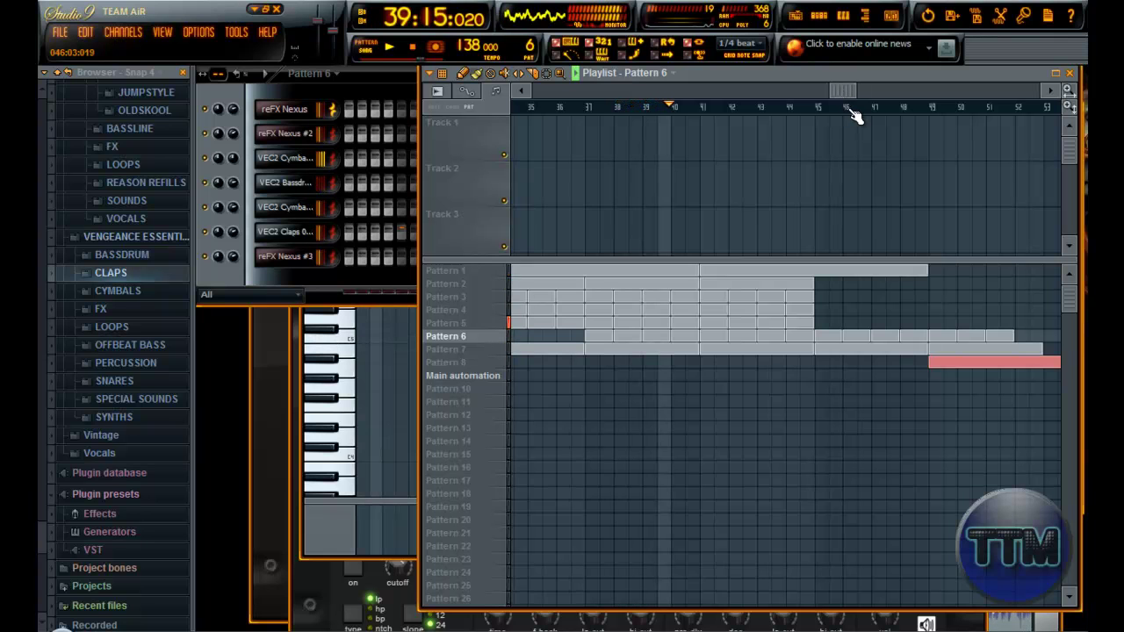
{"action": "key", "text": "space"}
Step: Review Pattern 7 by finding its first clip in the playlist and listening to its reFX Nexus #3 part alone
{"action": "left_click", "coordinate": [449, 350]}
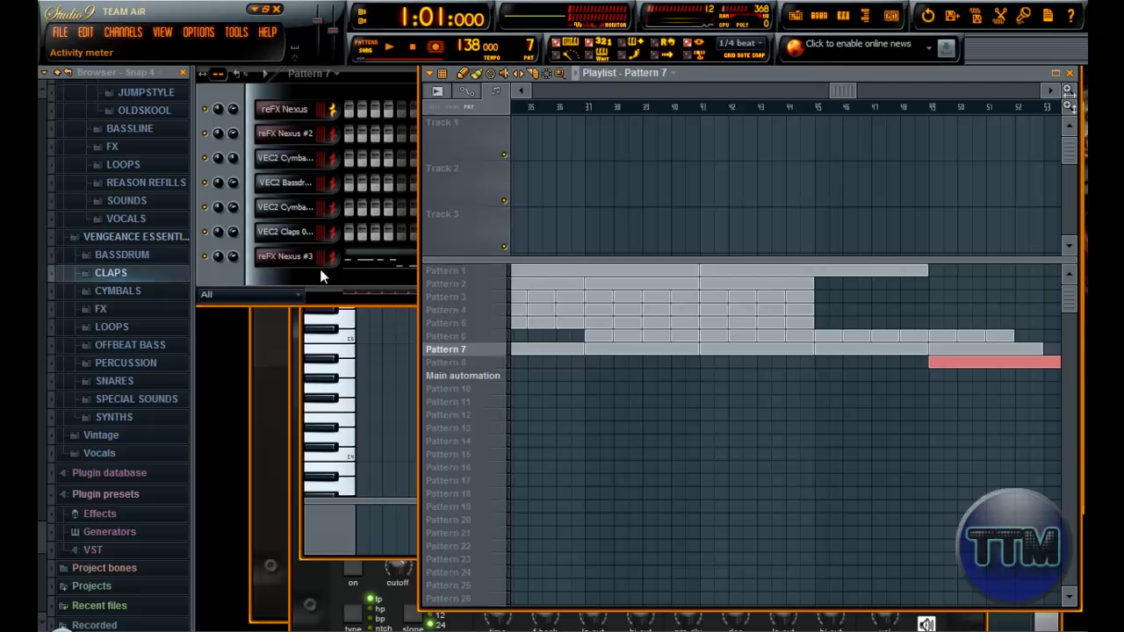
{"action": "left_click", "coordinate": [354, 272]}
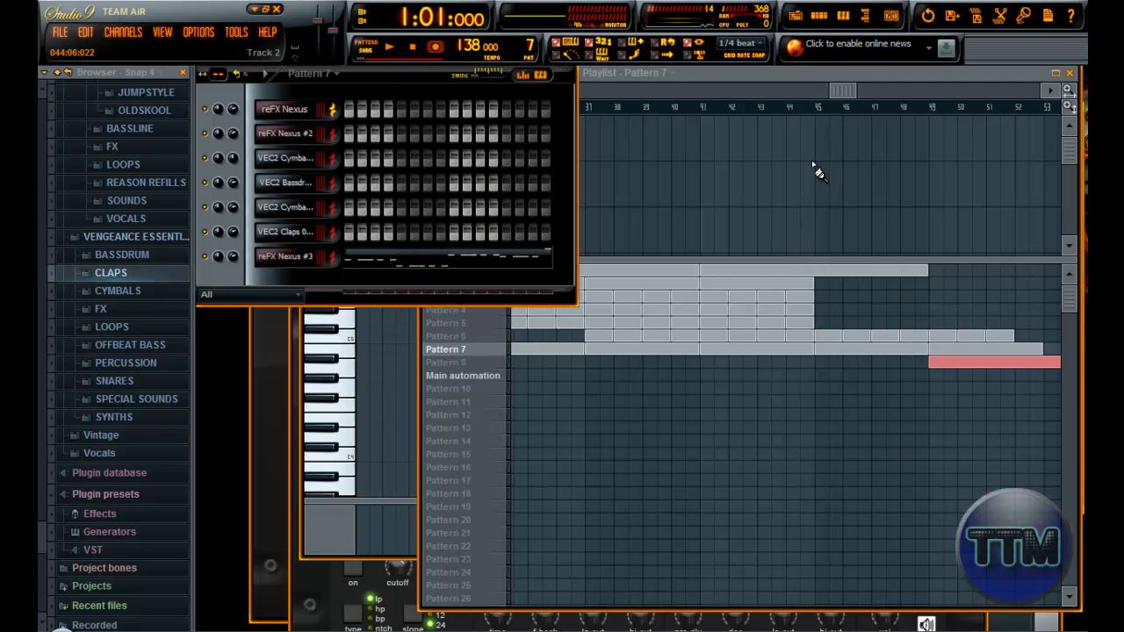
{"action": "left_click_drag", "start_coordinate": [844, 91], "coordinate": [405, 265]}
{"action": "left_click", "coordinate": [325, 277]}
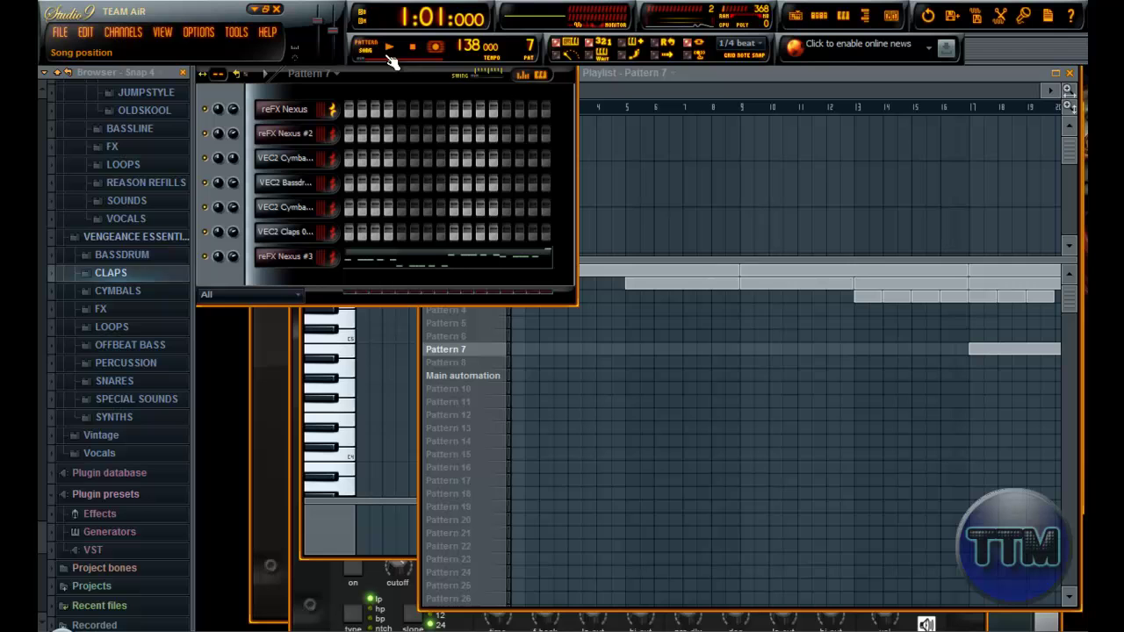
{"action": "key", "text": "space"}
{"action": "left_click", "coordinate": [374, 51]}
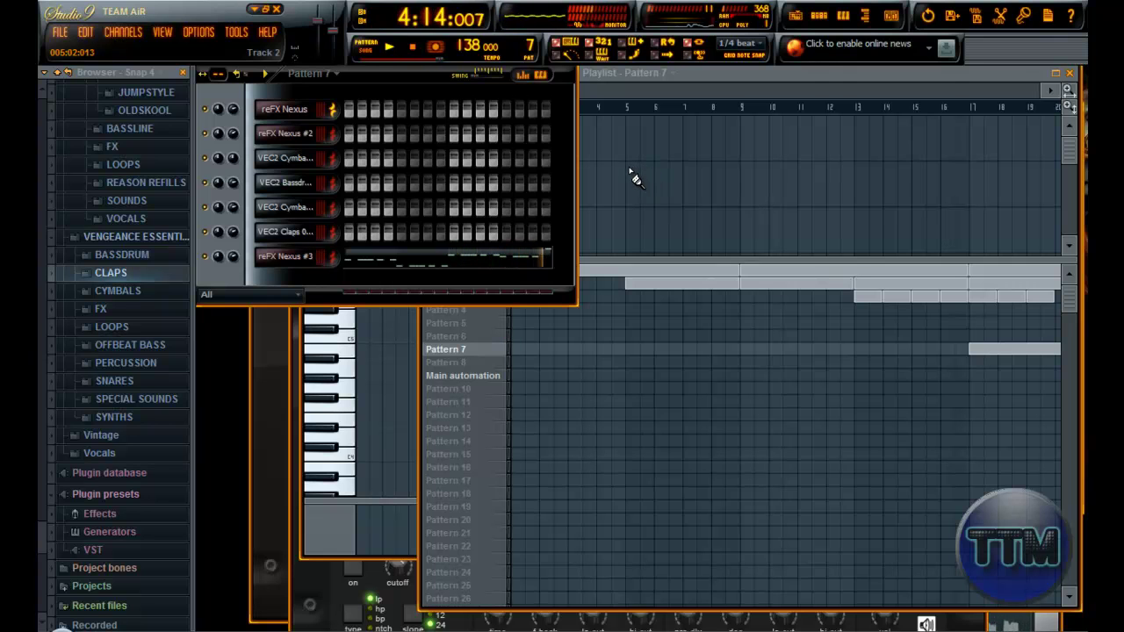
{"action": "key", "text": "space"}
{"action": "left_click", "coordinate": [702, 71]}
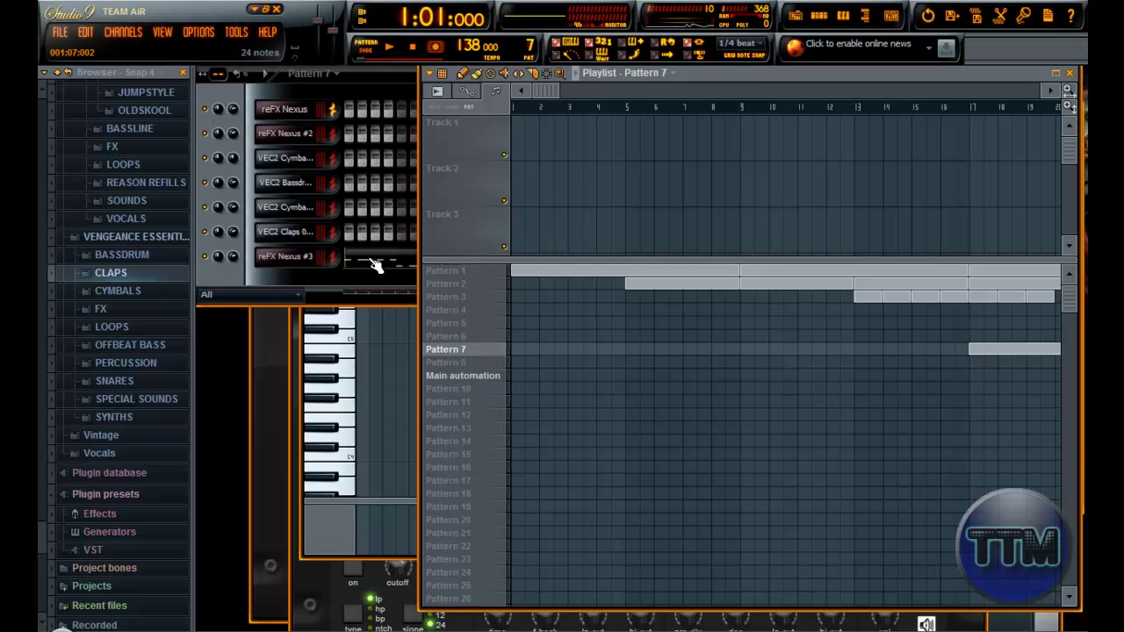
Step: Review Pattern 8's reFX Nexus part and locate its clip at the end of the playlist
{"action": "left_click", "coordinate": [484, 367]}
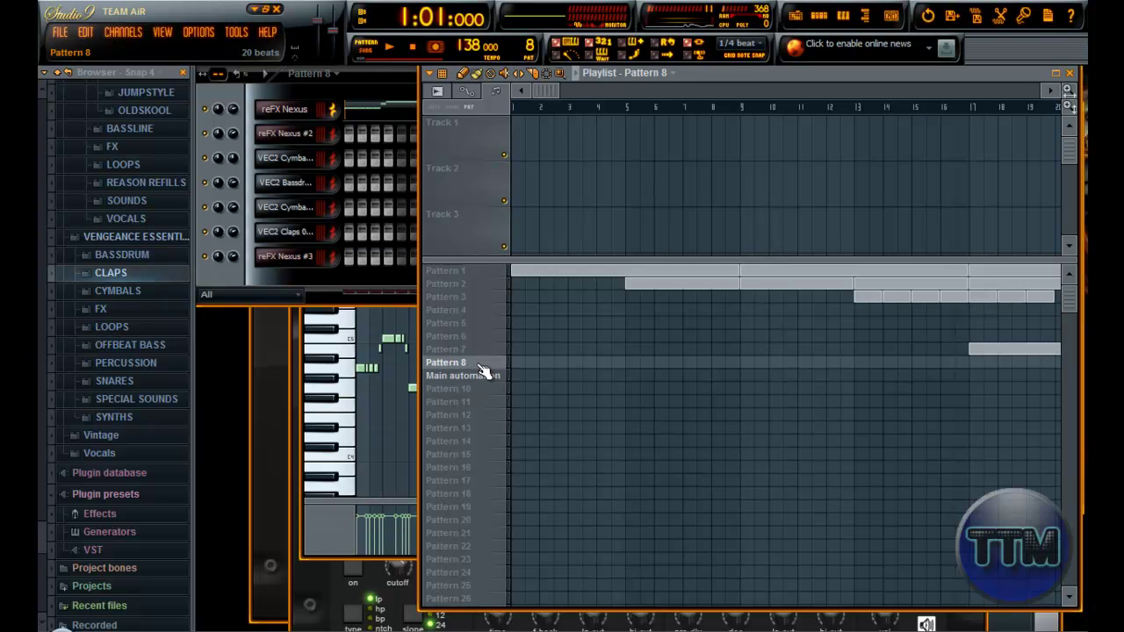
{"action": "left_click", "coordinate": [321, 276]}
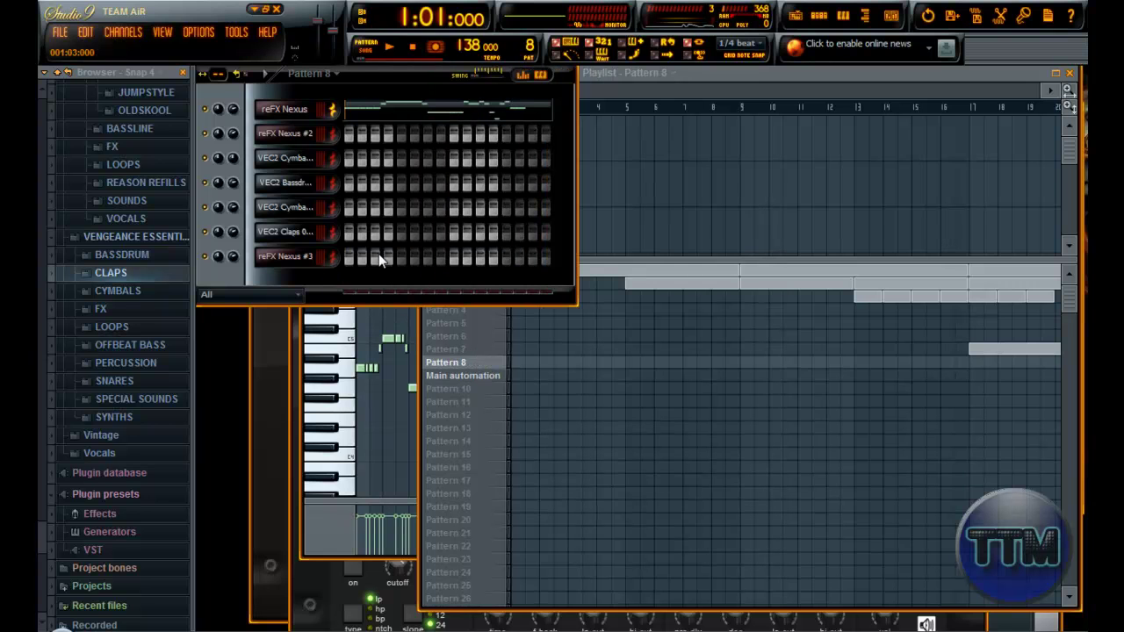
{"action": "left_click", "coordinate": [720, 77]}
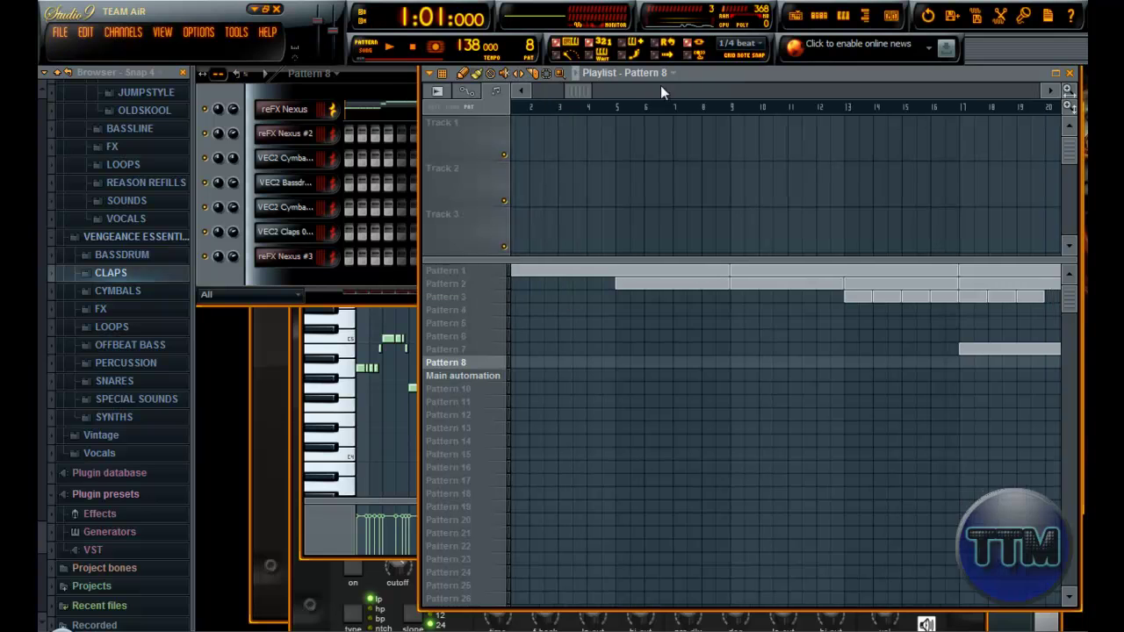
{"action": "left_click_drag", "start_coordinate": [661, 86], "coordinate": [931, 132]}
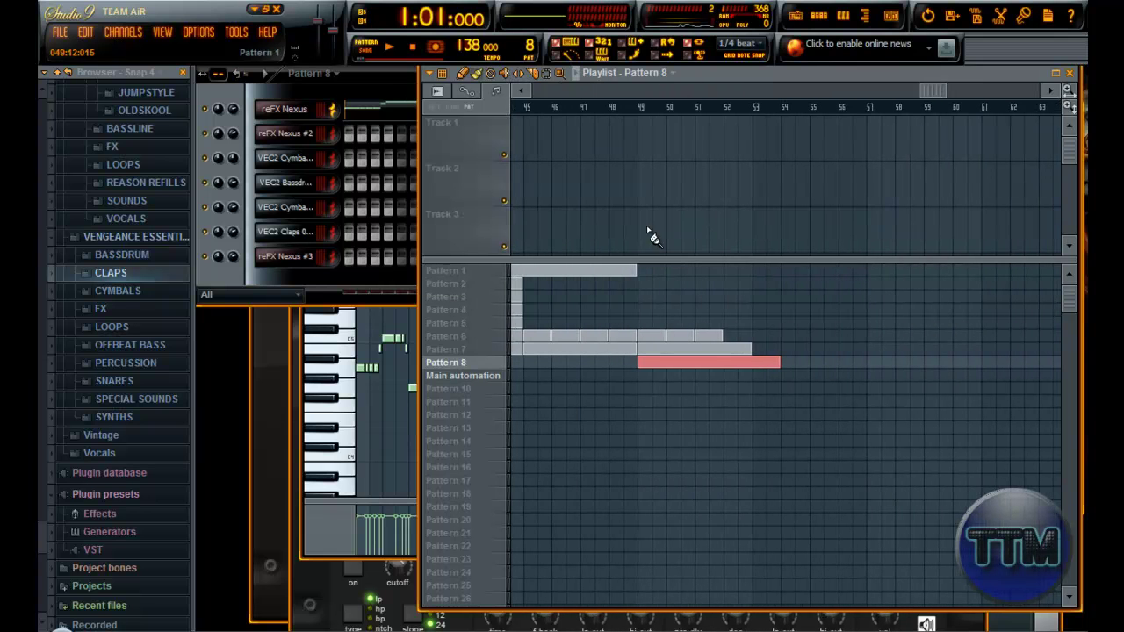
Step: Play the arrangement from the middle of bar 44 through Pattern 8's clip to check the ending
{"action": "scroll", "coordinate": [901, 85], "scroll_direction": "left", "scroll_amount": 3}
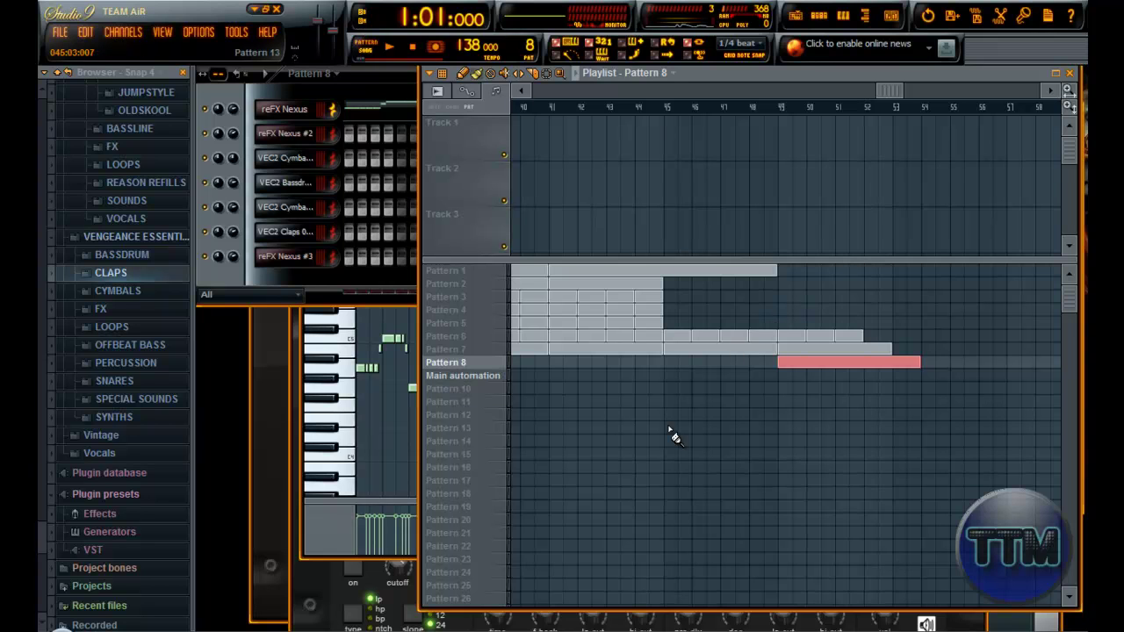
{"action": "left_click", "coordinate": [667, 106]}
{"action": "left_click", "coordinate": [655, 106]}
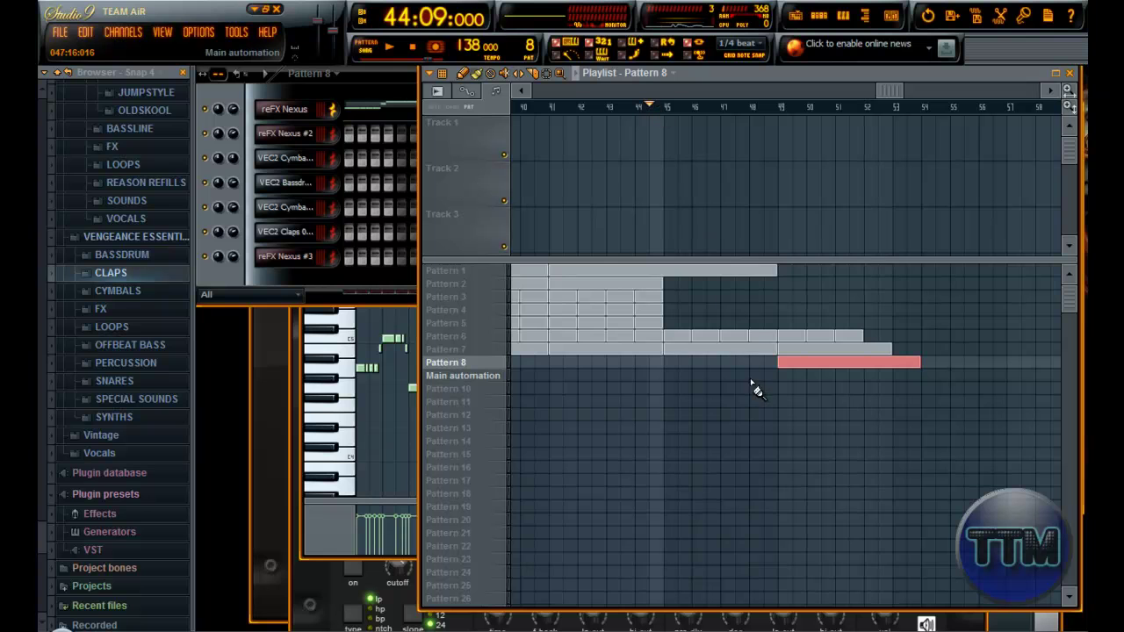
{"action": "key", "text": "space"}
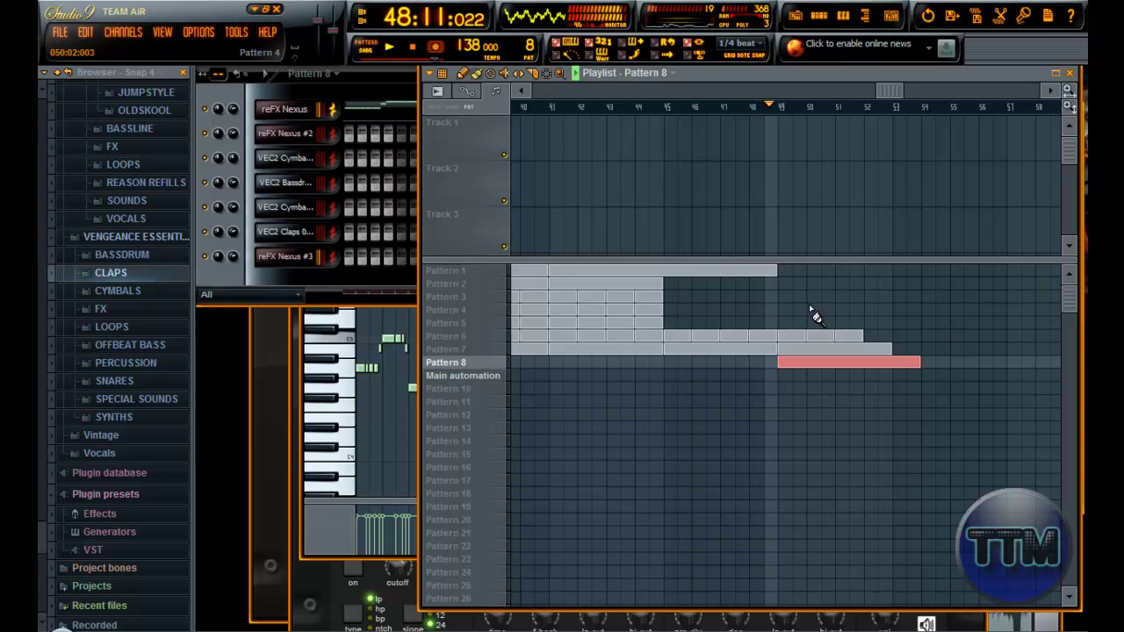
{"action": "scroll", "coordinate": [809, 304], "scroll_direction": "down", "scroll_amount": 3}
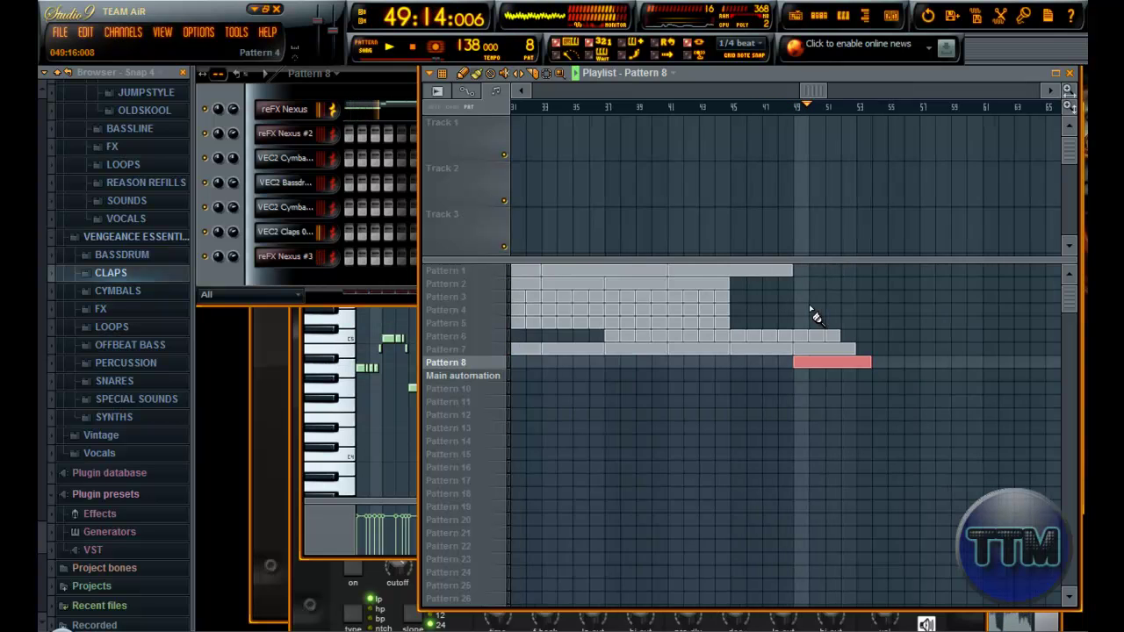
{"action": "left_click_drag", "start_coordinate": [768, 85], "coordinate": [651, 85]}
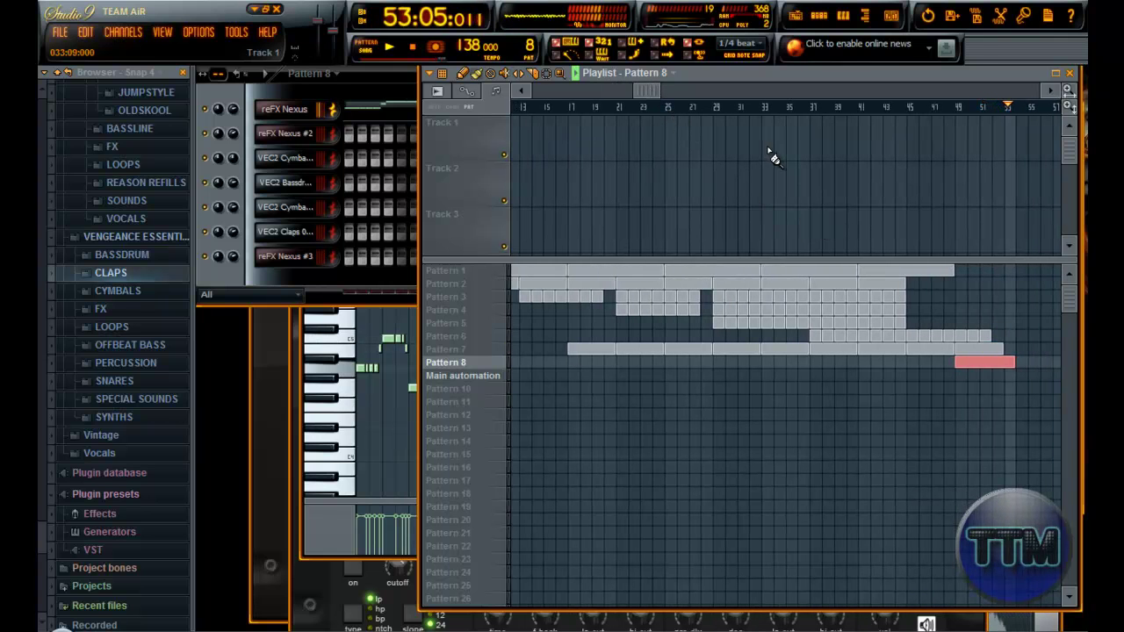
{"action": "key", "text": "space"}
Step: Look over the full playlist arrangement from bar 1 to the closing Pattern 8 clip and return to the start
{"action": "left_click_drag", "start_coordinate": [651, 87], "coordinate": [417, 76]}
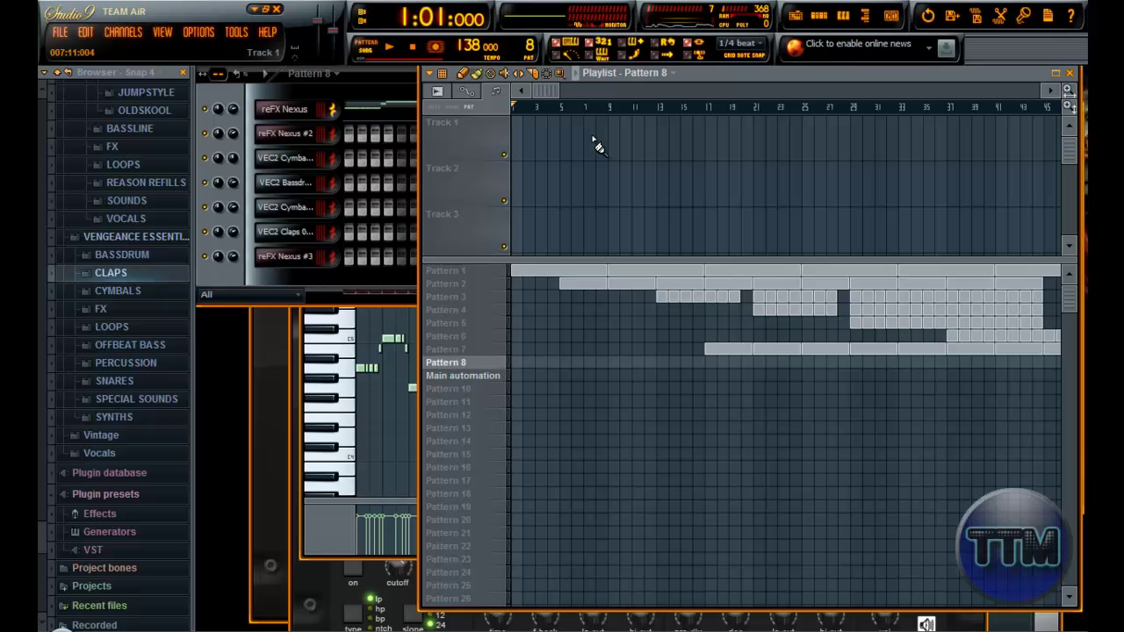
{"action": "scroll", "coordinate": [659, 118], "scroll_direction": "down", "scroll_amount": 5}
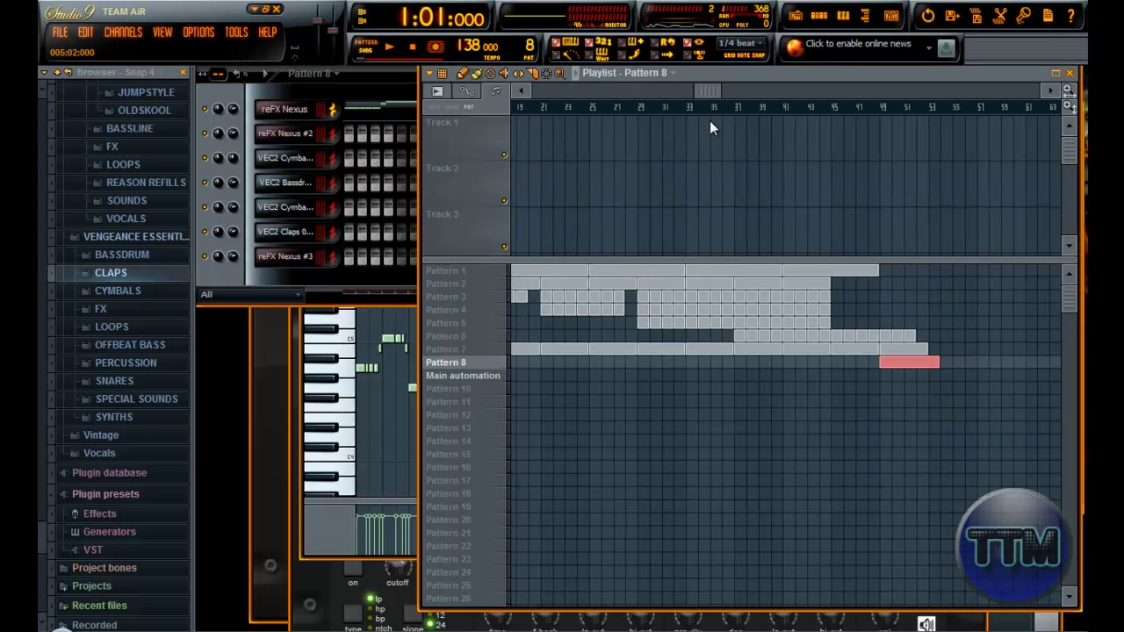
{"action": "scroll", "coordinate": [713, 119], "scroll_direction": "down", "scroll_amount": 3}
{"action": "scroll", "coordinate": [573, 117], "scroll_direction": "up", "scroll_amount": 6}
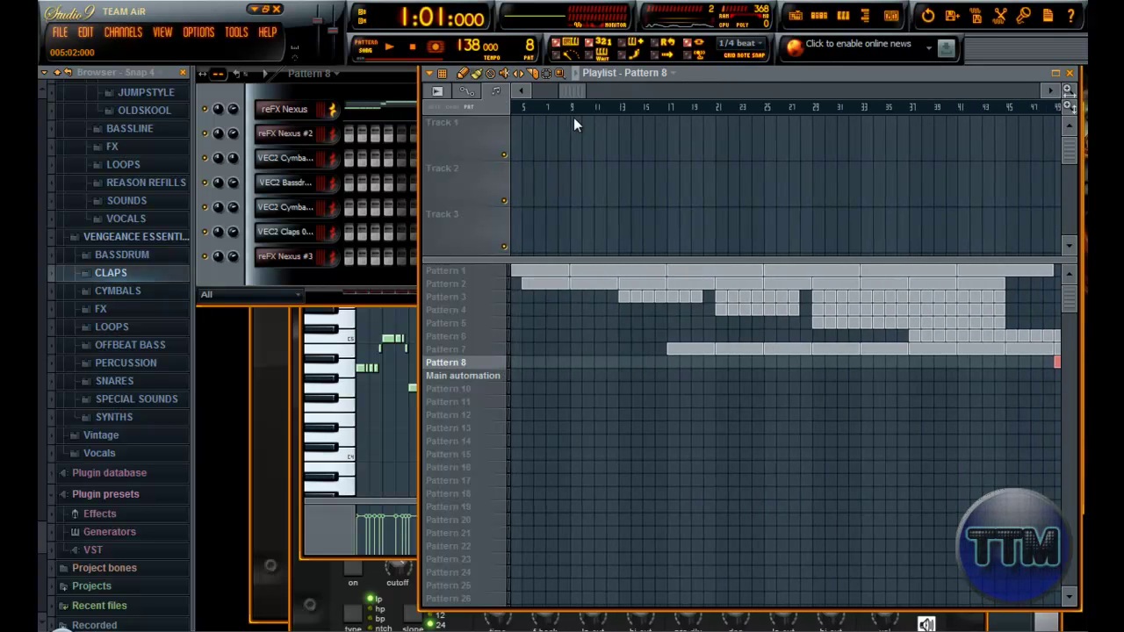
{"action": "scroll", "coordinate": [615, 116], "scroll_direction": "down", "scroll_amount": 1}
{"action": "scroll", "coordinate": [656, 115], "scroll_direction": "up", "scroll_amount": 1}
{"action": "scroll", "coordinate": [580, 110], "scroll_direction": "down", "scroll_amount": 1}
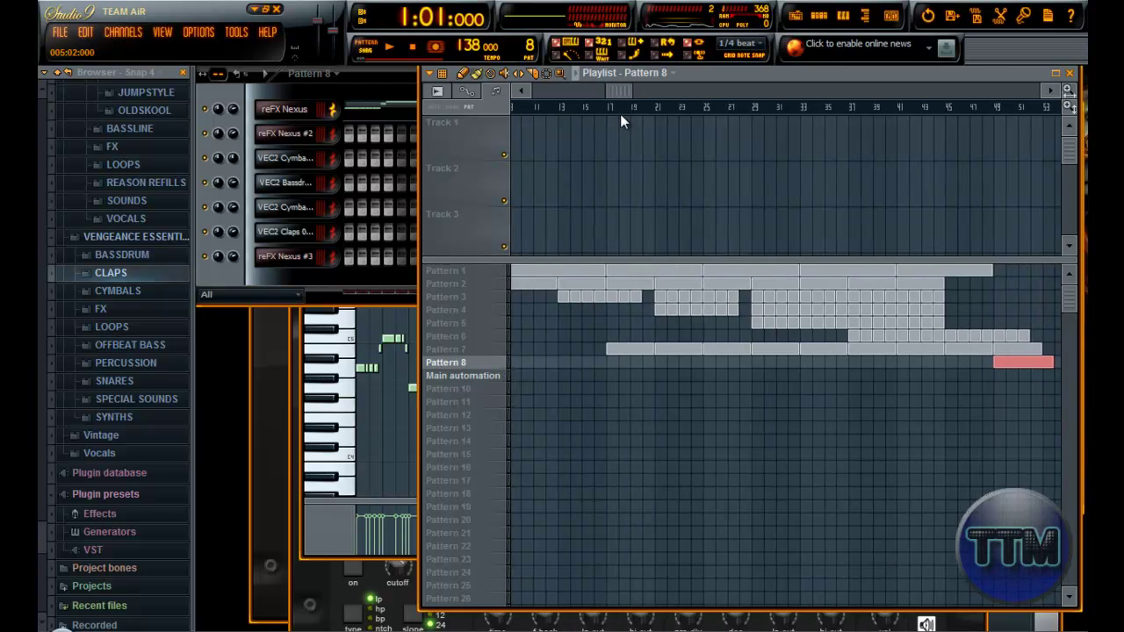
{"action": "scroll", "coordinate": [616, 119], "scroll_direction": "up", "scroll_amount": 1}
{"action": "scroll", "coordinate": [616, 114], "scroll_direction": "up", "scroll_amount": 1}
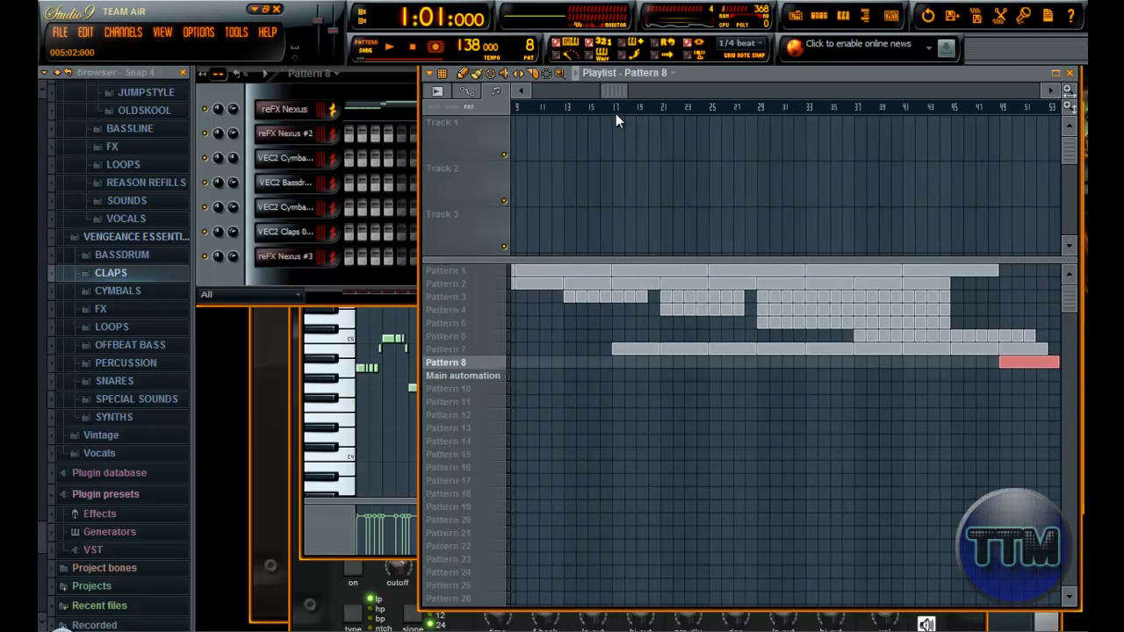
{"action": "scroll", "coordinate": [615, 118], "scroll_direction": "down", "scroll_amount": 1}
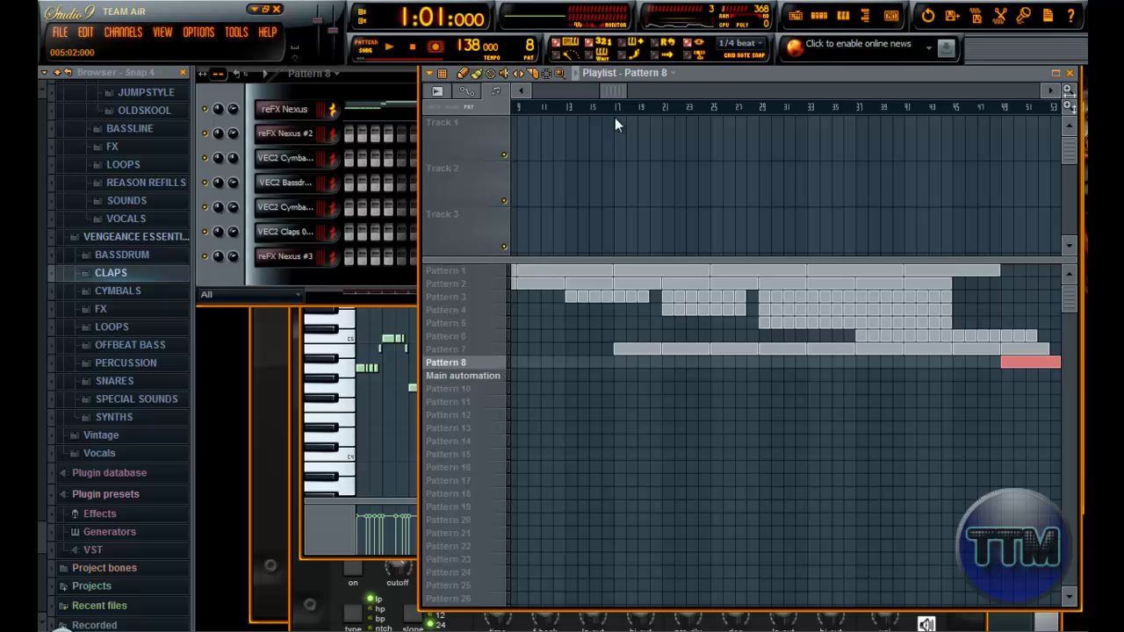
{"action": "left_click_drag", "start_coordinate": [605, 90], "coordinate": [537, 93]}
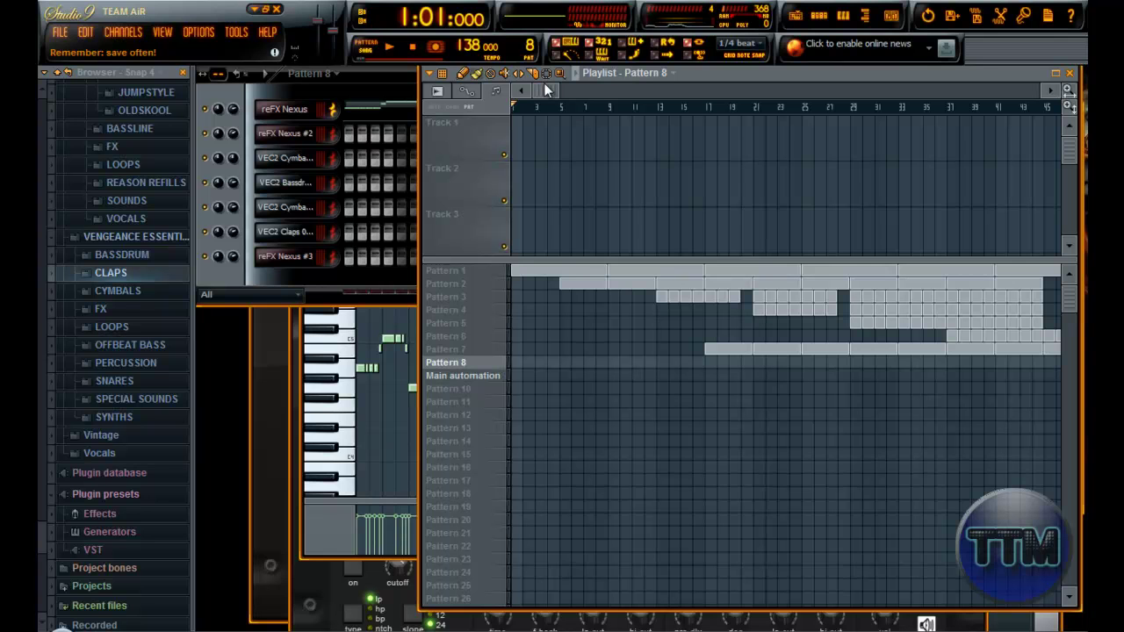
{"action": "mouse_move", "coordinate": [550, 90]}
{"action": "left_mouse_down"}
{"action": "mouse_move", "coordinate": [615, 84]}
{"action": "mouse_move", "coordinate": [539, 98]}
{"action": "left_mouse_up"}
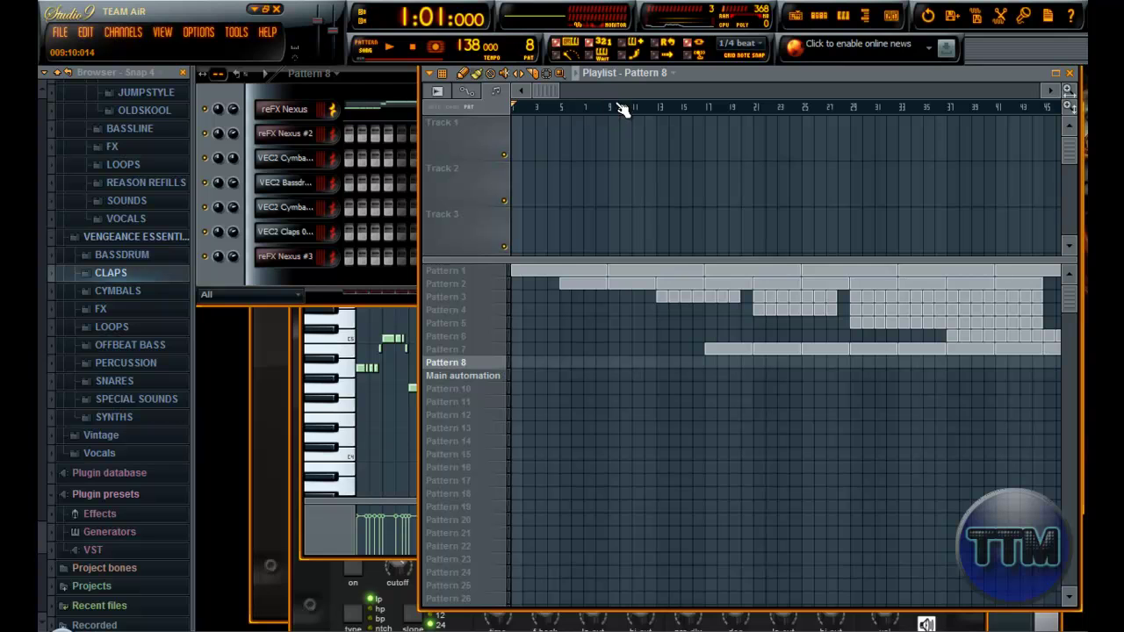